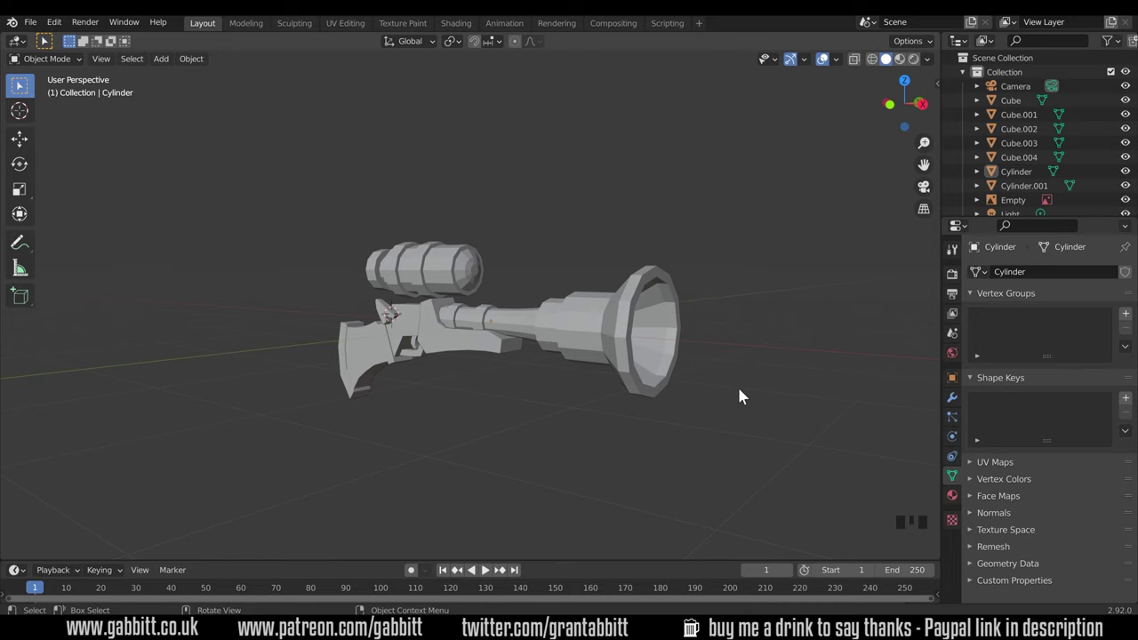
Step: Select the Cube mid-body stock piece, frame it, and enter Edit Mode to inspect its mesh
click(455, 351)
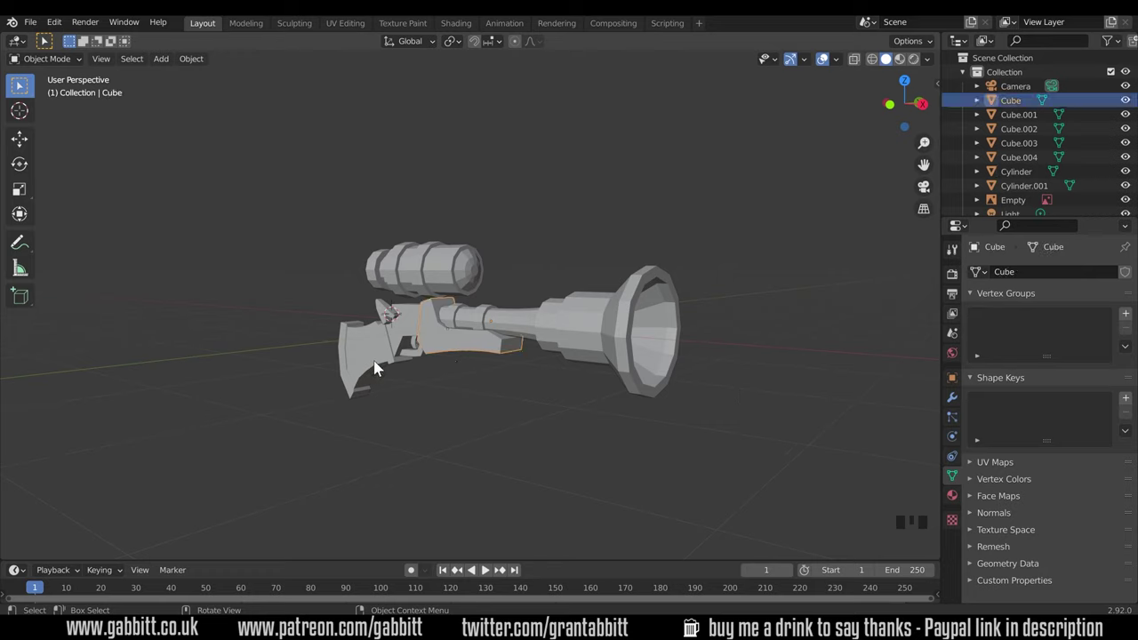
scroll(462, 367, up, 4)
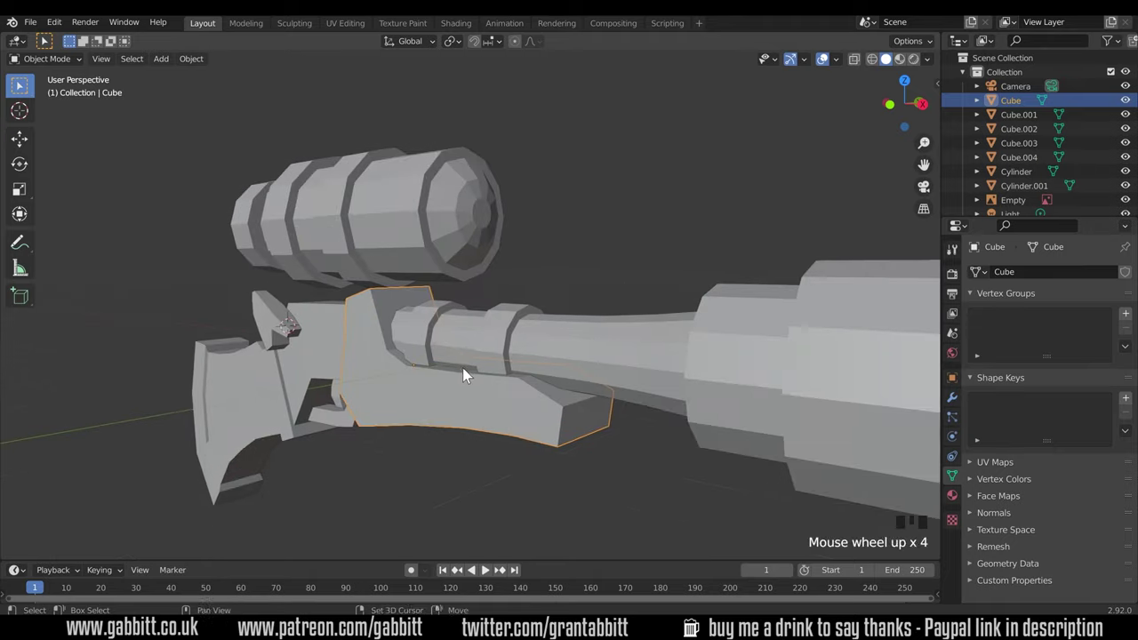
shift+middle_drag(462, 367, 427, 351)
key(Tab)
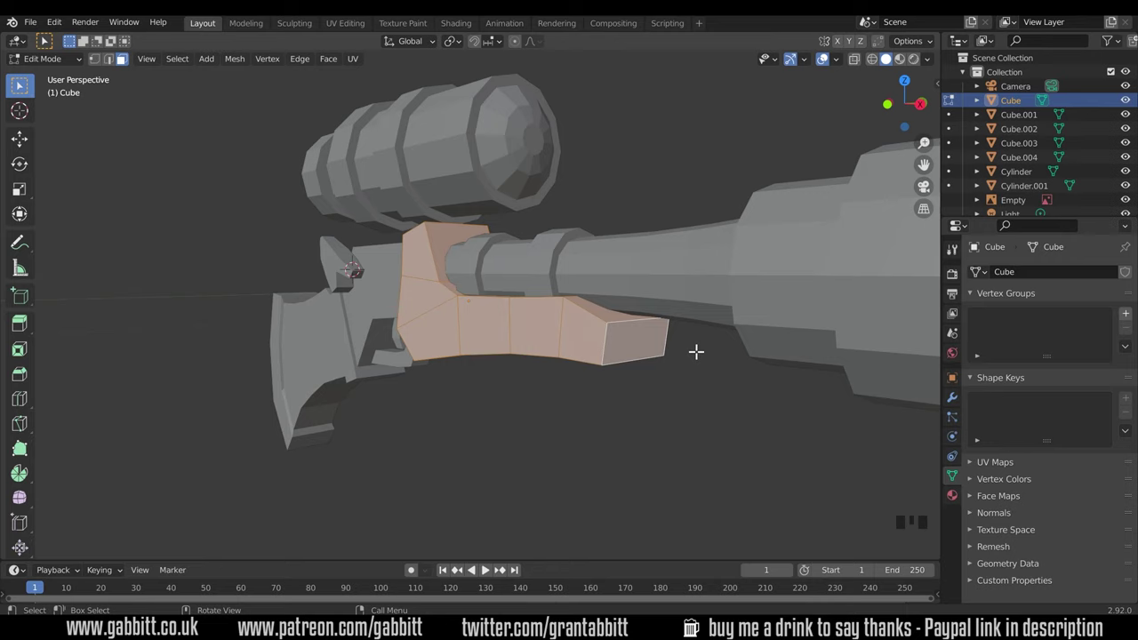
middle_drag(669, 412, 507, 344)
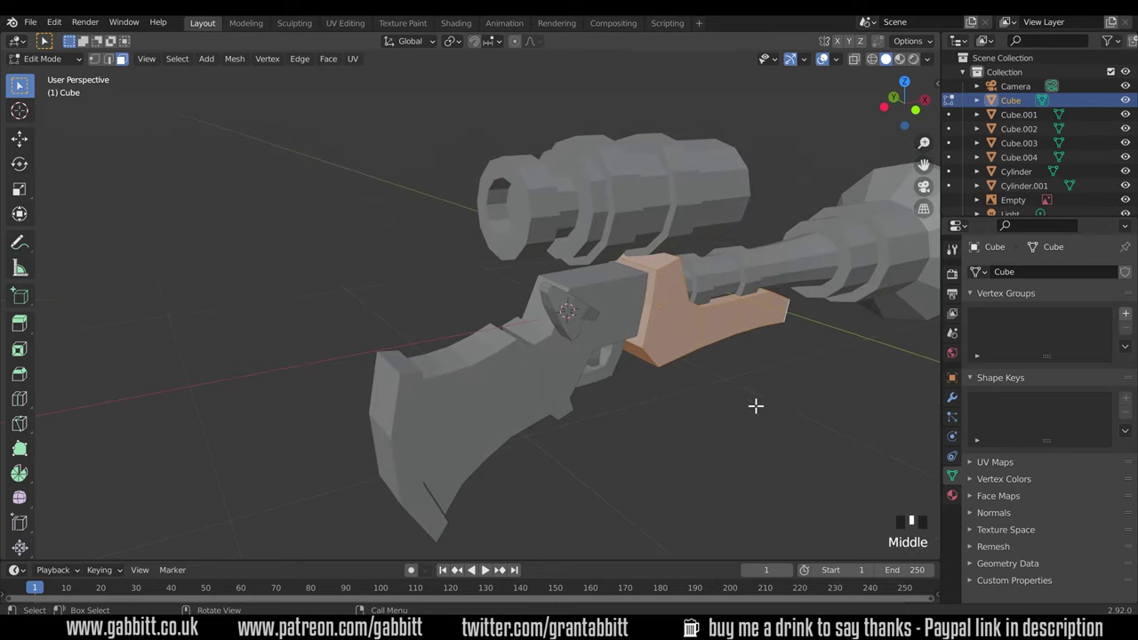
middle_drag(756, 405, 466, 281)
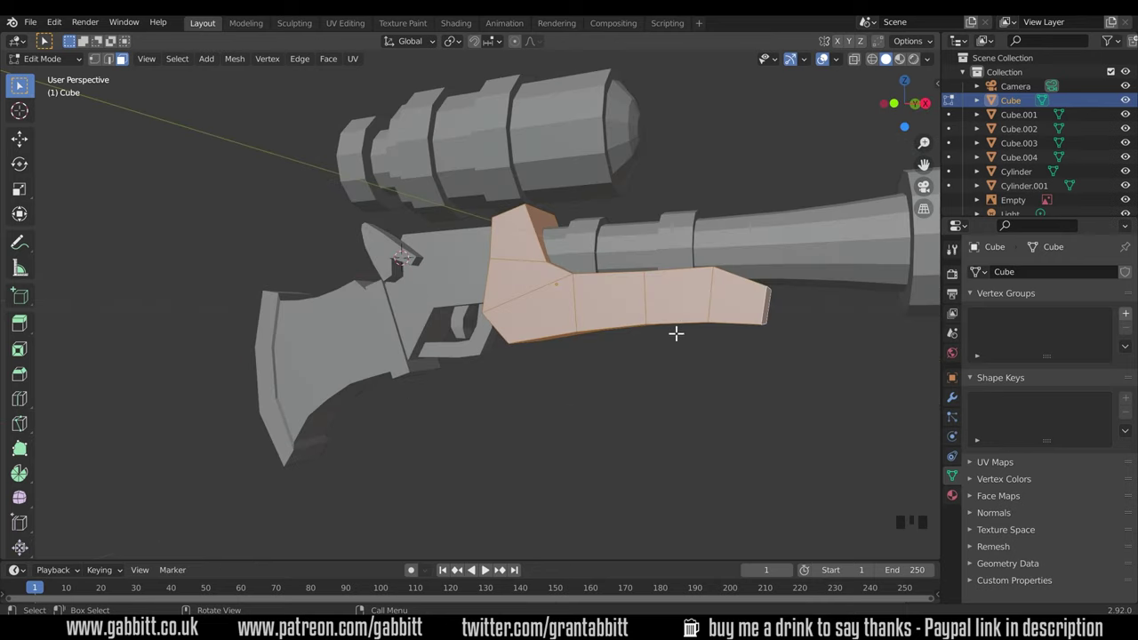
scroll(676, 333, down, 2)
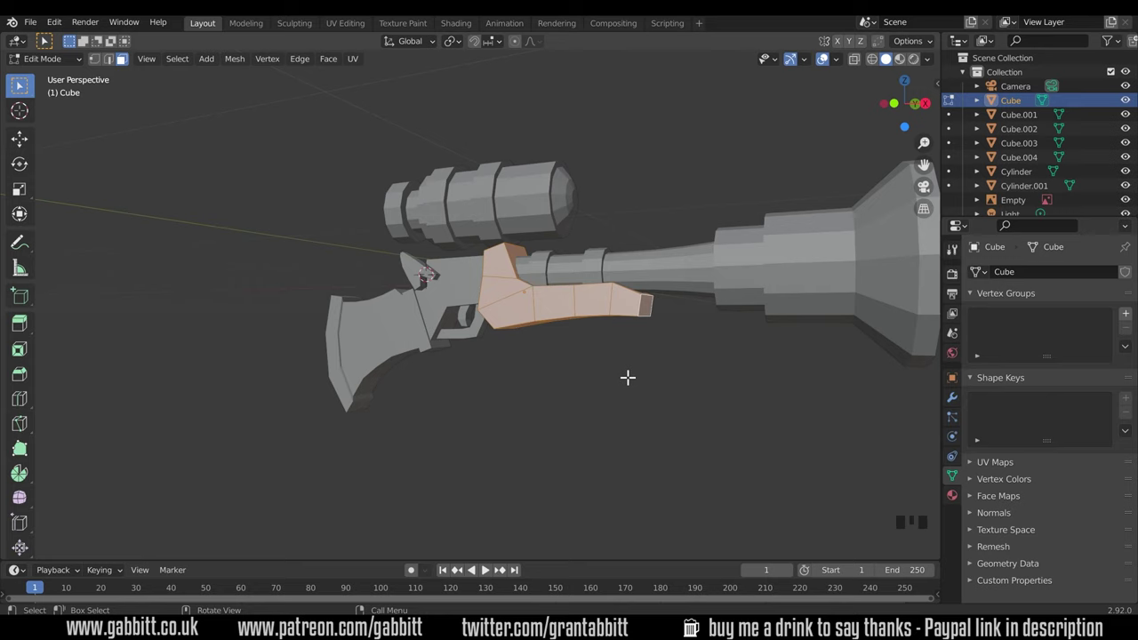
Step: Return to Object Mode and view the rifle from the top, centred
key(Tab)
middle_drag(576, 335, 403, 378)
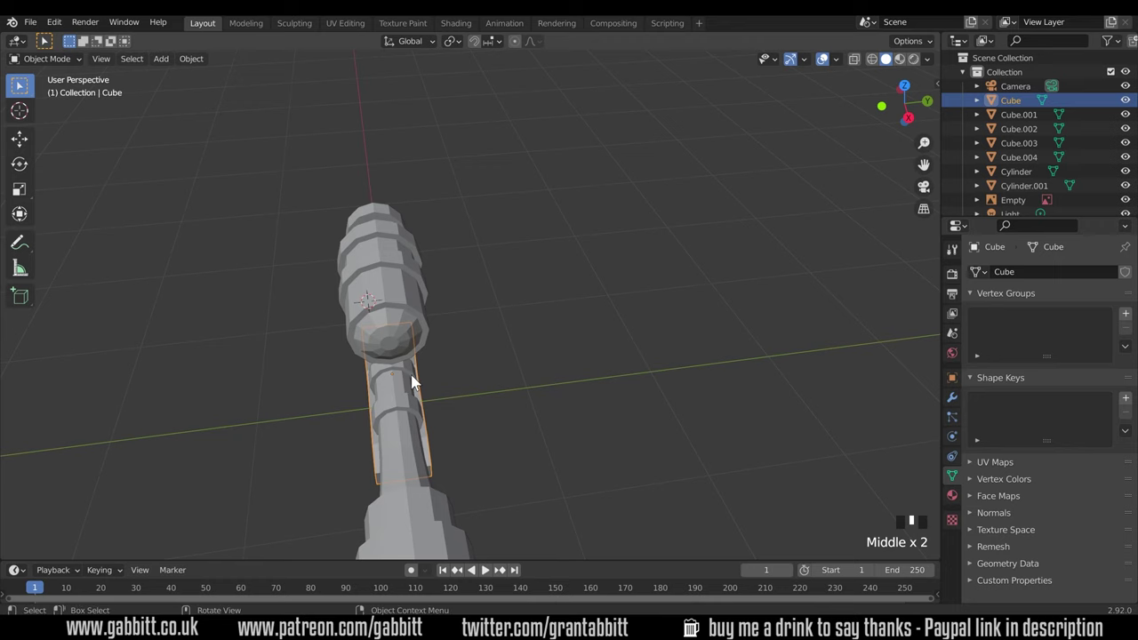
key(KP_7)
scroll(633, 442, up, 2)
shift+middle_drag(645, 450, 550, 312)
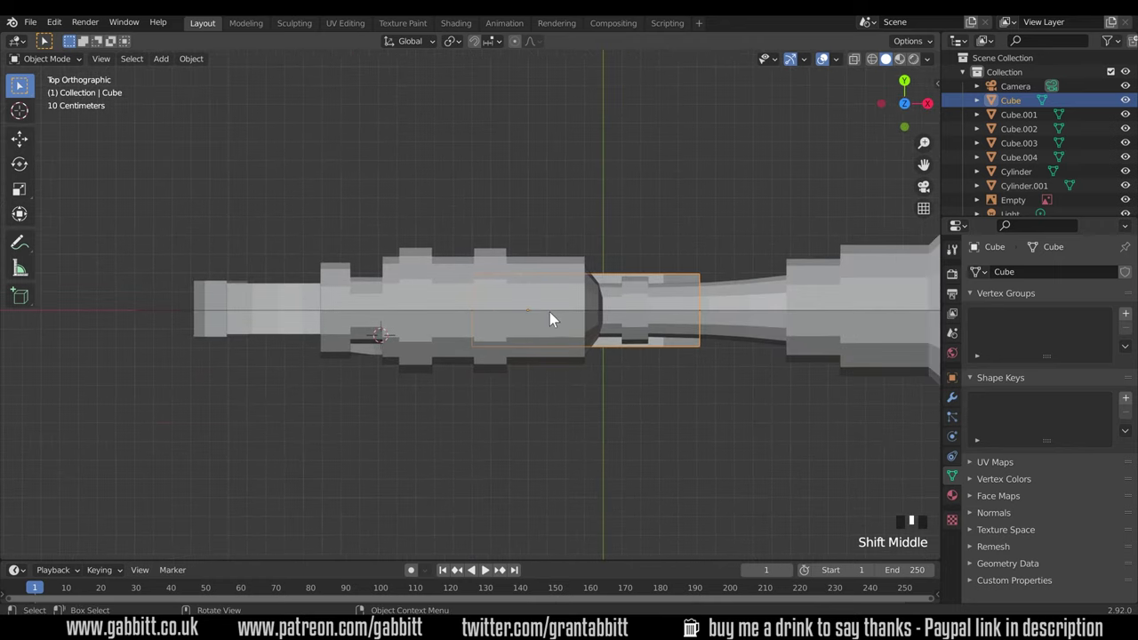
Step: Select the rear butt, the piece near the trigger, then the trigger piece Cube.003 in turn
click(240, 302)
middle_drag(241, 302, 488, 295)
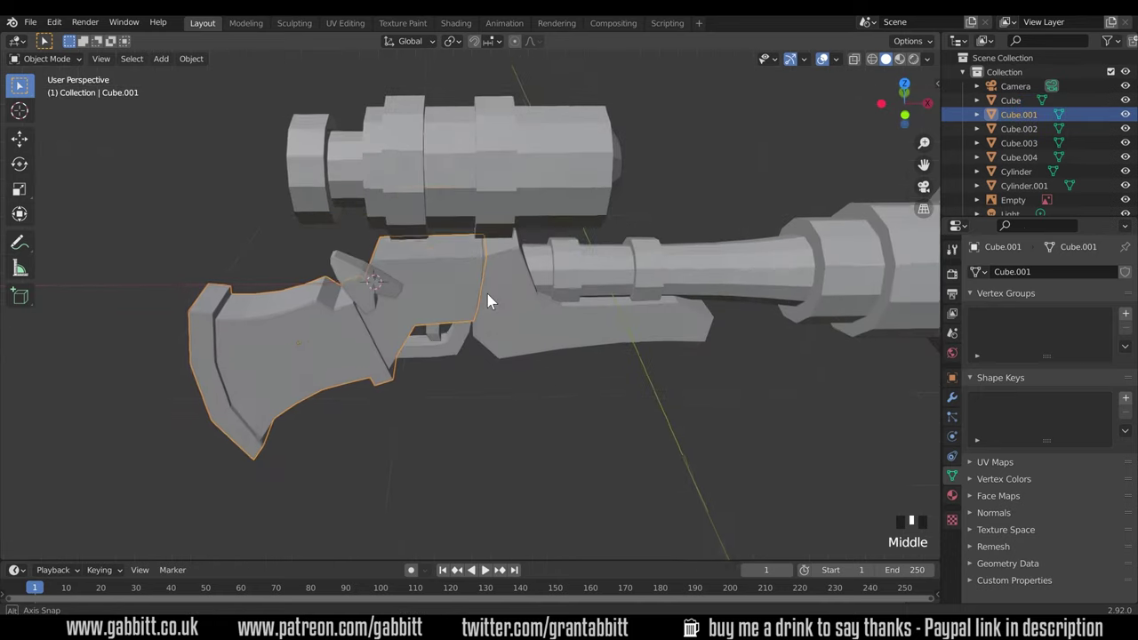
click(467, 343)
middle_drag(466, 344, 582, 282)
click(461, 295)
middle_drag(461, 296, 386, 472)
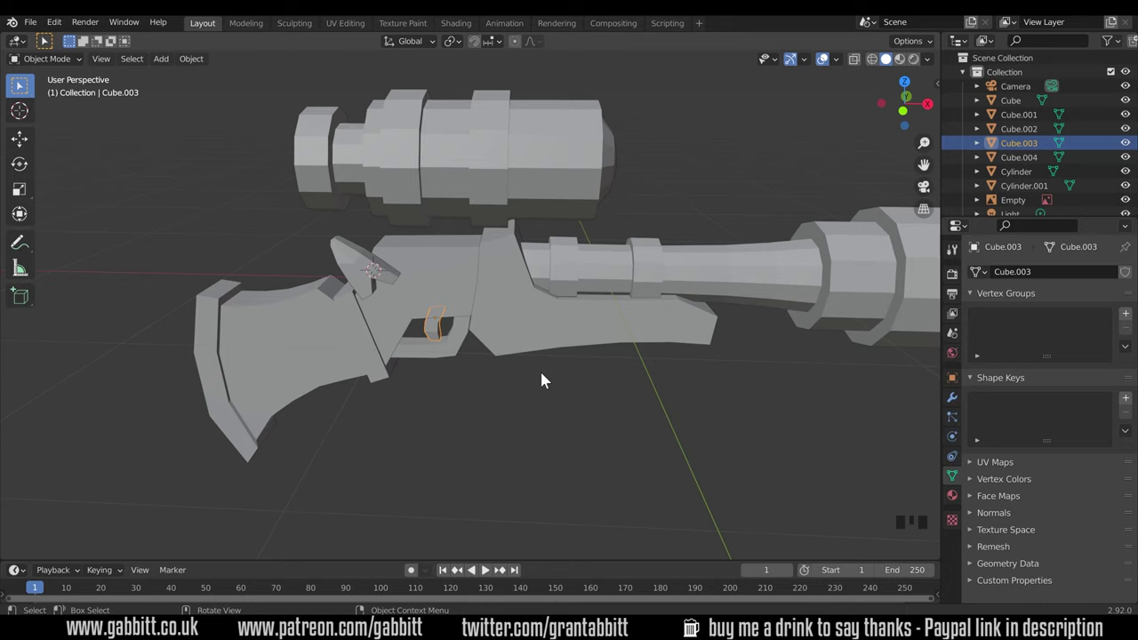
Step: With Affect Only Origins on, shift Cube's origin about 0.034 m along Y, then turn it off
click(681, 343)
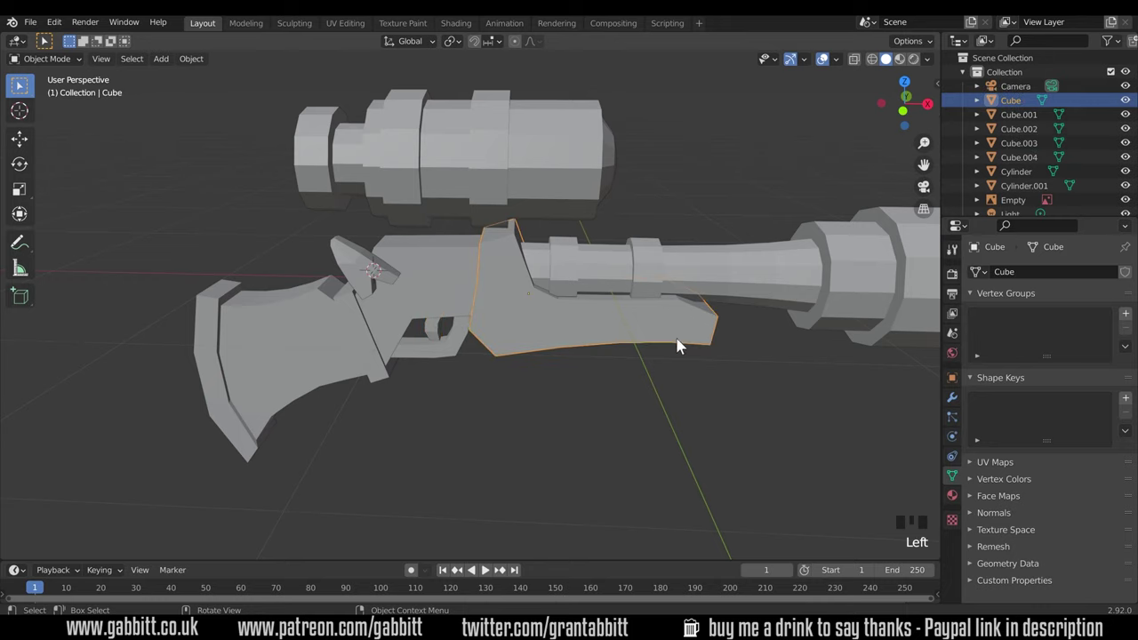
middle_drag(681, 343, 489, 339)
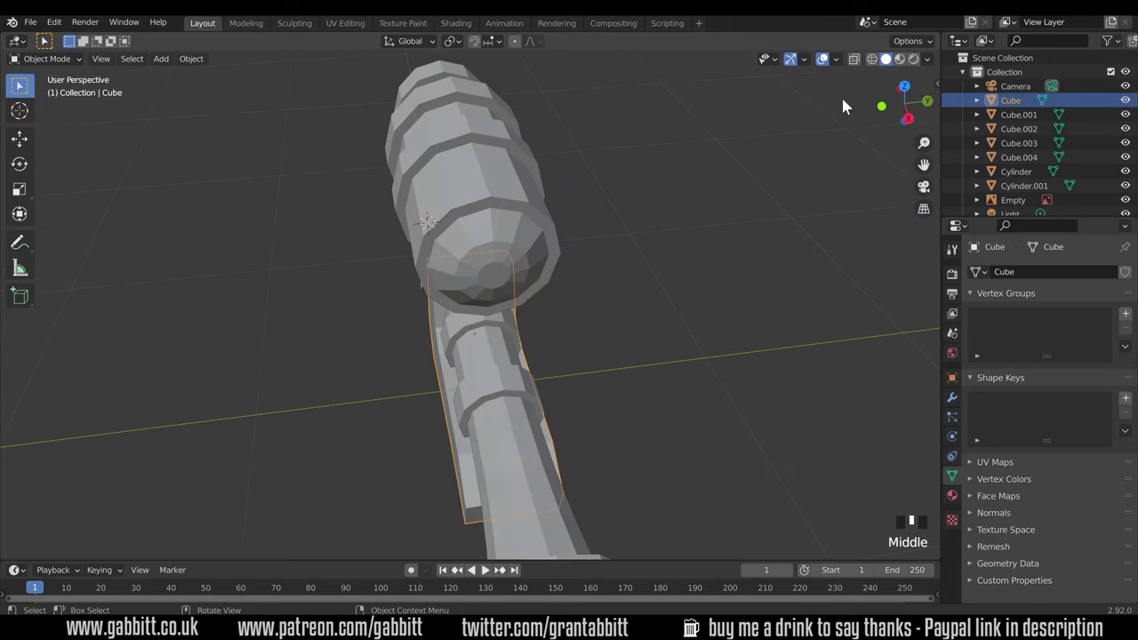
click(908, 41)
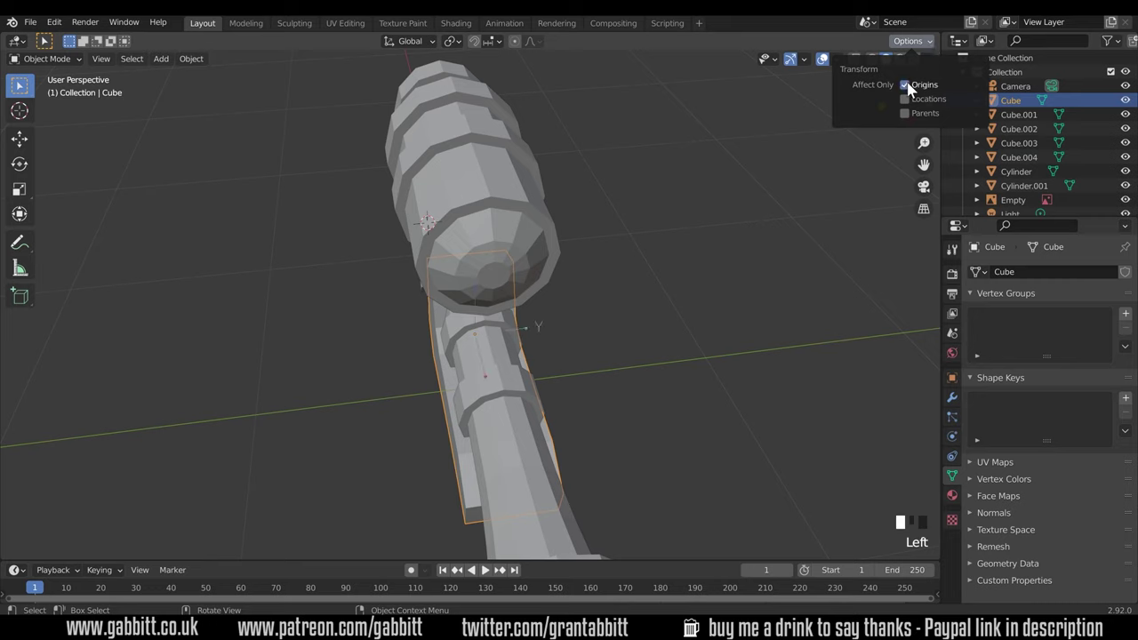
key(g)
key(y)
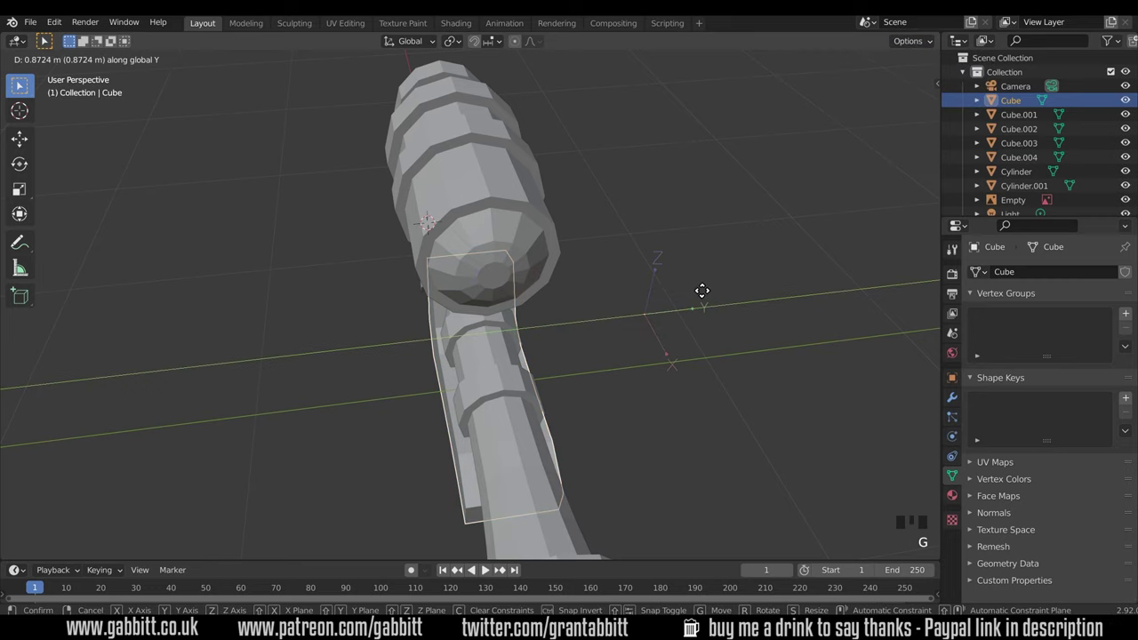
click(535, 323)
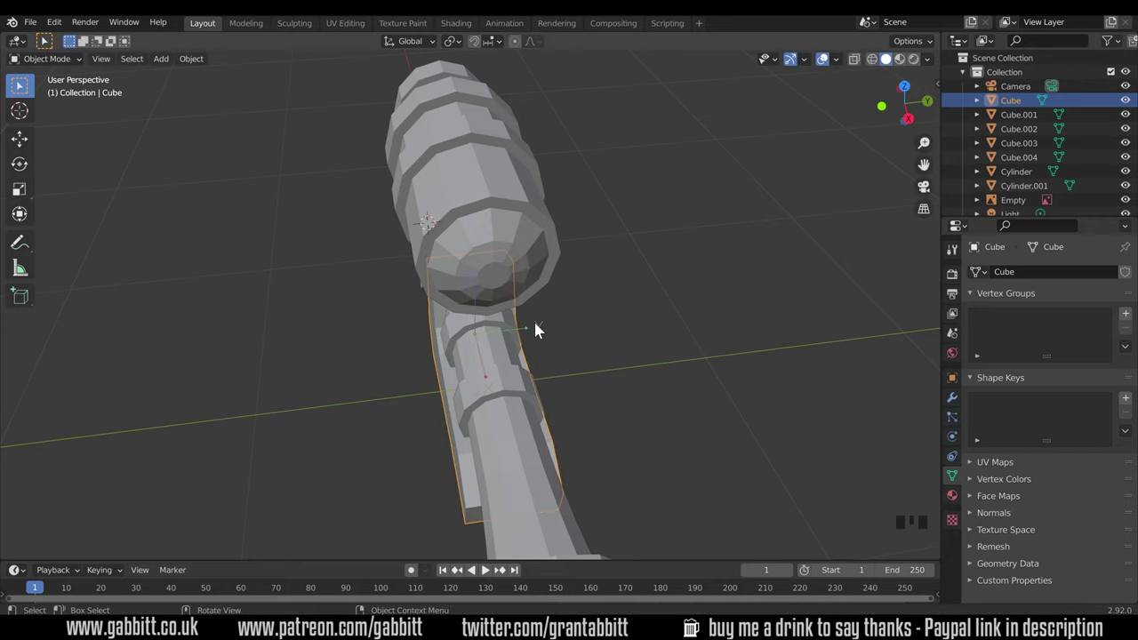
click(940, 41)
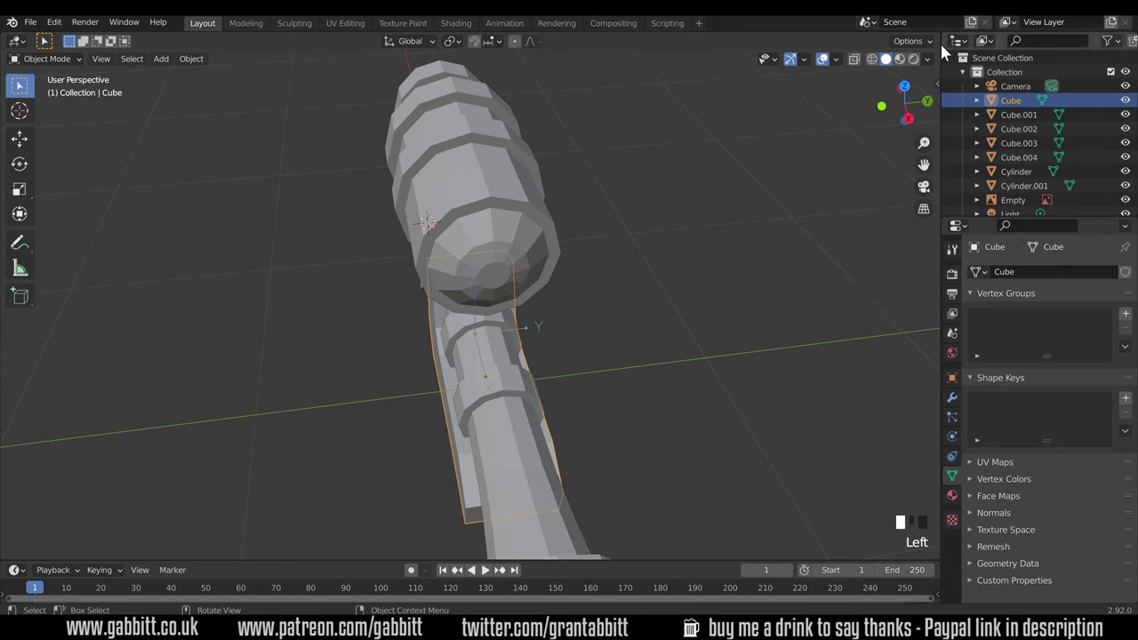
click(908, 41)
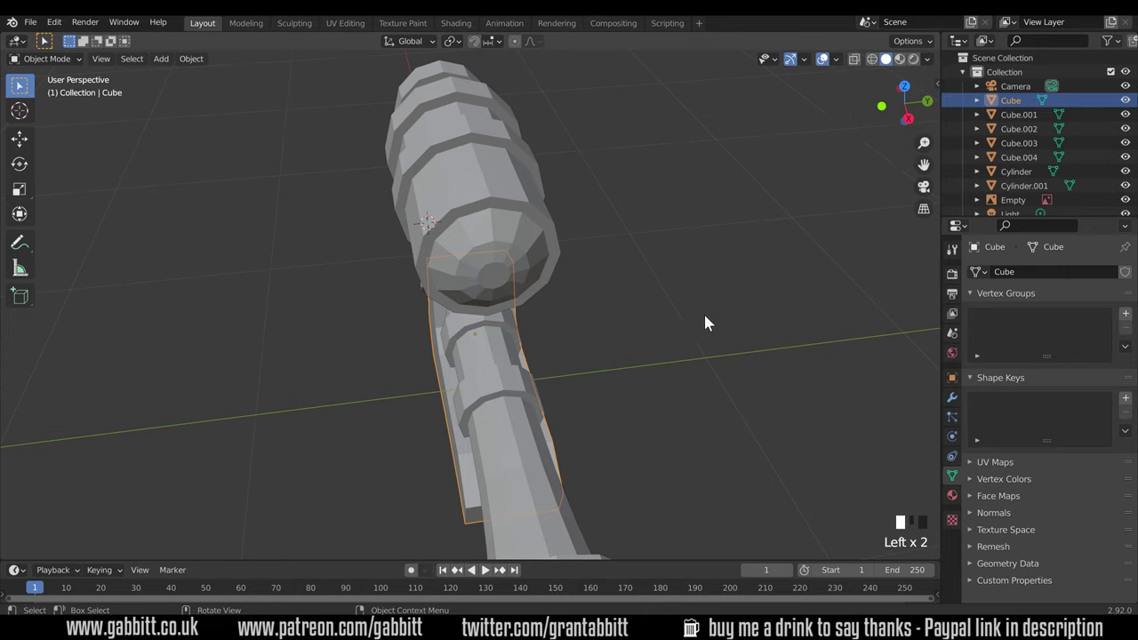
middle_drag(706, 323, 750, 322)
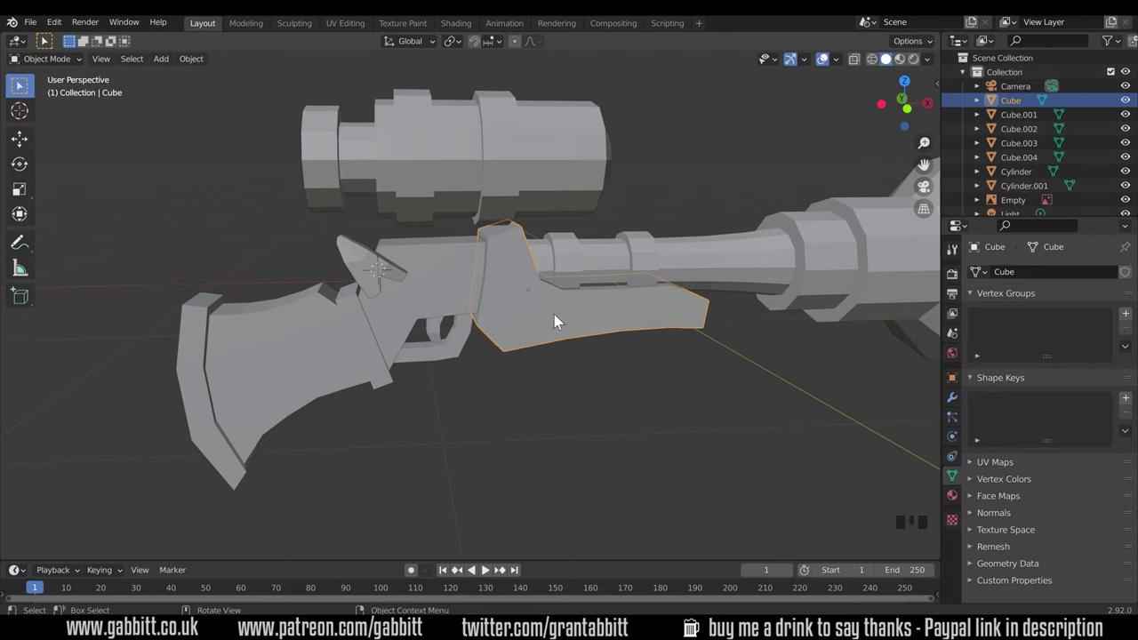
Step: Add a Mirror modifier to Cube and switch its mirror axis from X to Y
middle_drag(554, 316, 622, 374)
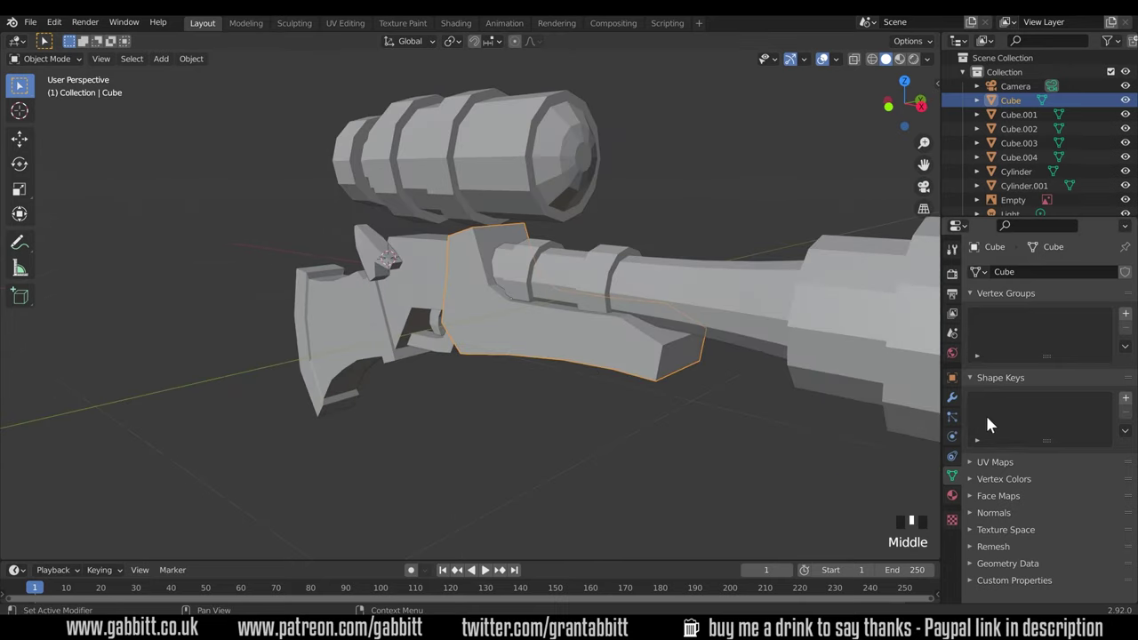
click(952, 399)
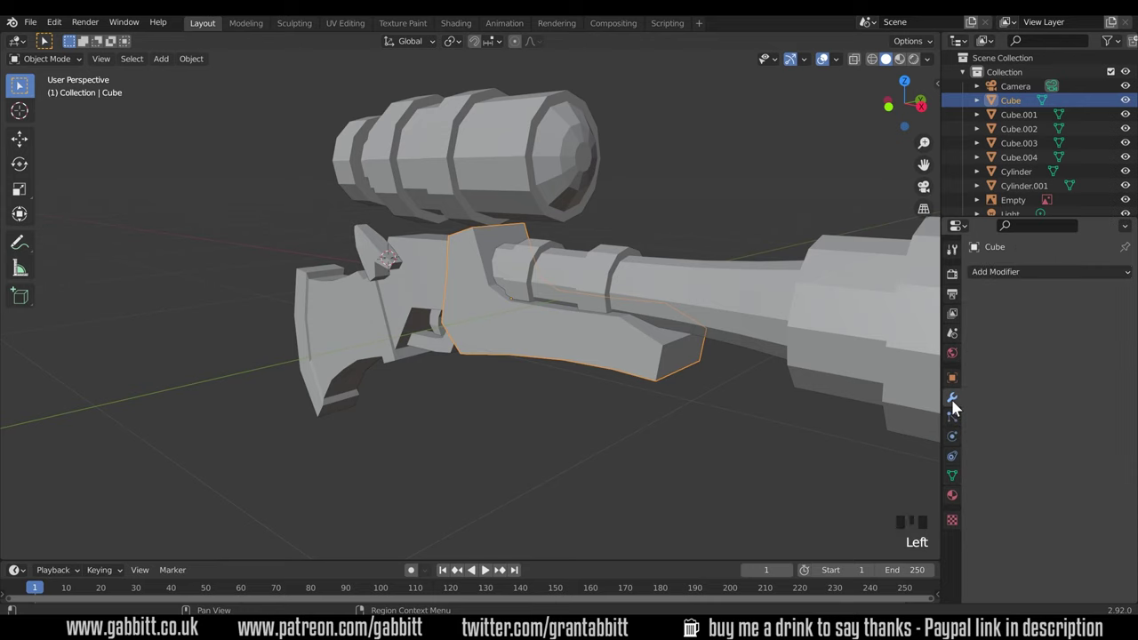
click(1034, 273)
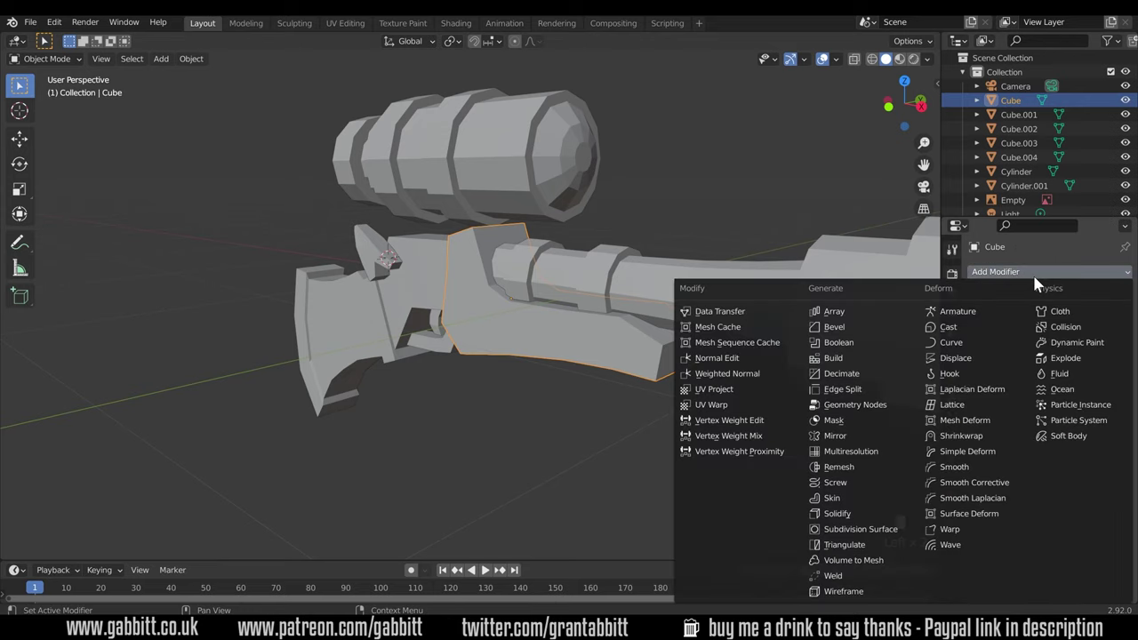
click(874, 441)
middle_drag(578, 418, 640, 418)
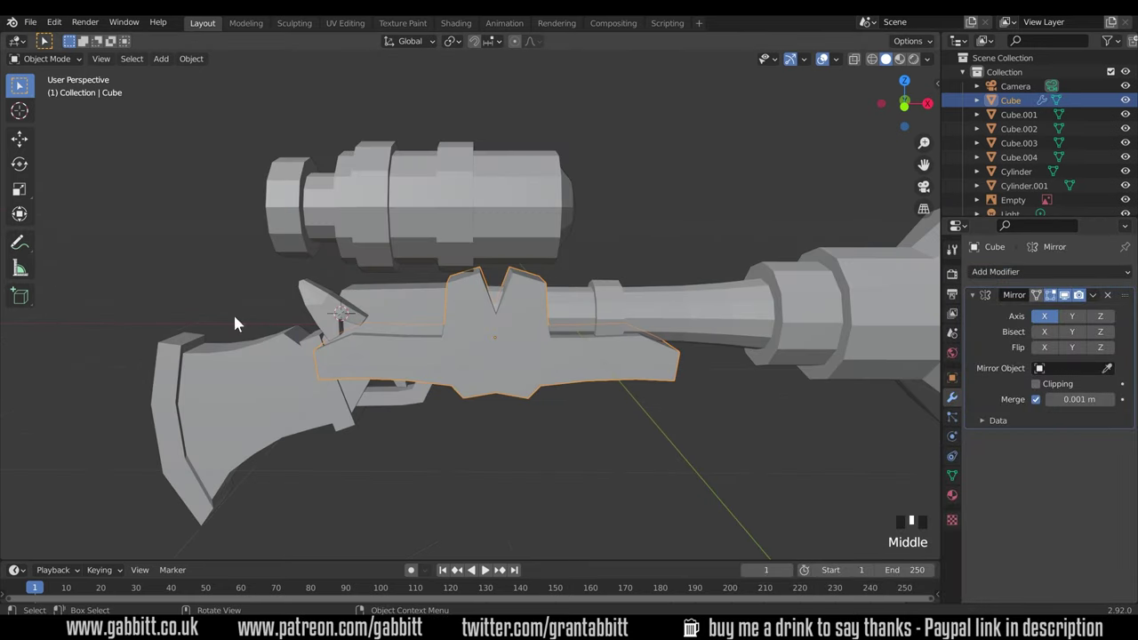
middle_drag(440, 324, 778, 275)
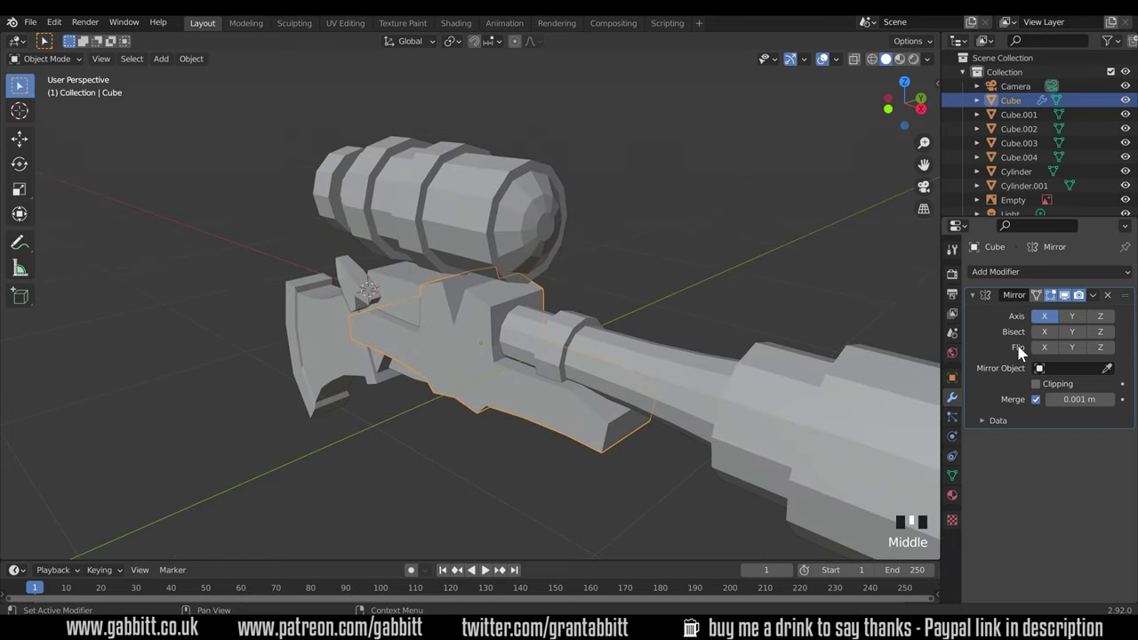
click(1043, 318)
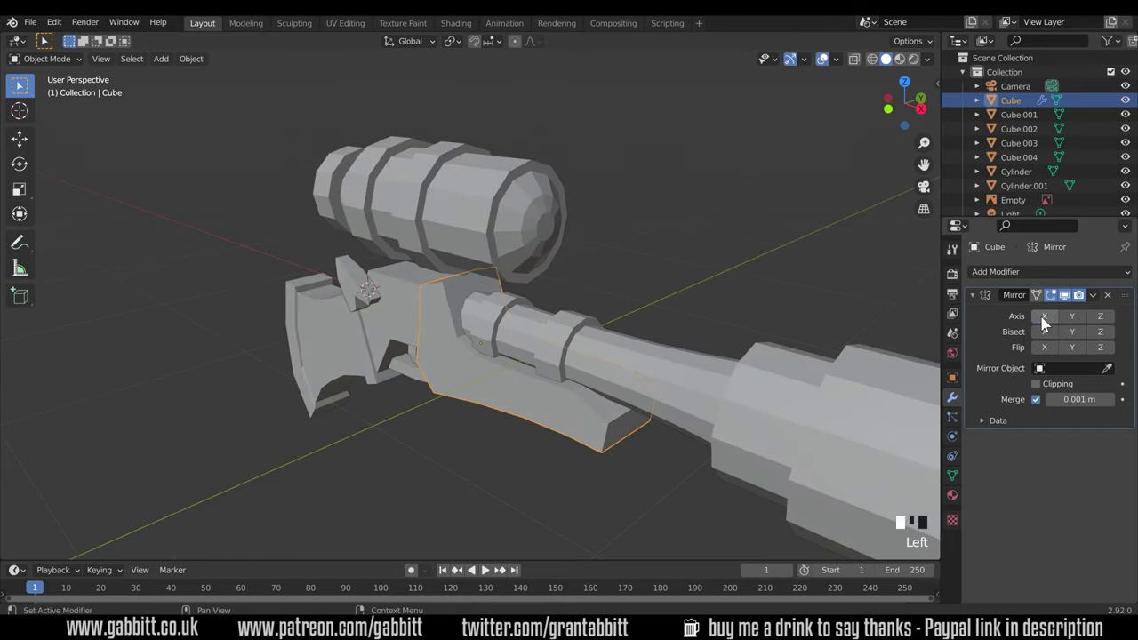
click(1071, 317)
middle_drag(575, 454, 567, 343)
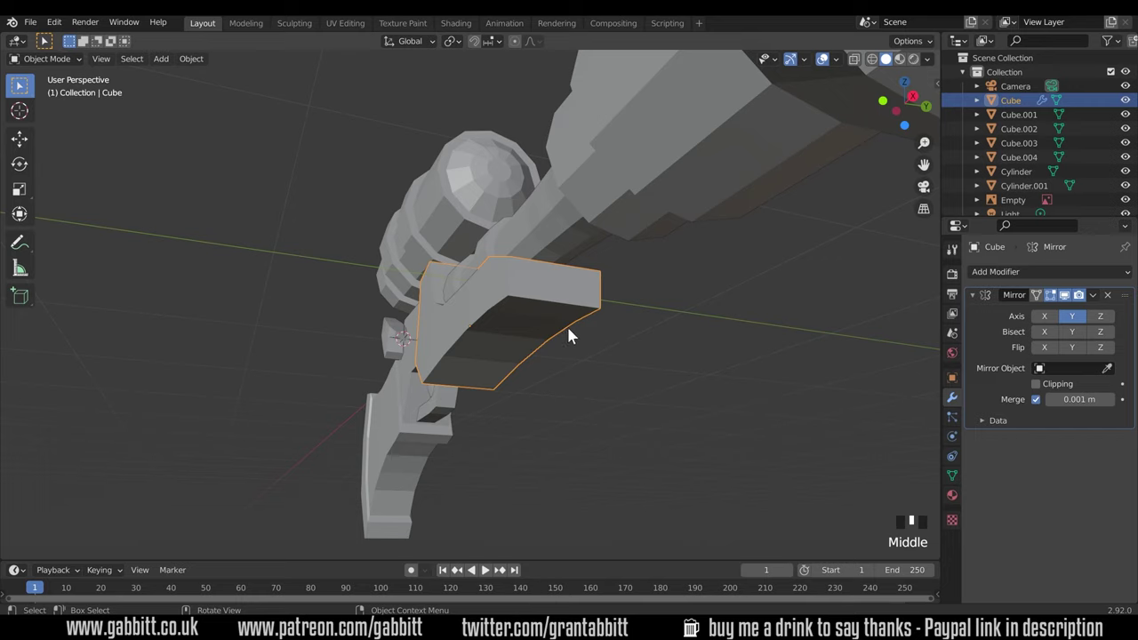
key(Tab)
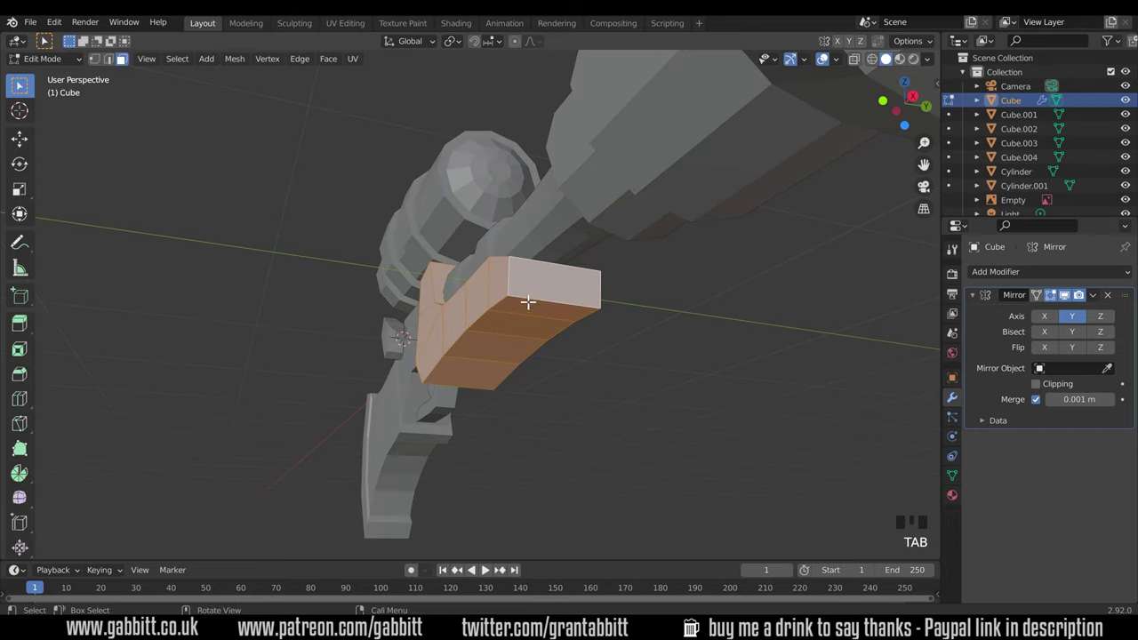
key(1)
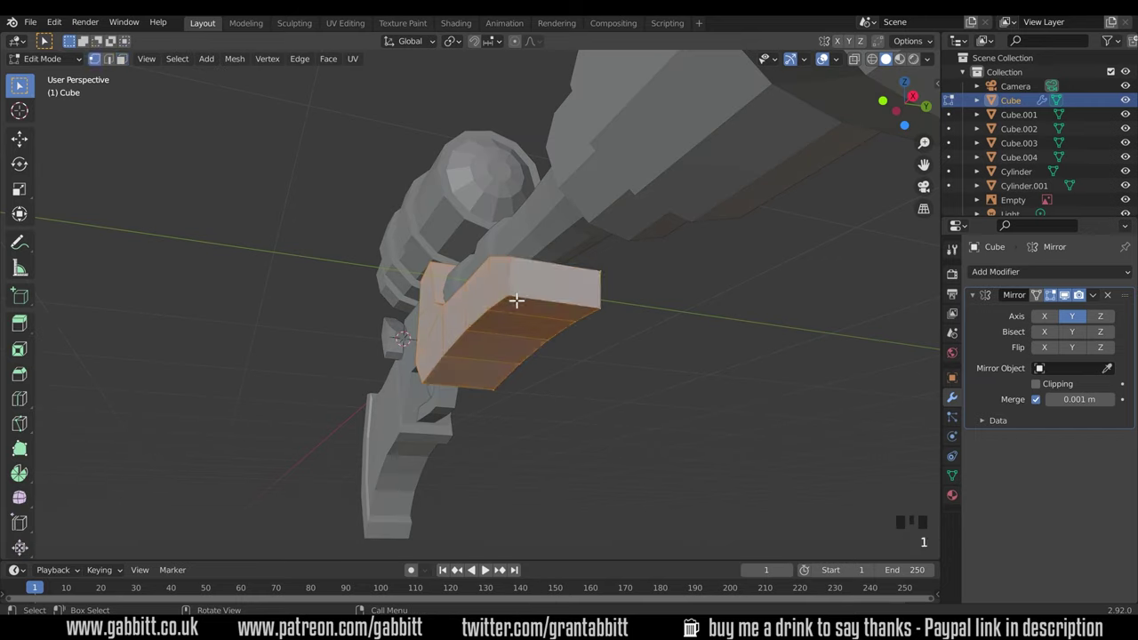
click(512, 299)
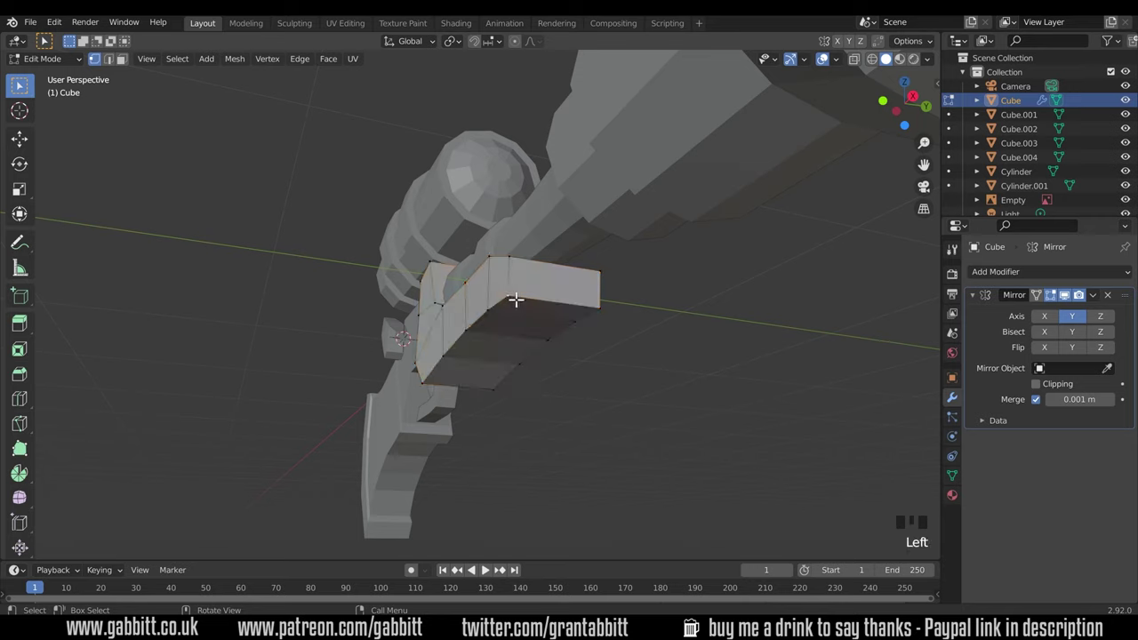
key(g)
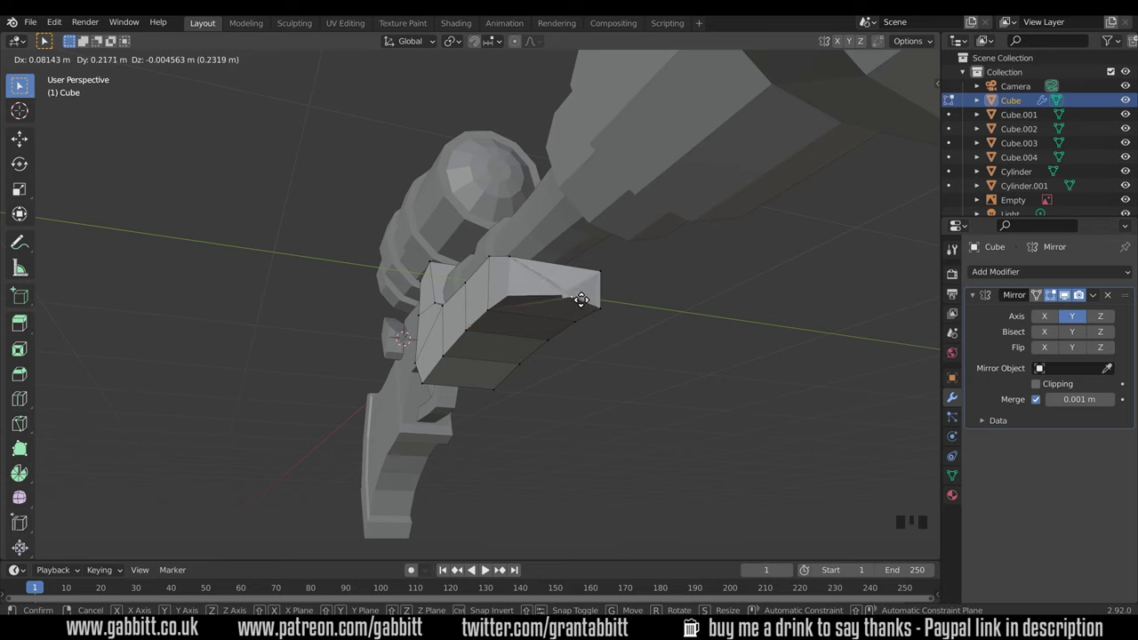
click(588, 316)
key(ctrl+z)
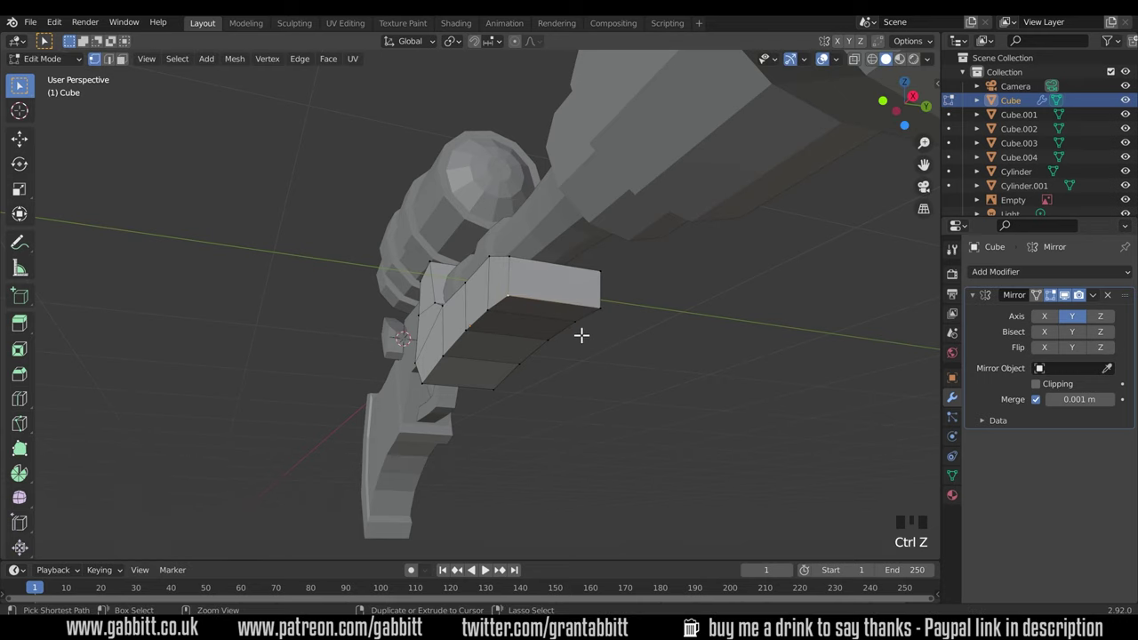
middle_drag(566, 330, 554, 329)
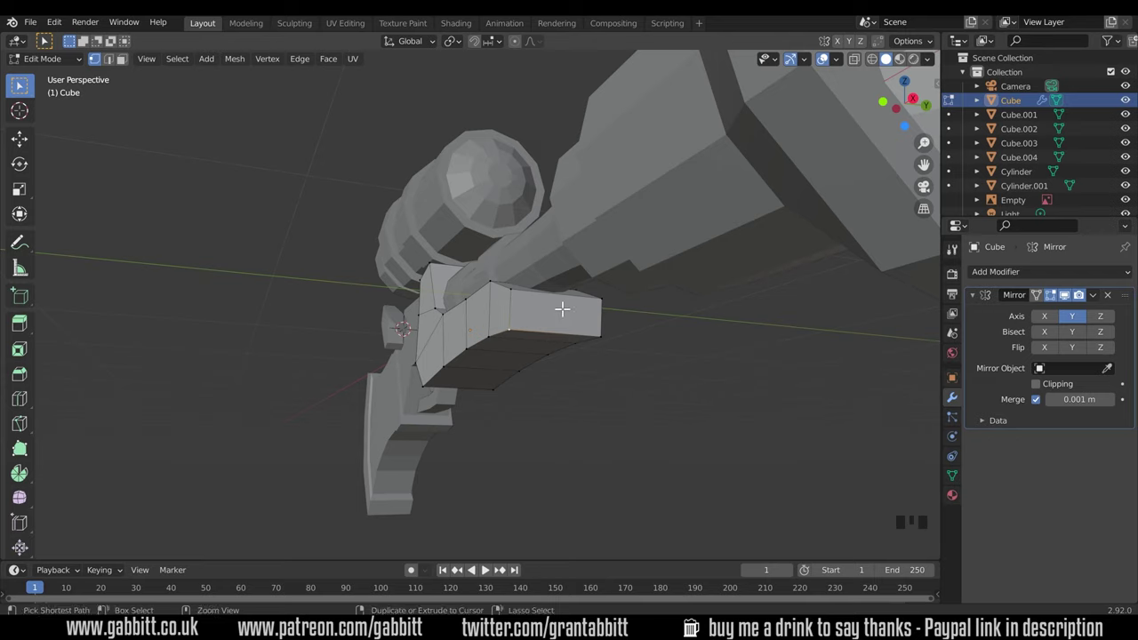
Step: Add a centred, unslid loop cut down the middle of the stock
key(ctrl+r)
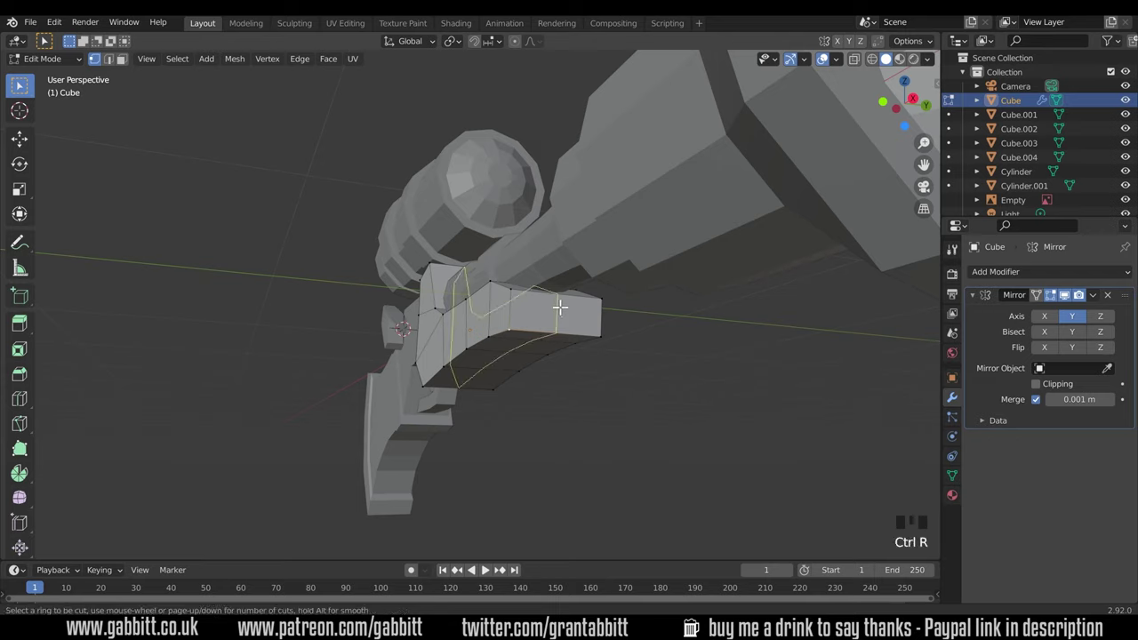
click(558, 300)
right_click(559, 299)
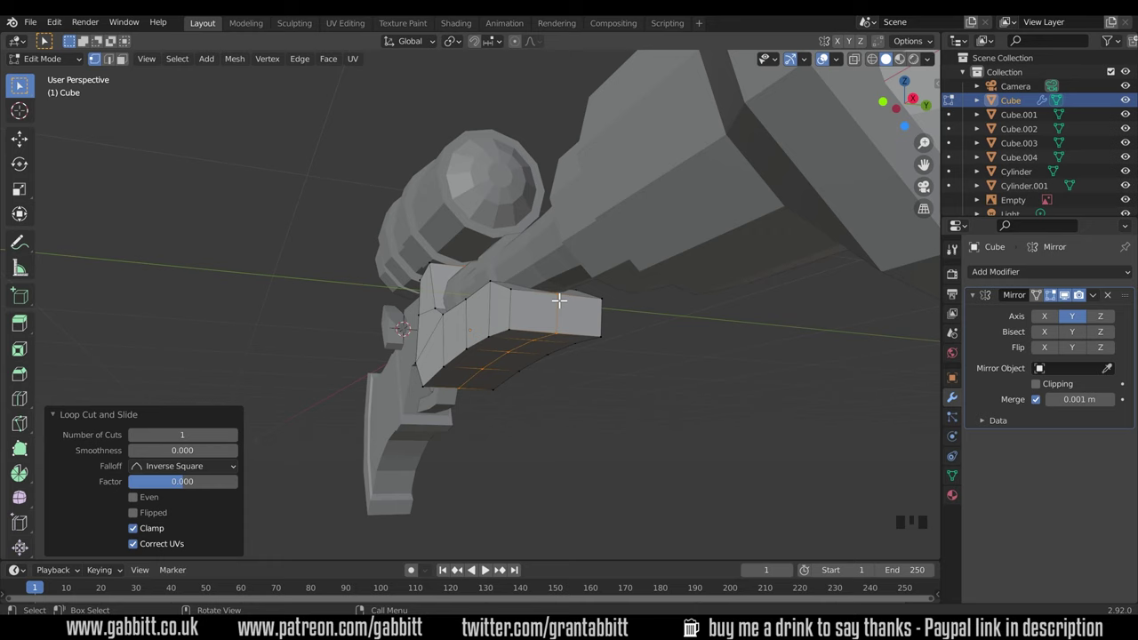
Step: In right-side wireframe view, box-select the faces on one half of the stock
key(KP_3)
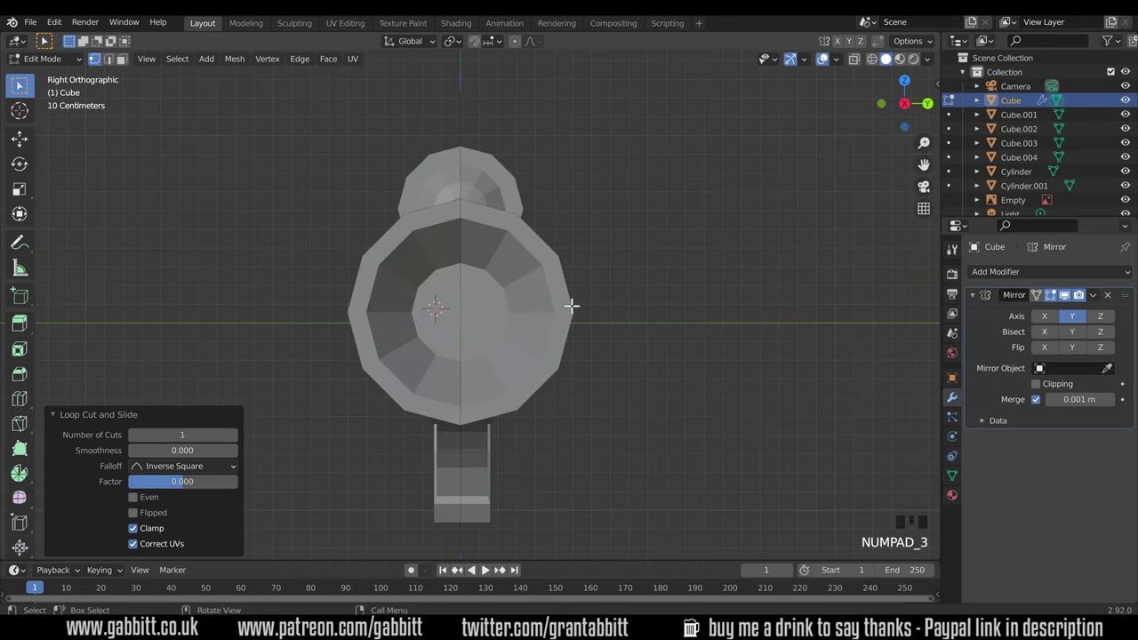
click(873, 59)
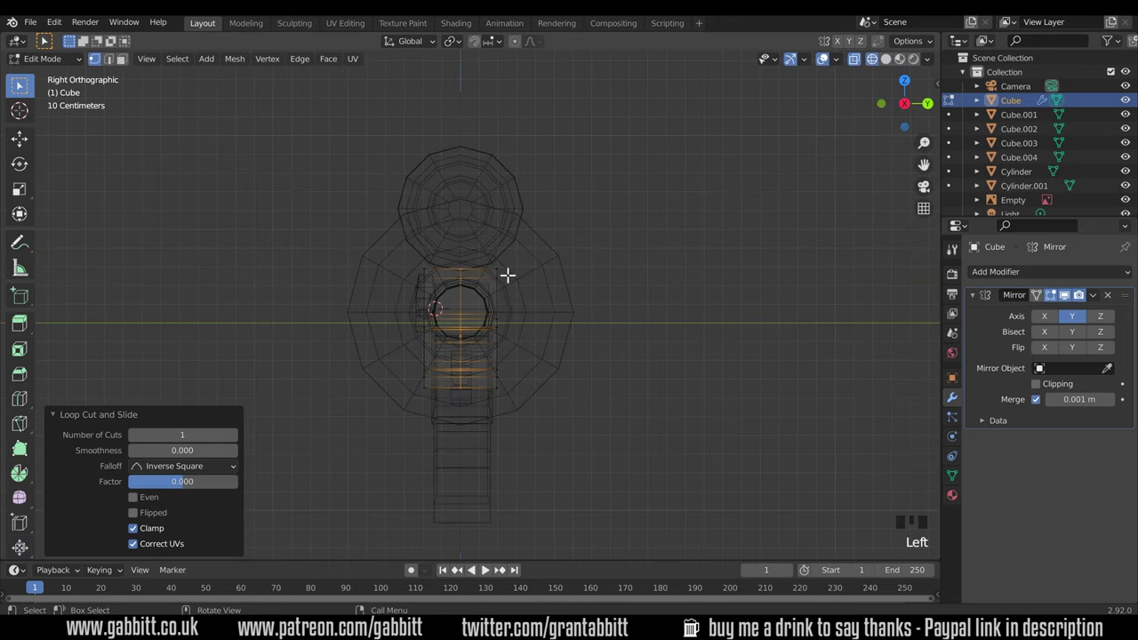
click(122, 58)
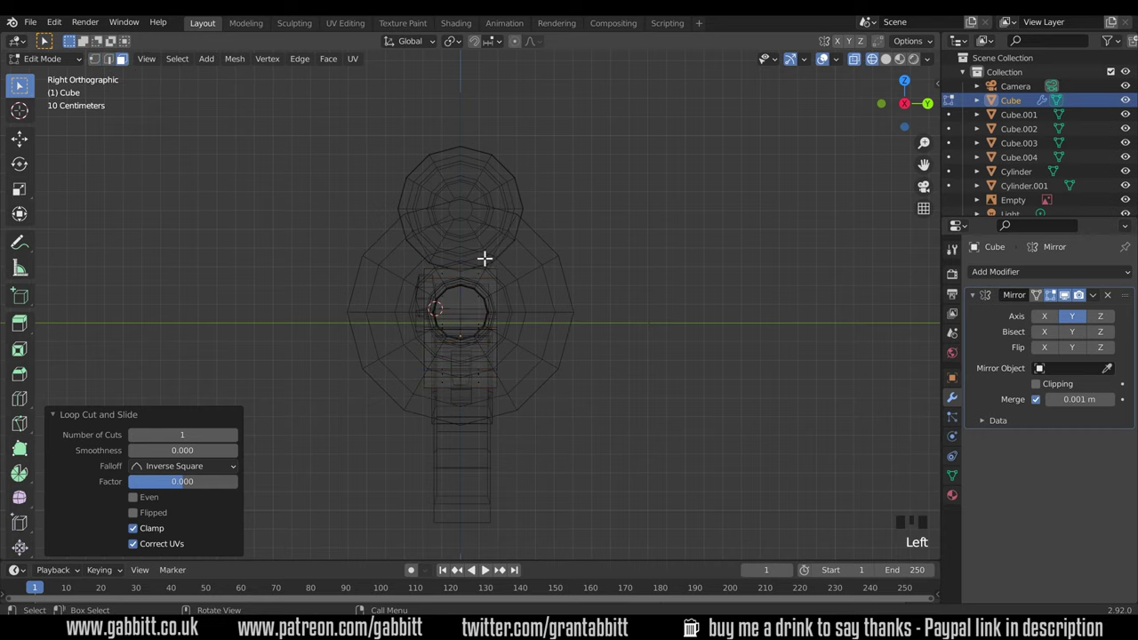
drag(466, 237, 567, 444)
middle_drag(617, 460, 668, 465)
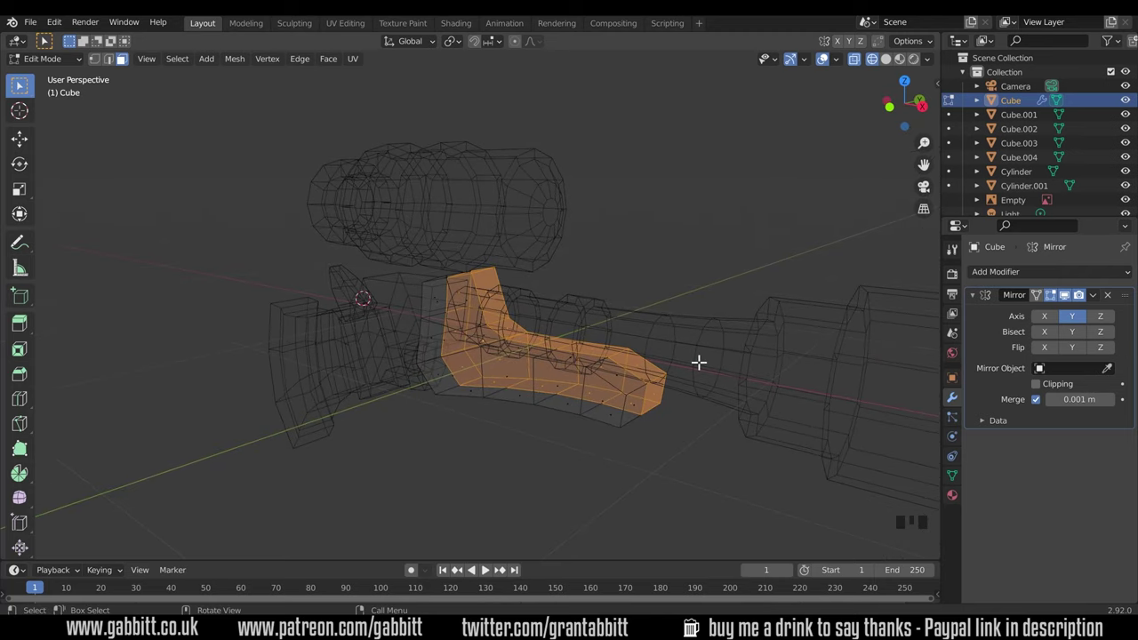
Step: Delete the selected faces on that half of the stock
key(Delete)
click(682, 395)
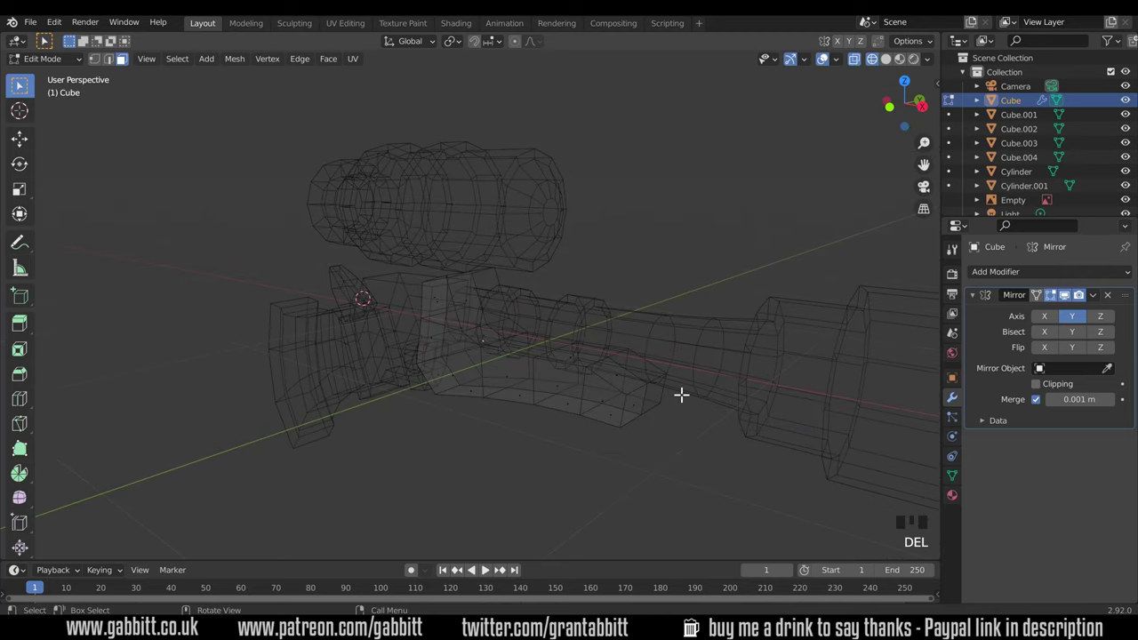
middle_drag(682, 394, 595, 426)
Step: Isolate the stock in local view, toggle the Mirror display off and on, and use vertex mode
key(KP_Divide)
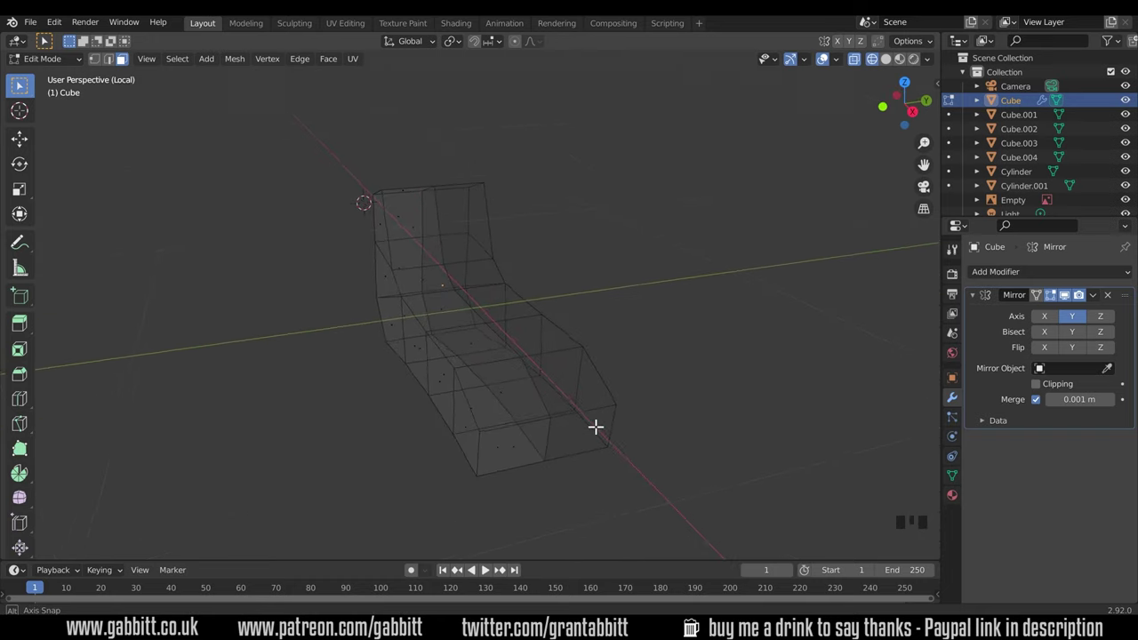
click(1064, 296)
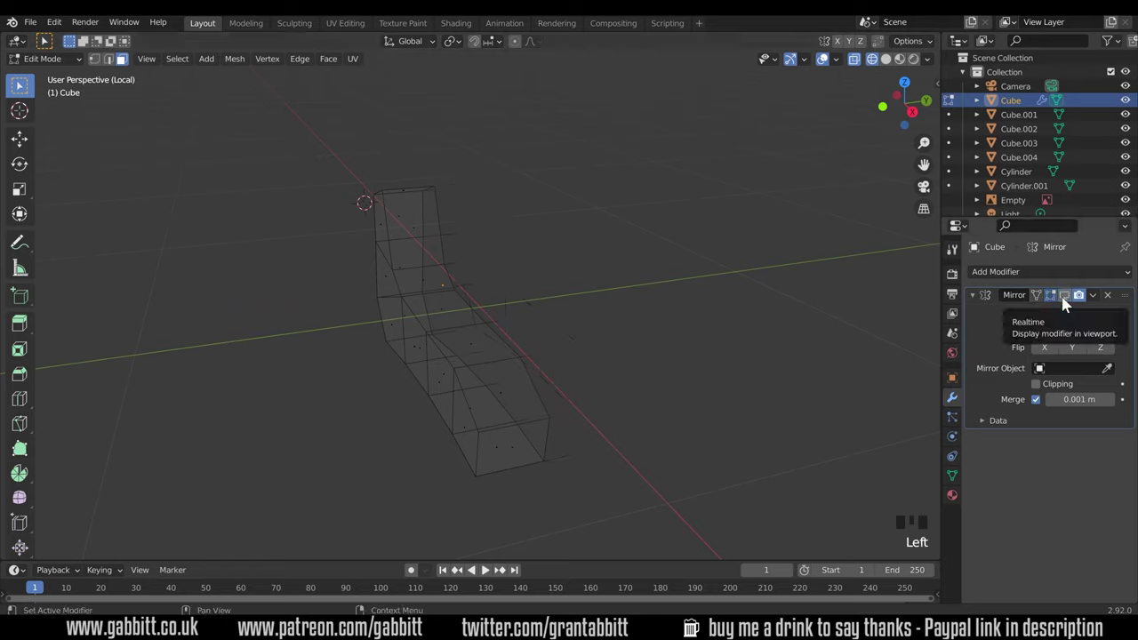
click(1065, 296)
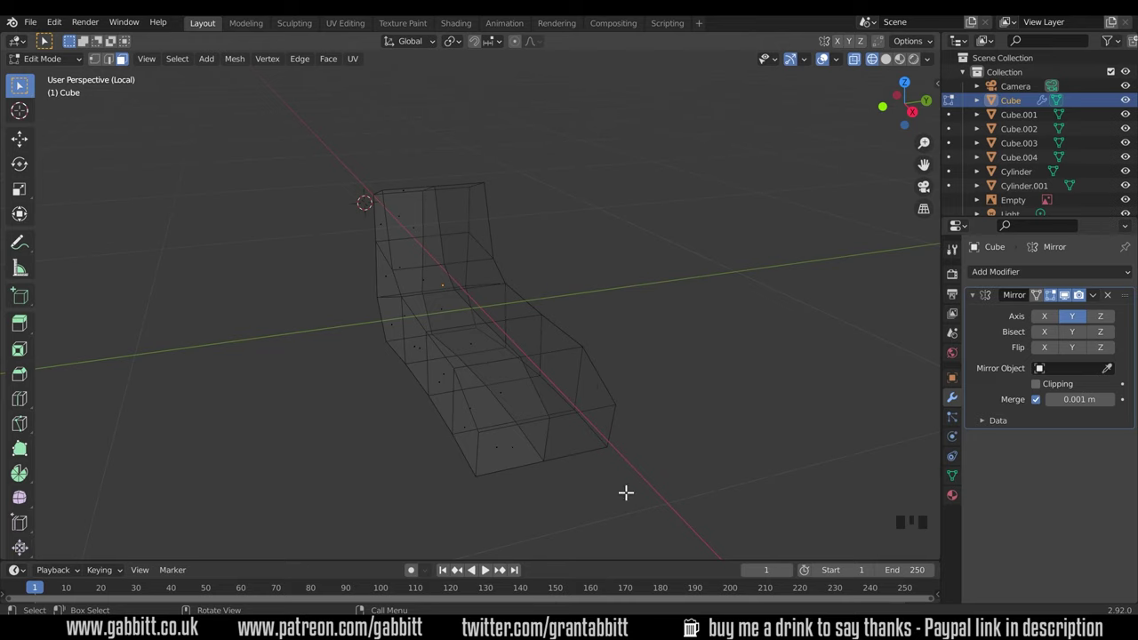
key(1)
Step: Try moving a vertex near the stock's end, return to solid shading, then undo the move
click(556, 415)
key(g)
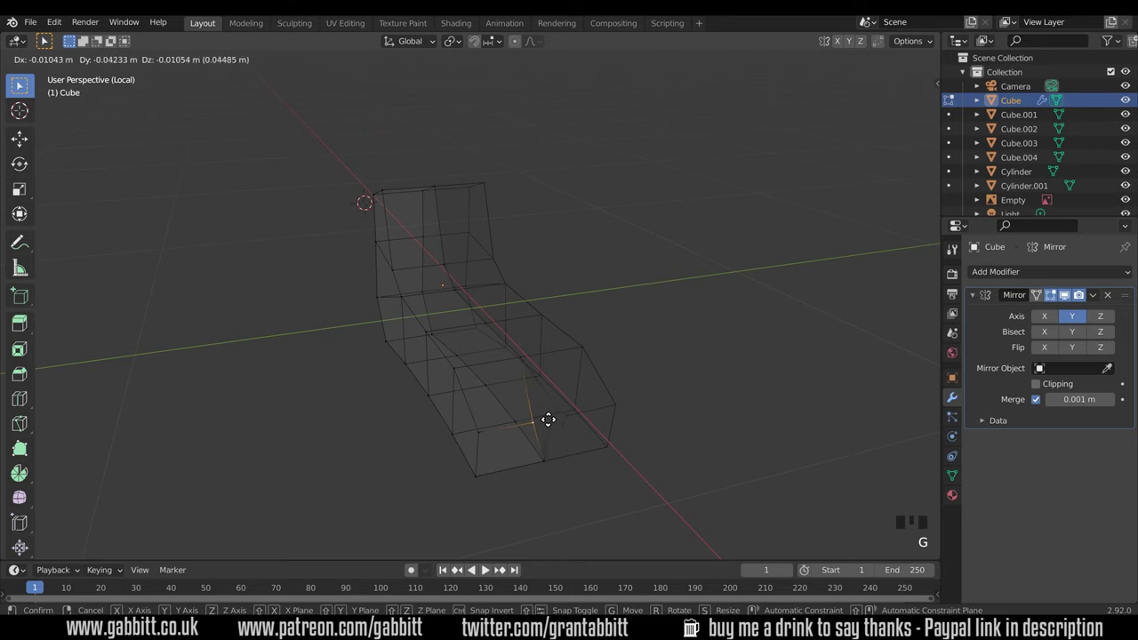
click(536, 419)
middle_drag(561, 462, 658, 324)
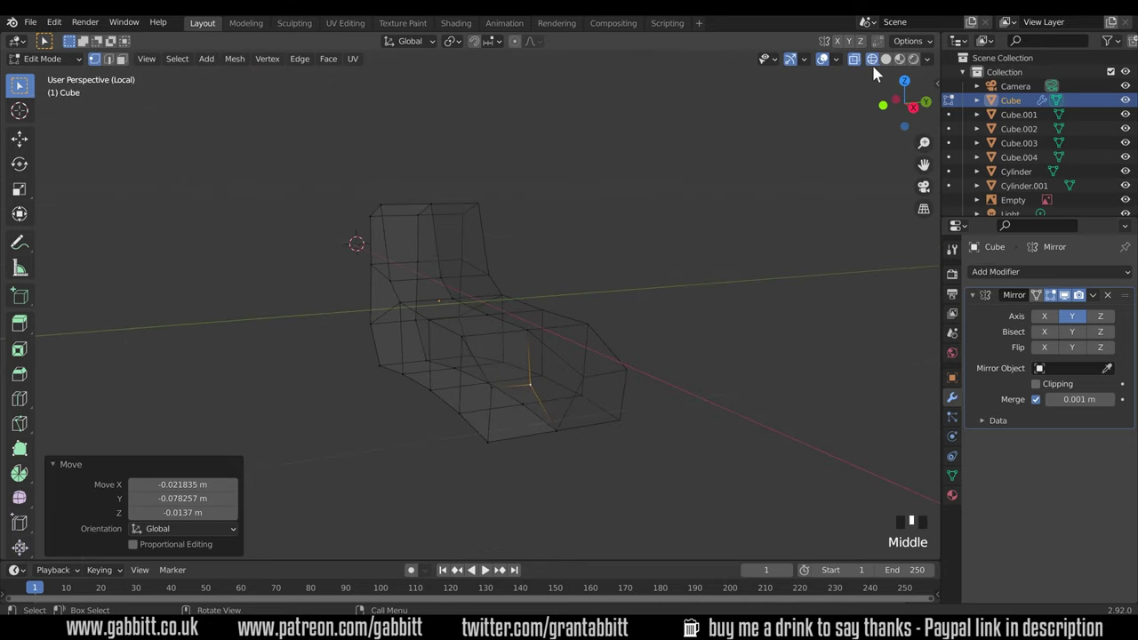
click(886, 59)
middle_drag(570, 387, 595, 376)
key(ctrl+z)
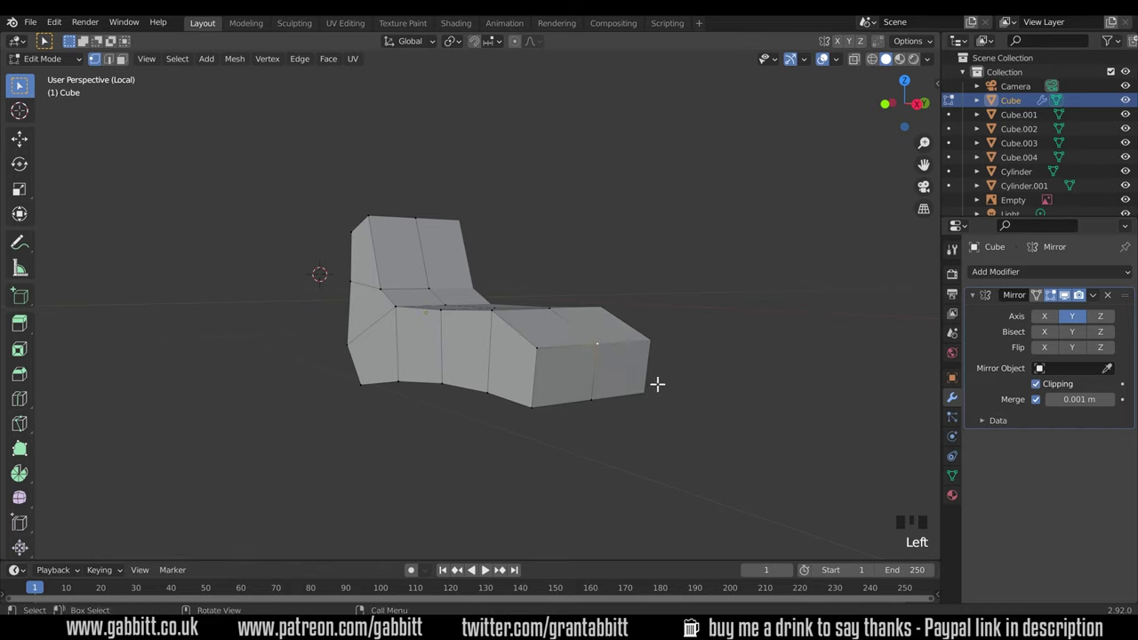
Step: Reposition the selected edge and enable Clipping on the stock's Mirror modifier
middle_drag(657, 383, 542, 399)
key(g)
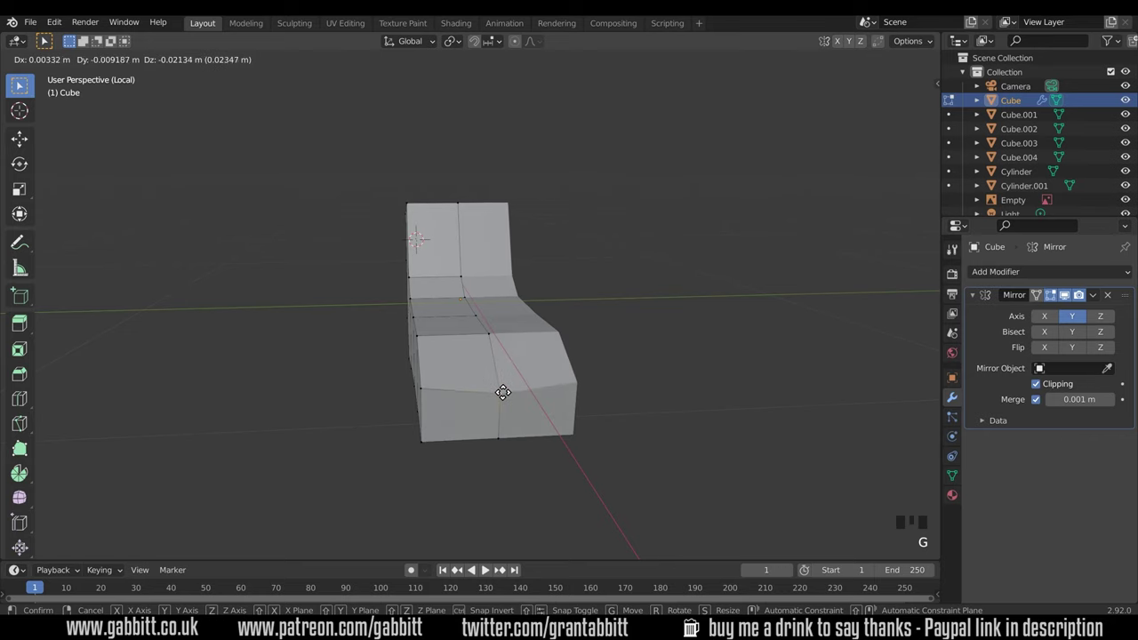
click(501, 396)
middle_drag(541, 424, 641, 418)
click(1036, 384)
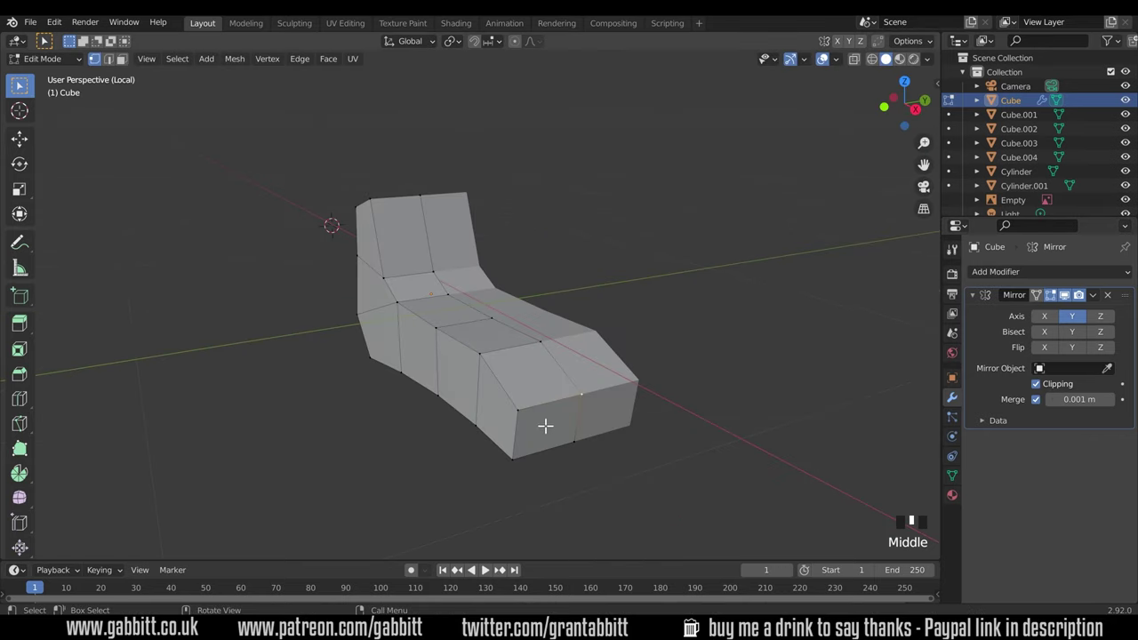
middle_drag(550, 426, 569, 424)
Step: Exit local view, then move the stock's underside edge loop 0.056 m along Y
key(KP_Divide)
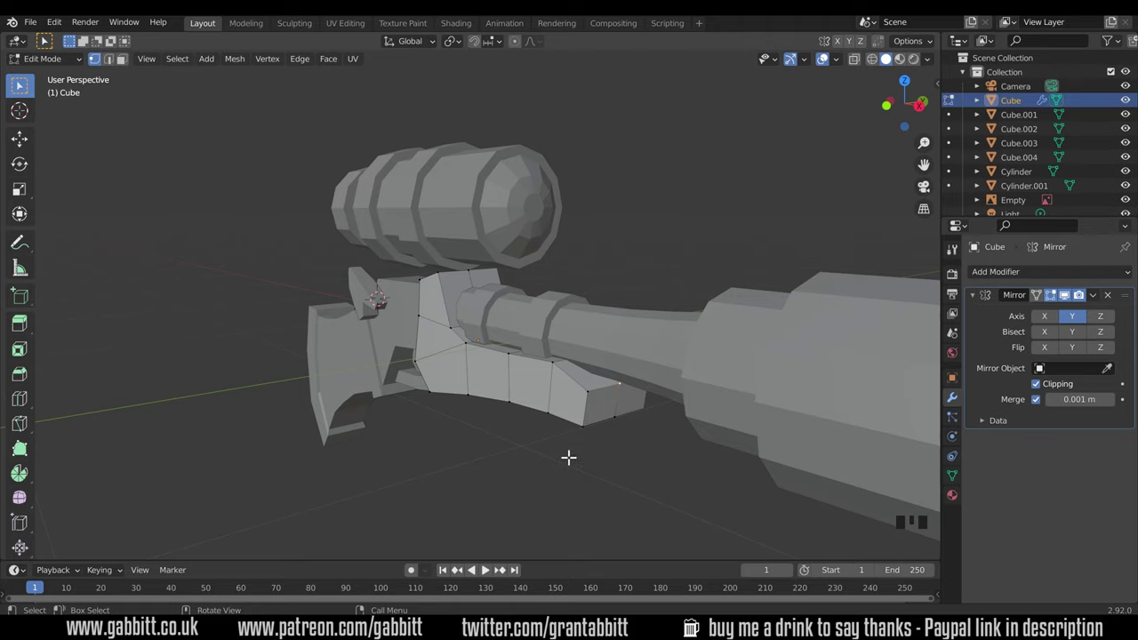
middle_drag(568, 457, 552, 383)
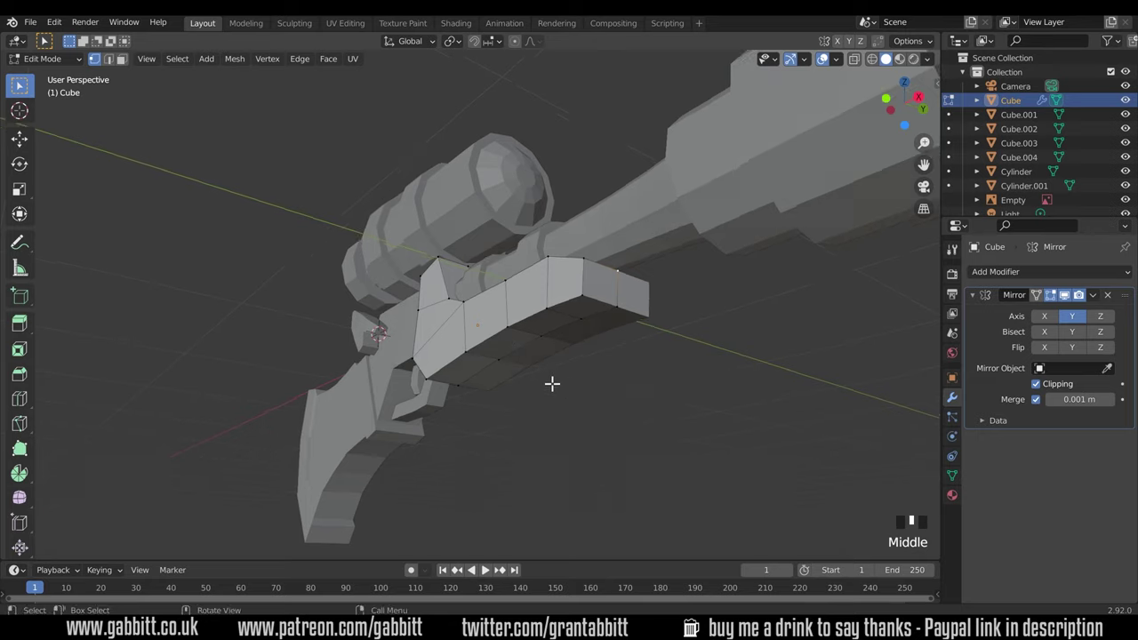
alt+click(517, 322)
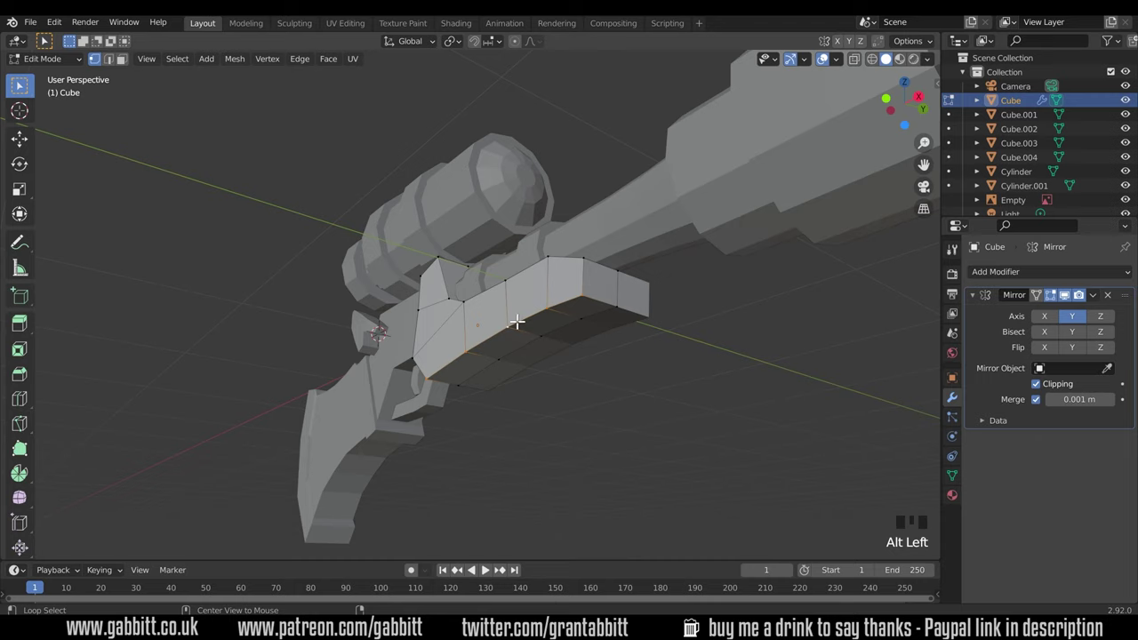
middle_drag(534, 333, 506, 340)
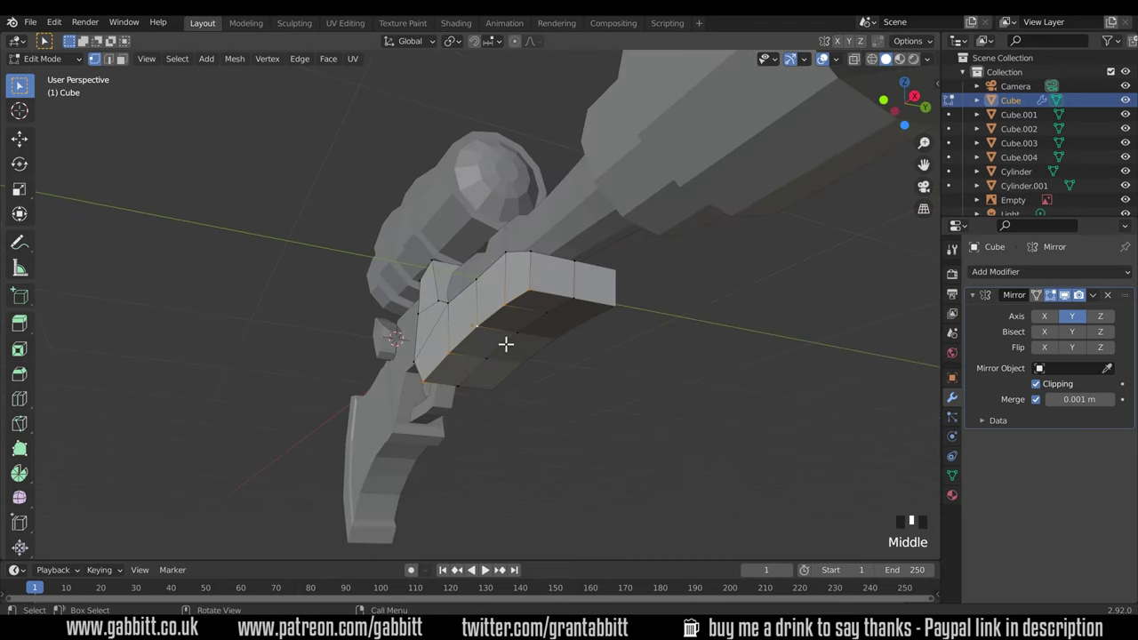
key(g)
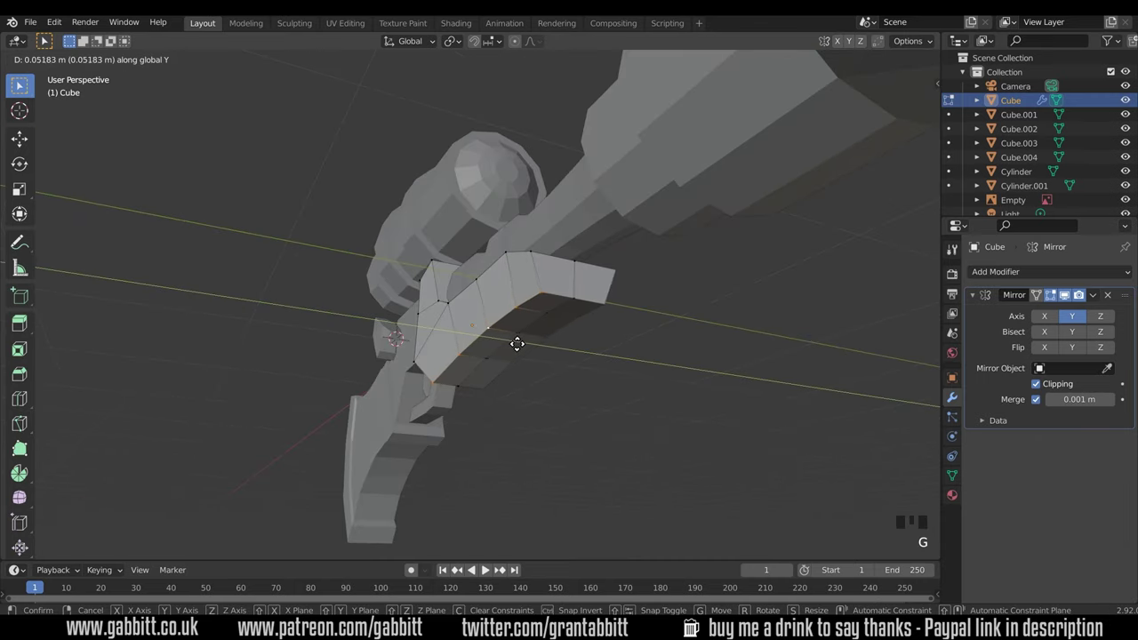
click(516, 343)
middle_drag(518, 343, 561, 345)
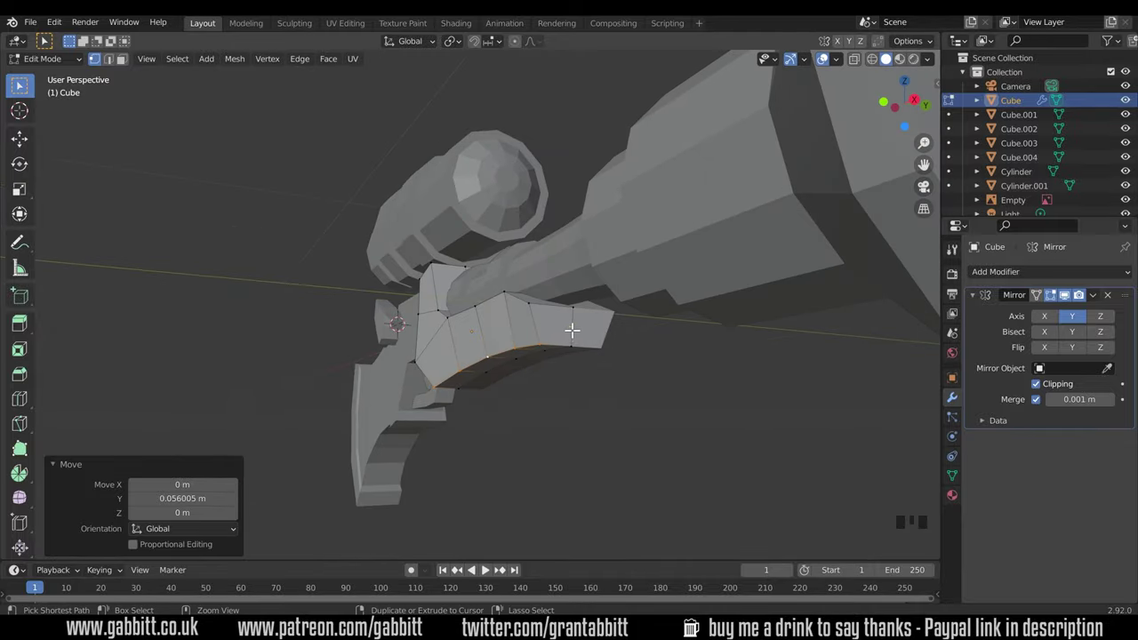
Step: Add a new loop cut on the stock and shift it along Y
key(ctrl+r)
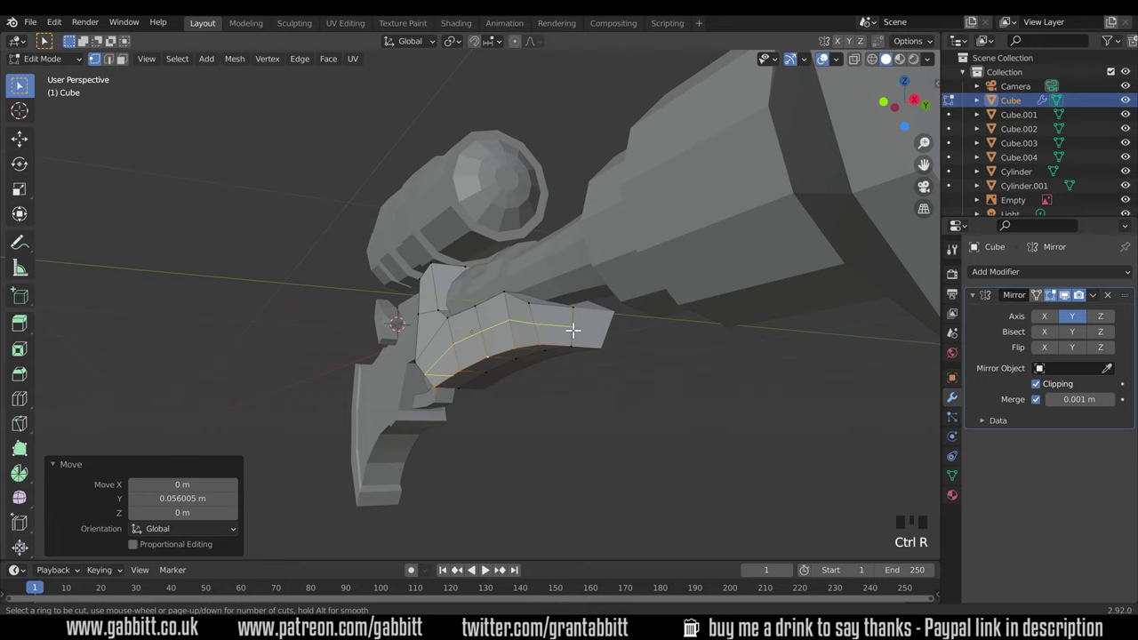
click(564, 332)
right_click(564, 332)
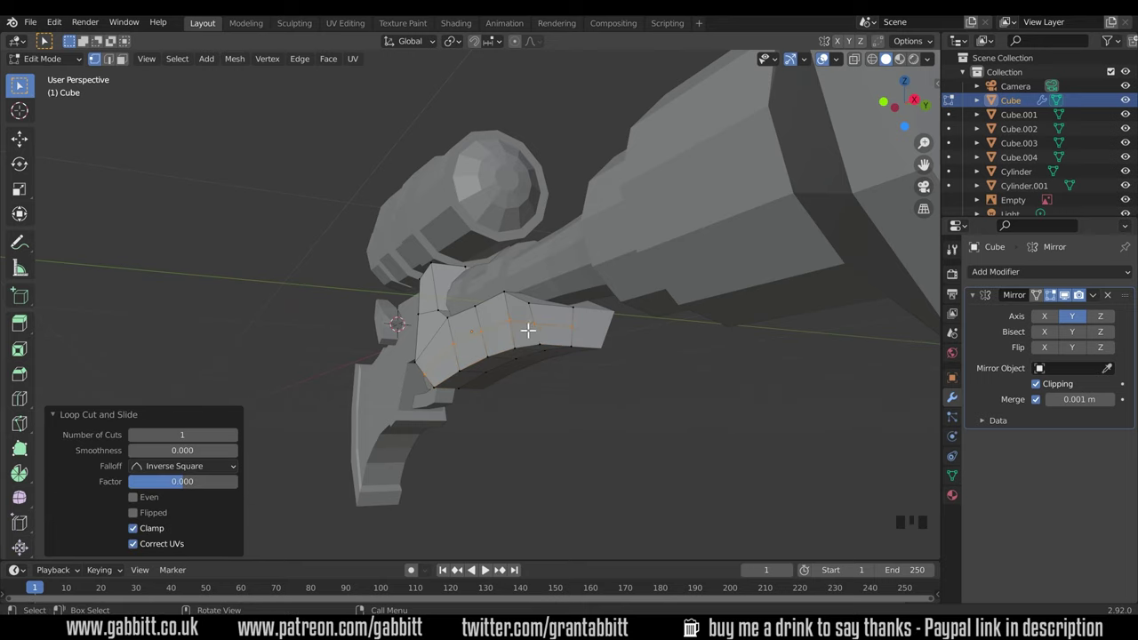
key(g)
key(y)
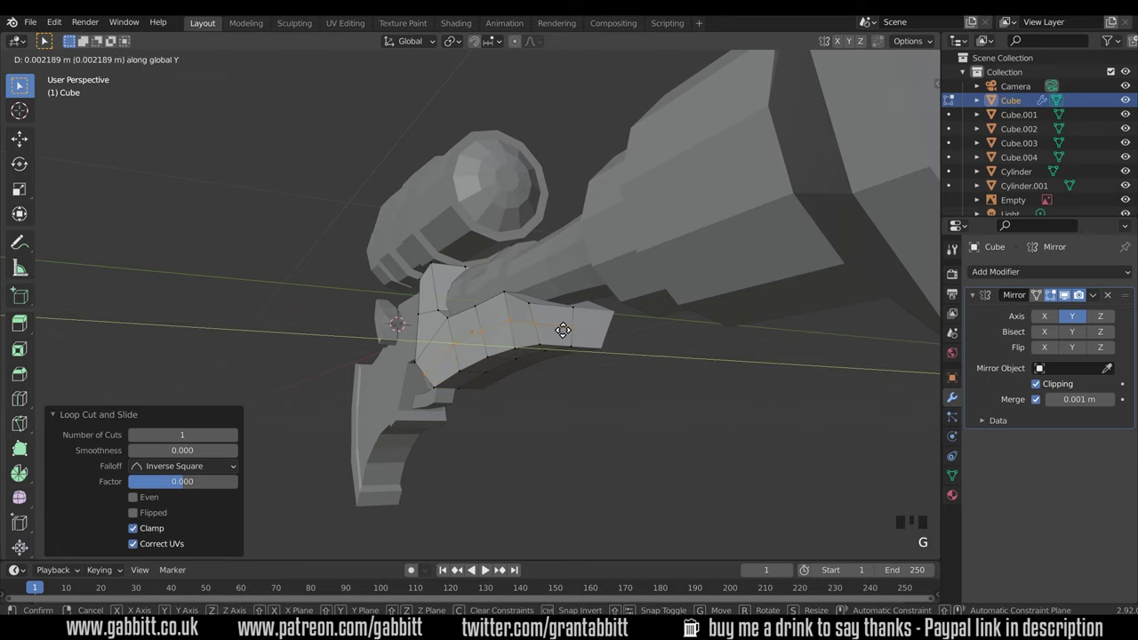
click(556, 332)
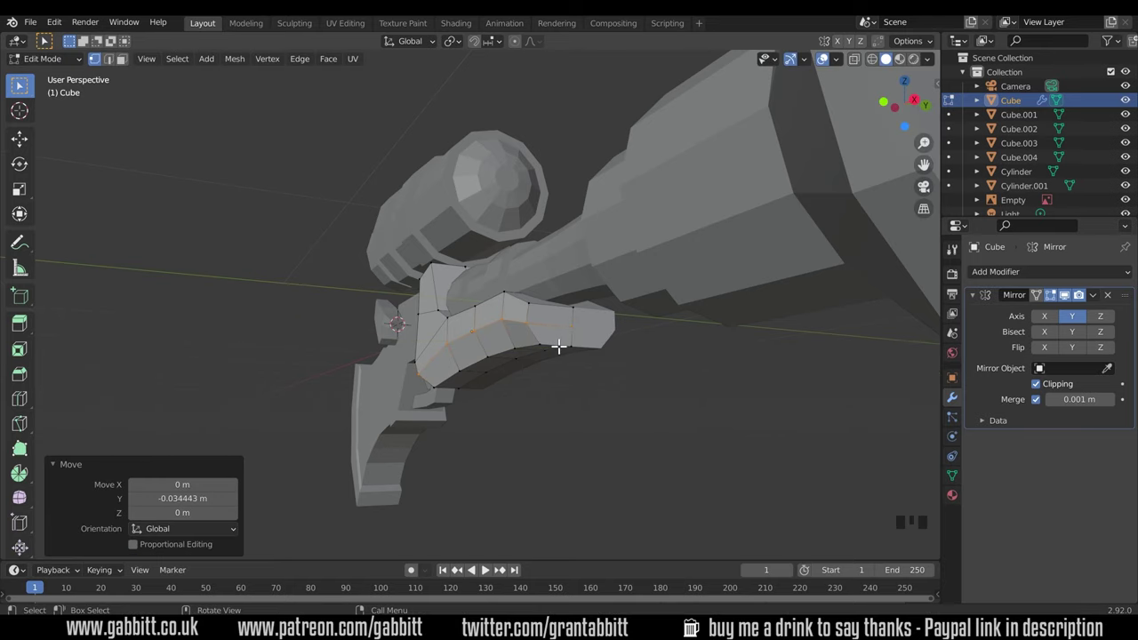
middle_drag(559, 347, 658, 368)
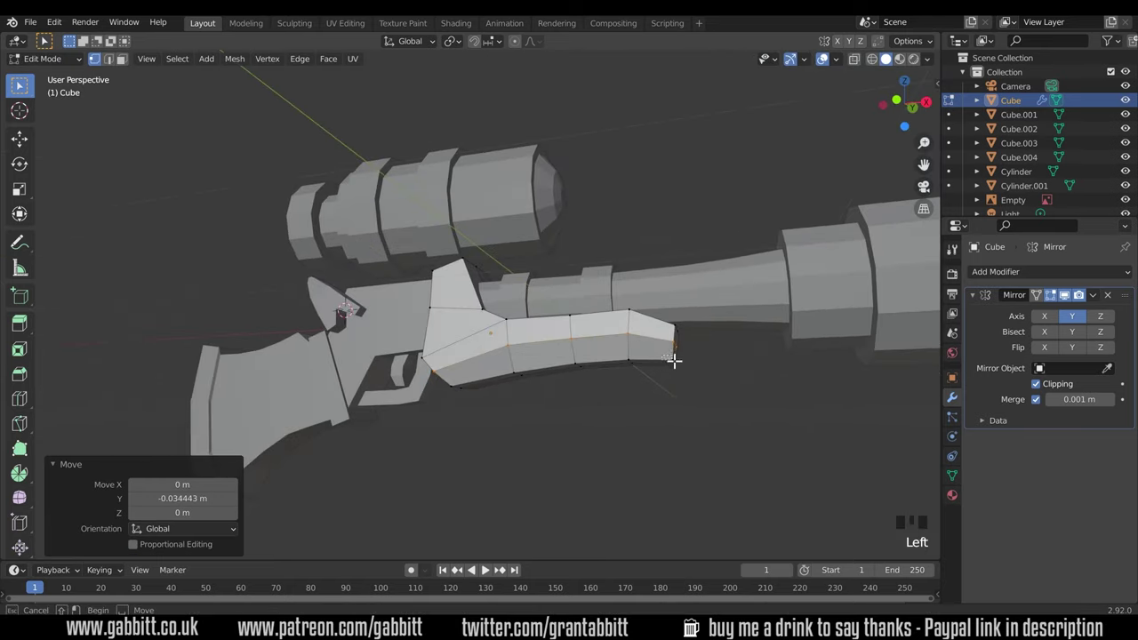
Step: Move the edge at that loop's end along the X axis
drag(673, 359, 681, 367)
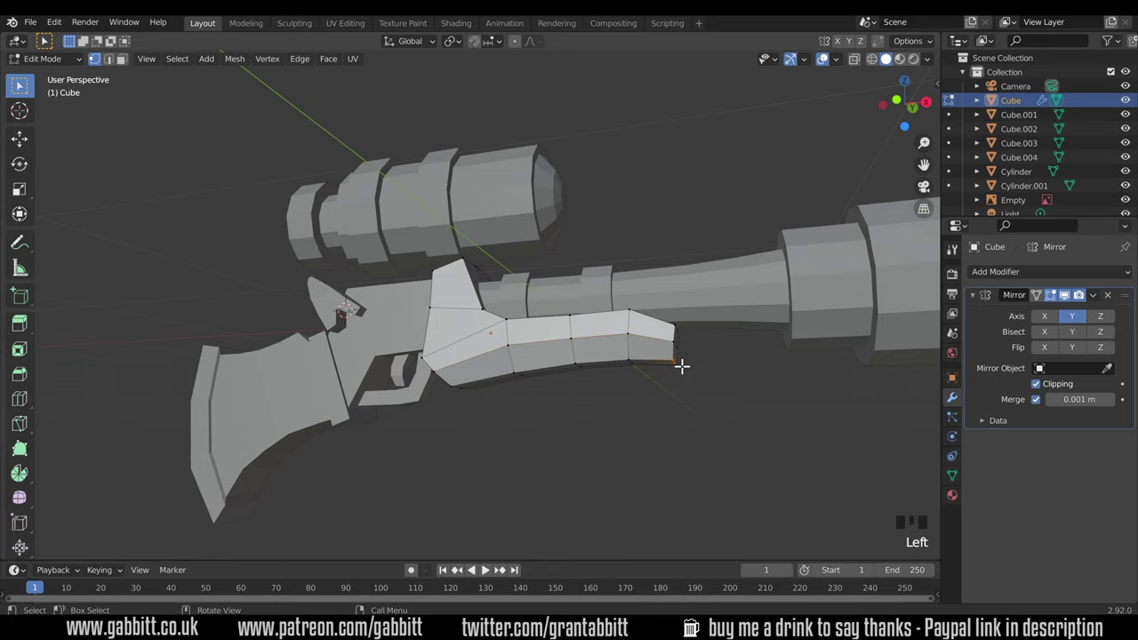
key(g)
key(x)
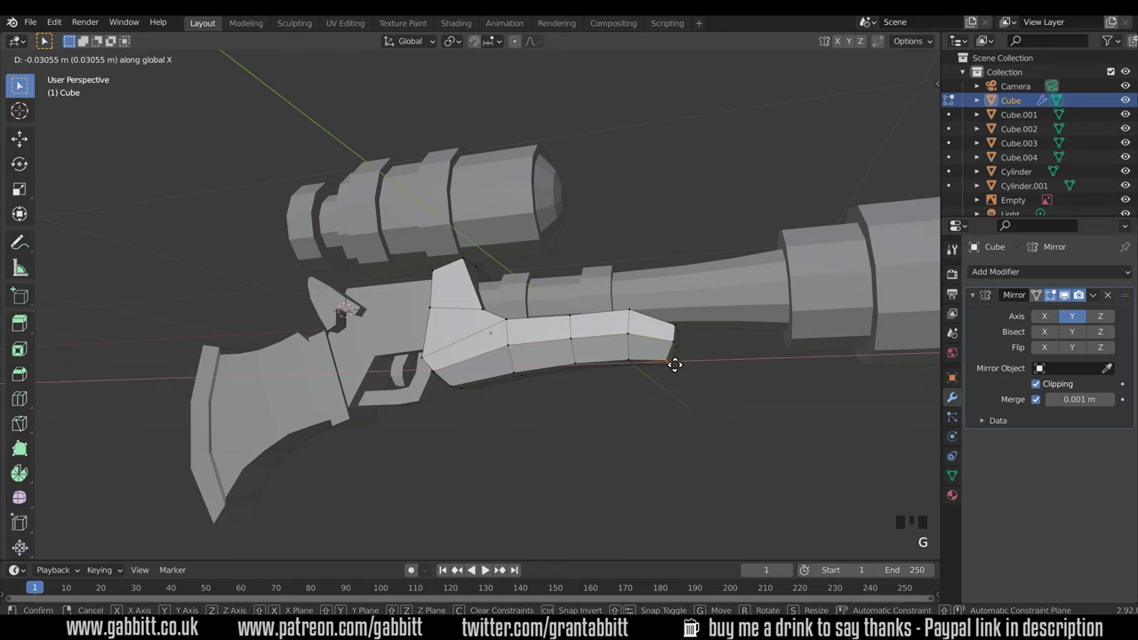
click(675, 365)
middle_drag(564, 381, 614, 345)
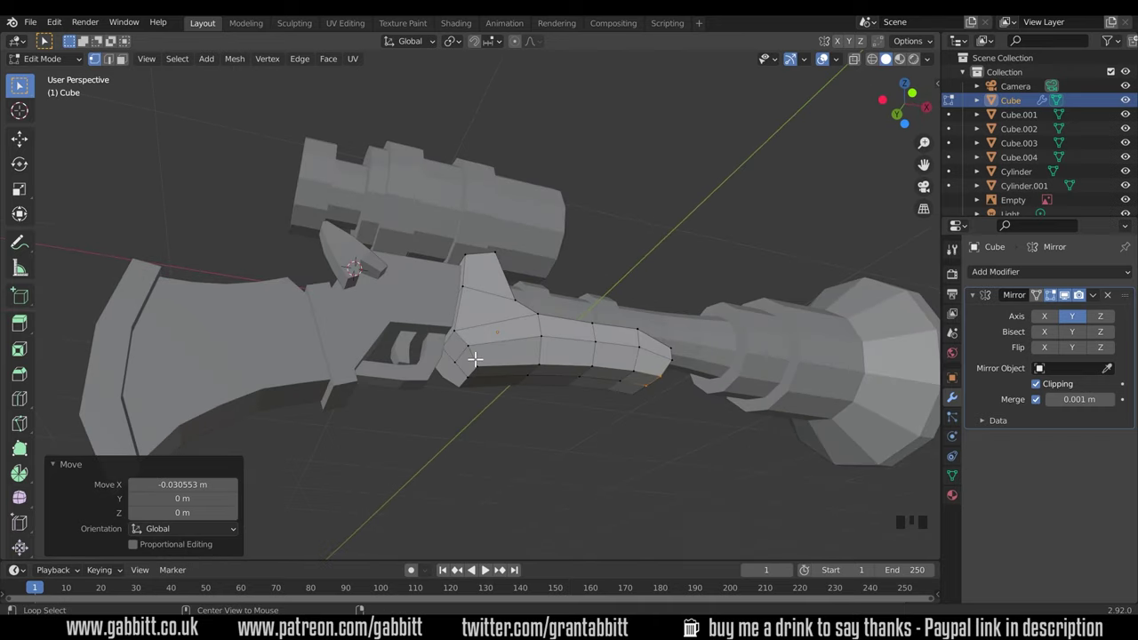
middle_drag(476, 359, 681, 347)
Step: Edge-slide the loop at the forestock's front end to a factor of 0.208
alt+click(661, 344)
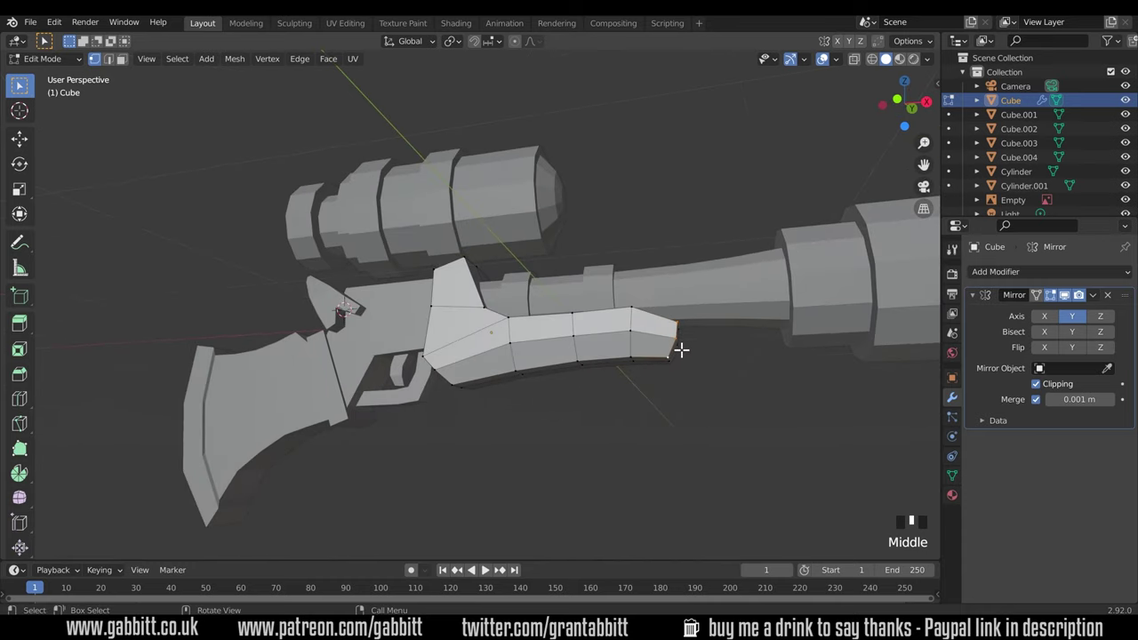
key(g)
key(g)
click(674, 350)
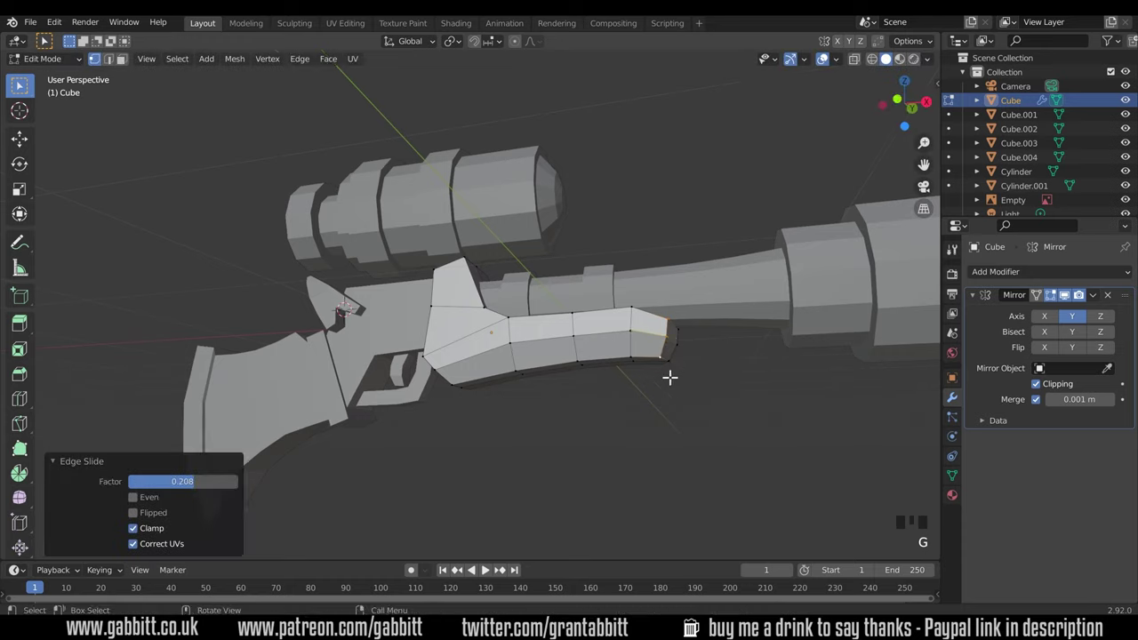
middle_drag(667, 376, 567, 359)
middle_drag(662, 369, 582, 402)
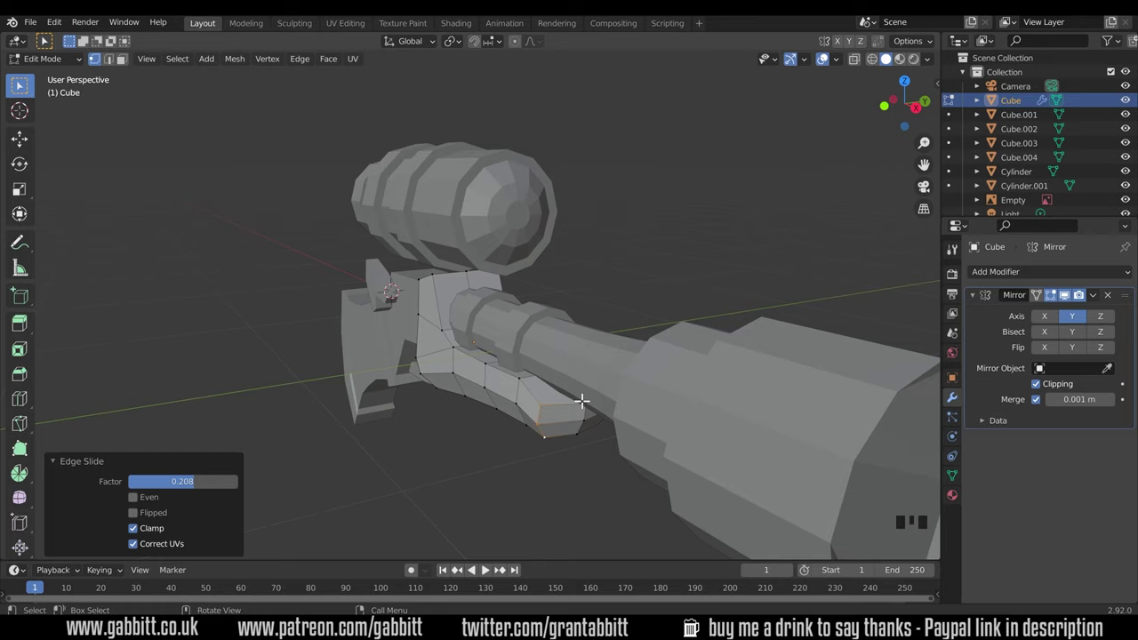
Step: Add an unslid loop cut across the forestock
key(ctrl)
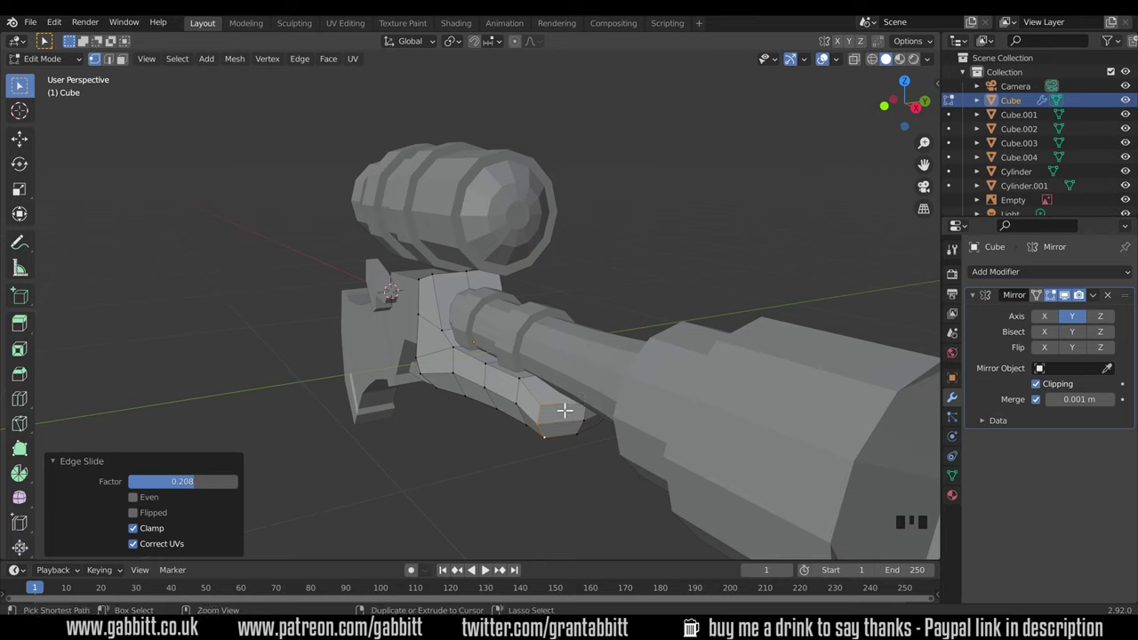
key(ctrl+r)
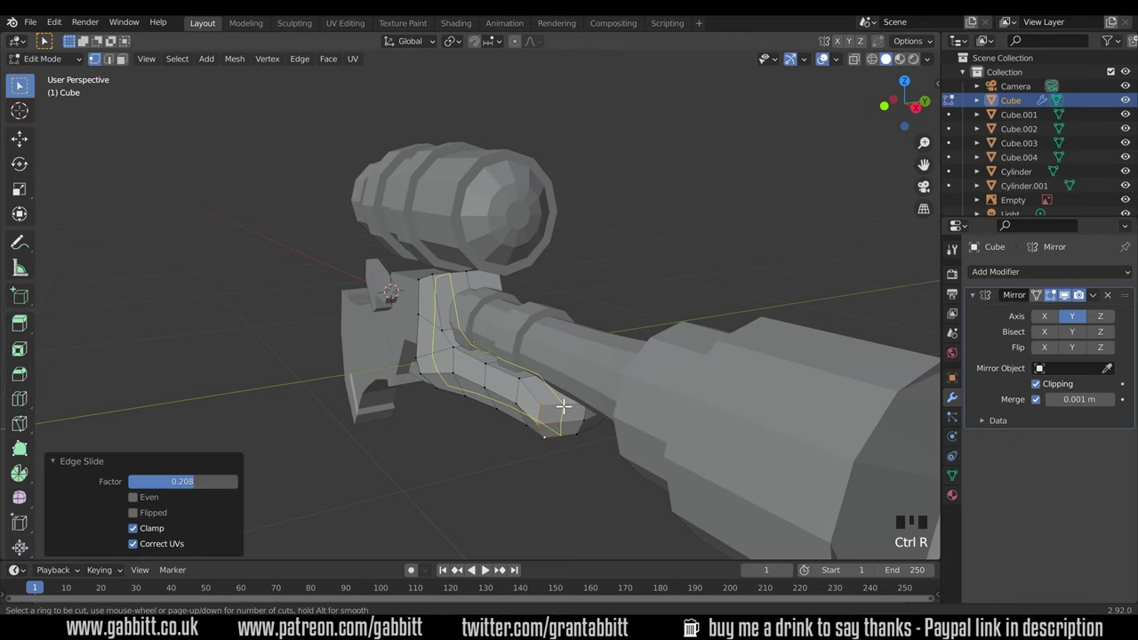
click(563, 407)
right_click(564, 409)
middle_drag(563, 431, 628, 358)
Step: Shift the three forestock tip vertices along the X axis
click(623, 377)
shift+click(626, 379)
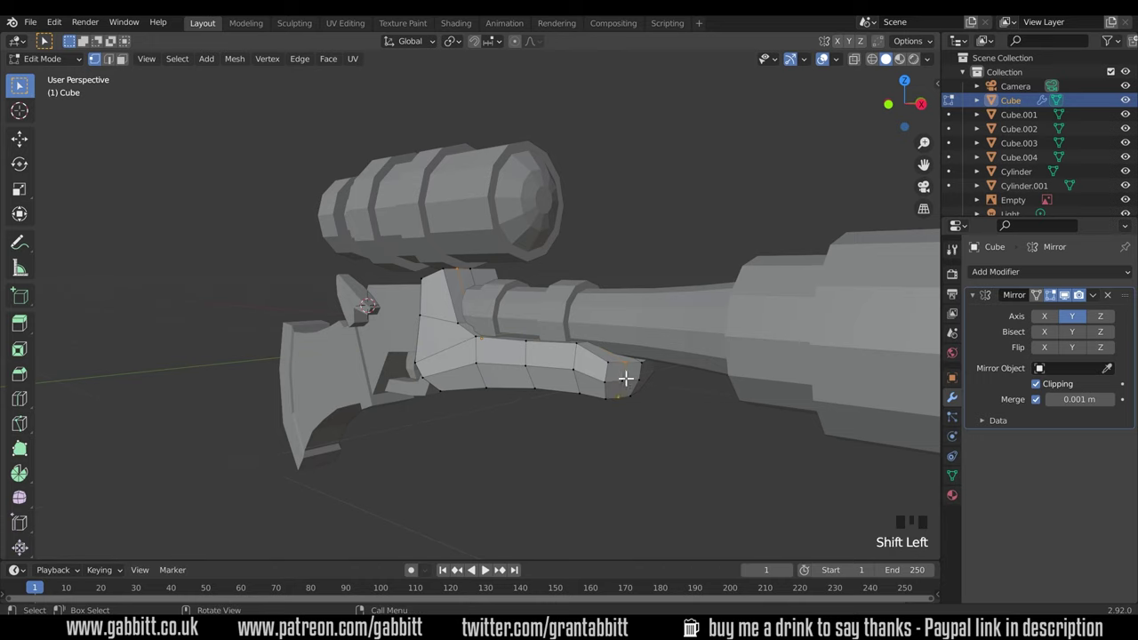
shift+click(618, 396)
middle_drag(617, 396, 399, 373)
key(g)
key(x)
click(658, 384)
Step: Edge-slide the forestock's bottom loop to a factor of 0.192
click(518, 436)
alt+click(517, 426)
key(g)
key(g)
click(531, 428)
key(g)
key(g)
click(635, 428)
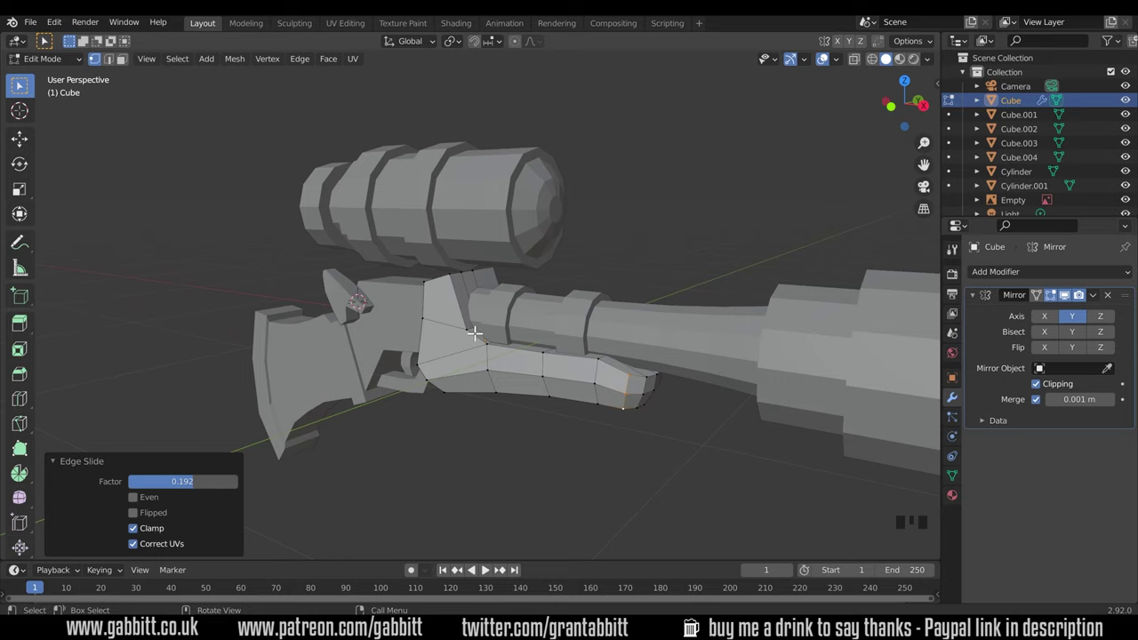
Step: Edge-slide the selected forestock edges, then move two more edges along Y
middle_drag(475, 333, 552, 356)
key(g)
key(g)
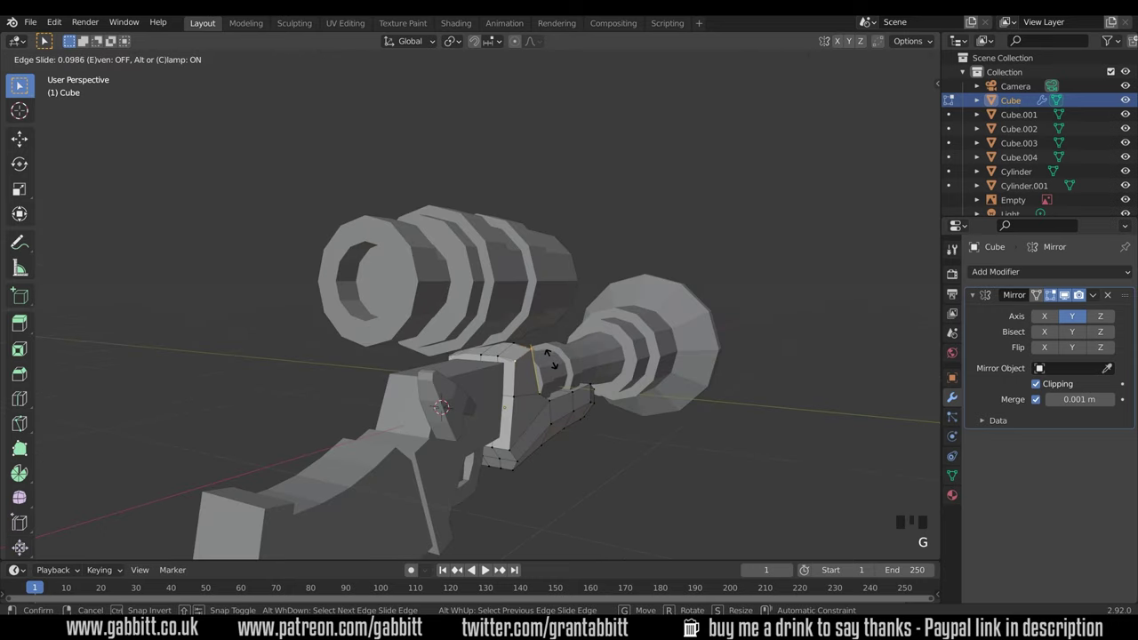
click(547, 356)
middle_drag(521, 363, 522, 355)
click(518, 344)
shift+click(536, 356)
key(g)
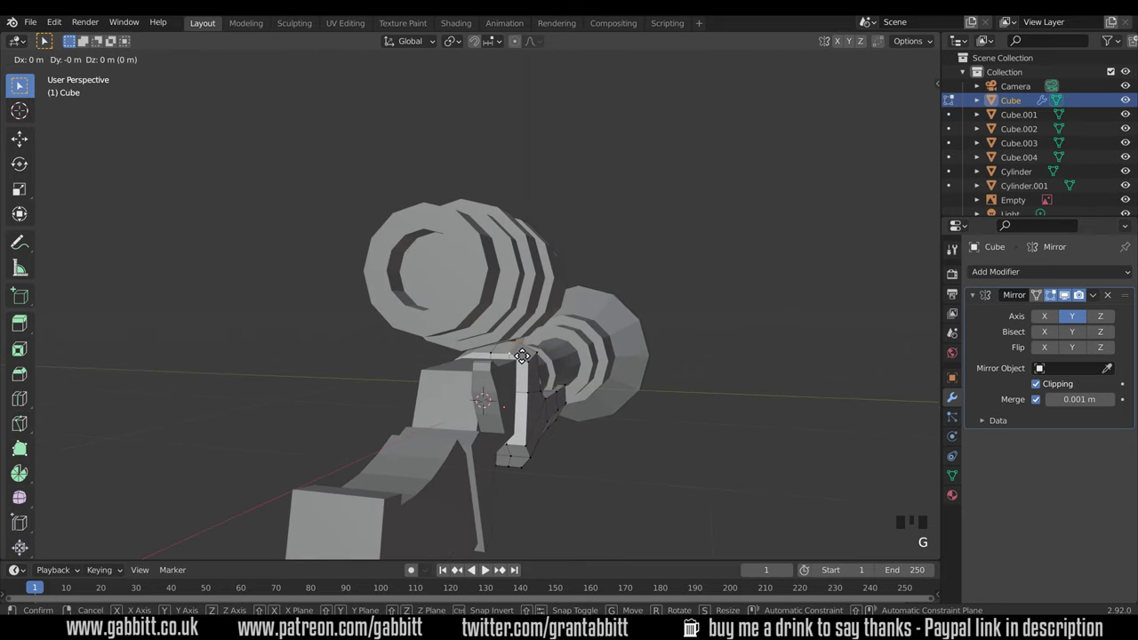
key(y)
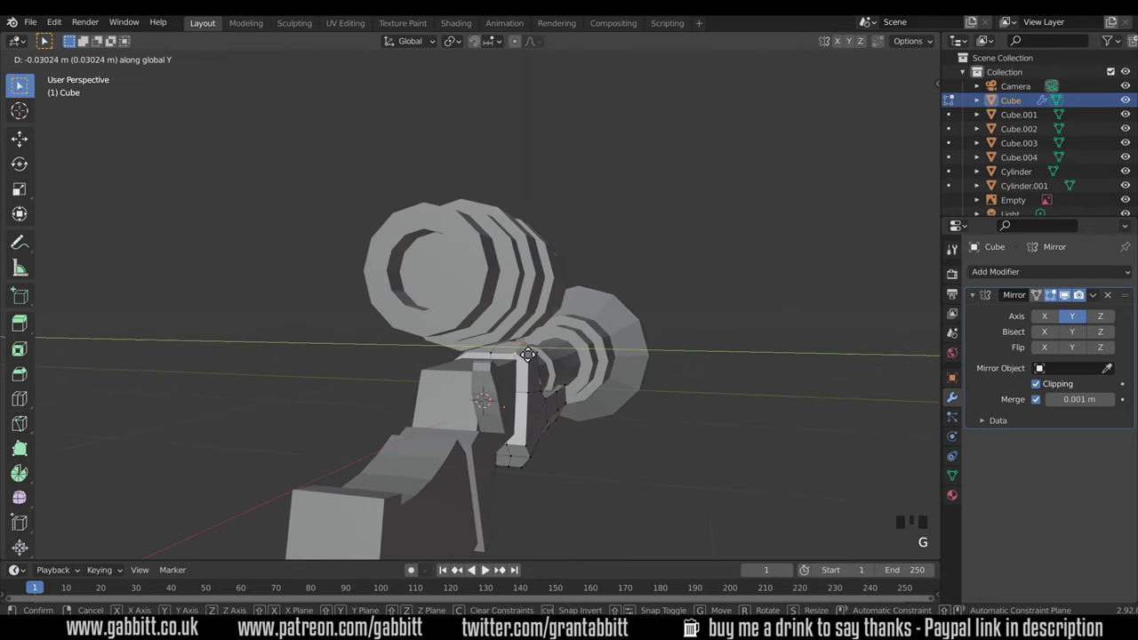
click(530, 356)
Step: Slide the forestock's lower edge loop to a factor of 0.124
middle_drag(539, 382, 535, 412)
click(479, 459)
key(g)
key(g)
click(471, 451)
Step: Slide one forestock vertex and the bottom loop, then return to Object Mode and deselect all
click(485, 434)
key(g)
key(g)
click(502, 434)
alt+click(480, 432)
key(g)
key(g)
click(617, 401)
key(Tab)
key(alt+a)
Step: Scale the Cube forestock piece to 0.881 along Y
scroll(512, 466, up, 5)
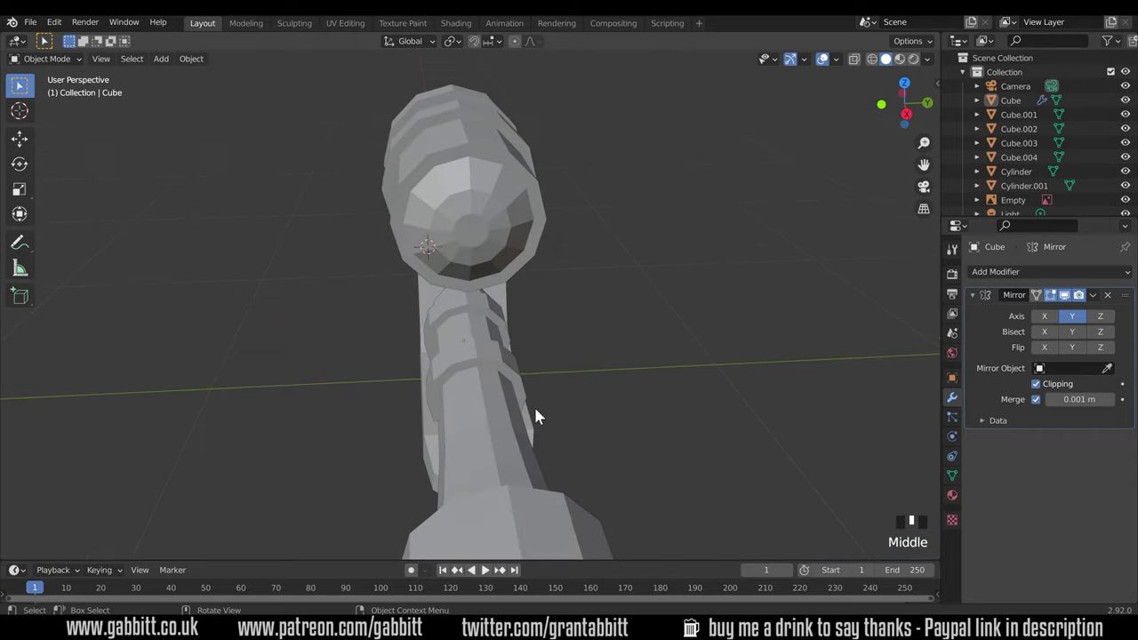
click(534, 429)
key(s)
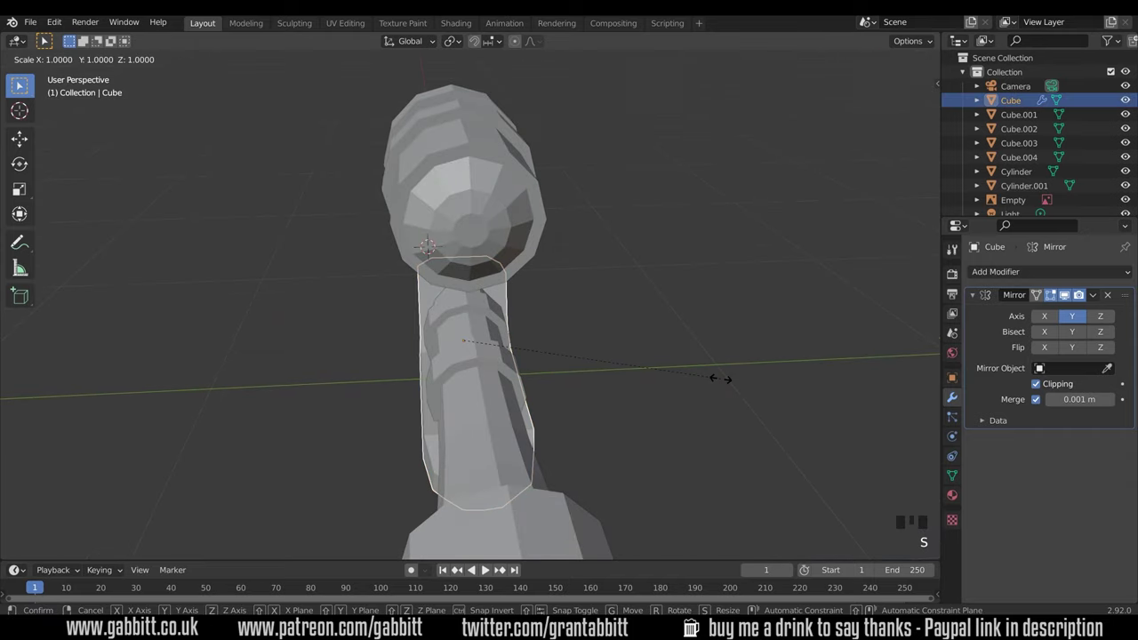
key(y)
click(688, 388)
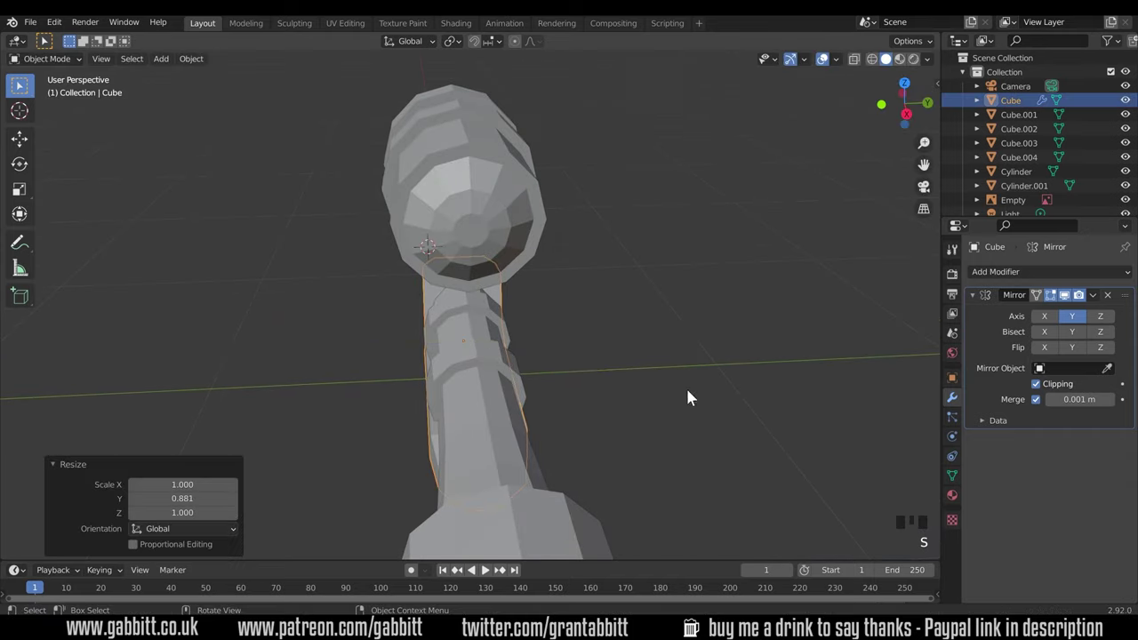
middle_drag(686, 386, 605, 402)
scroll(605, 410, up, 3)
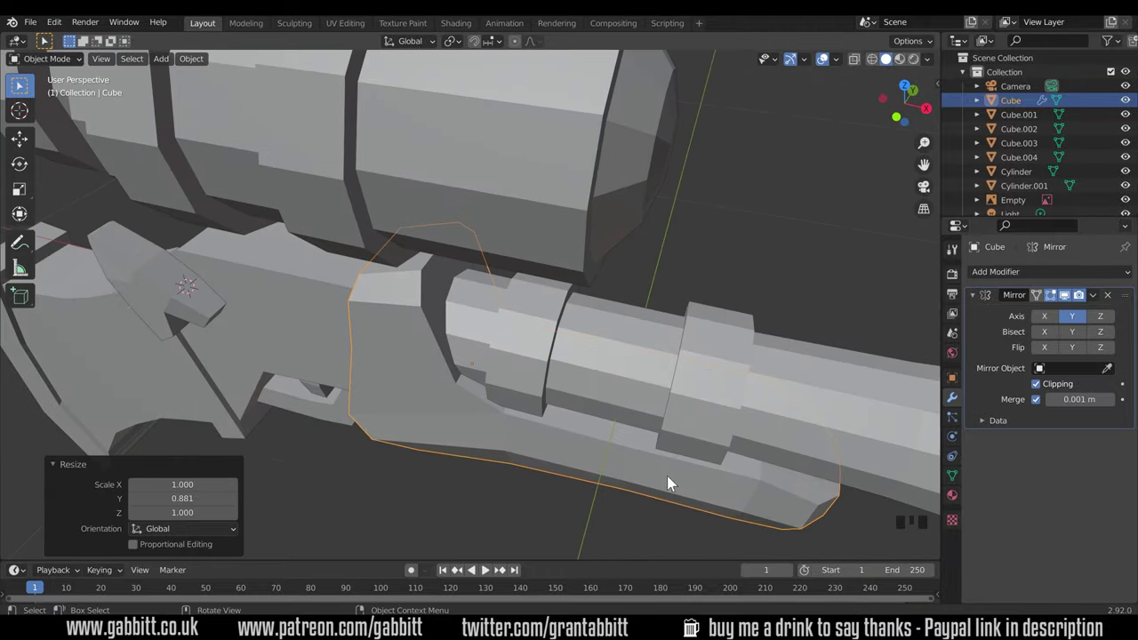
middle_drag(667, 480, 698, 427)
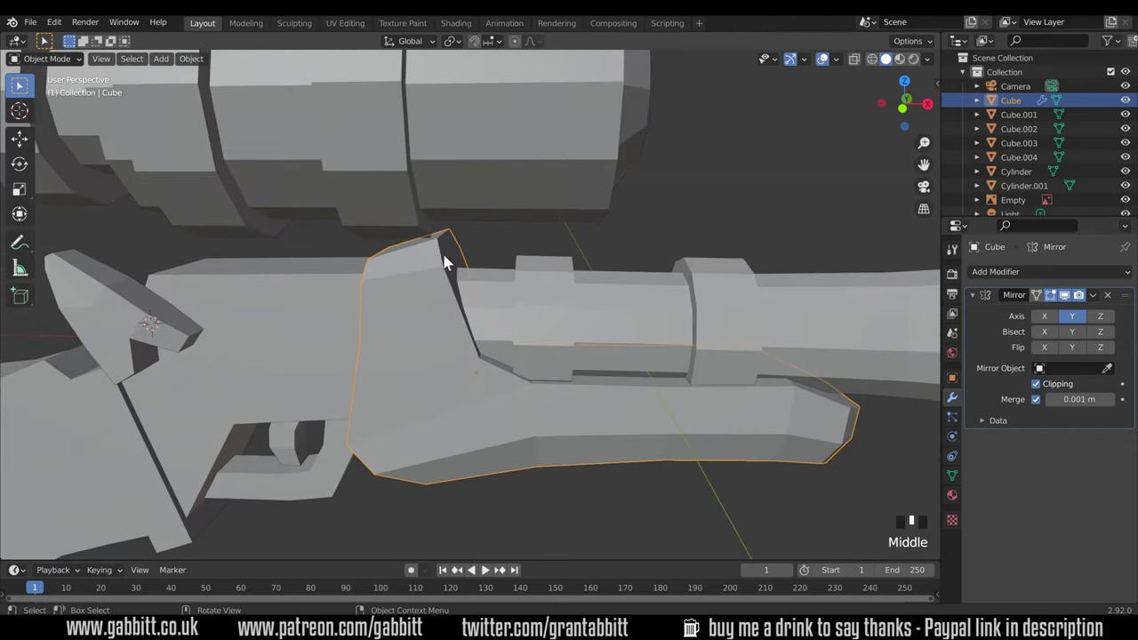
Step: In Edit Mode, slide the forestock's top edge to 0.136, then return to Object Mode
key(Tab)
middle_drag(449, 267, 463, 252)
click(432, 234)
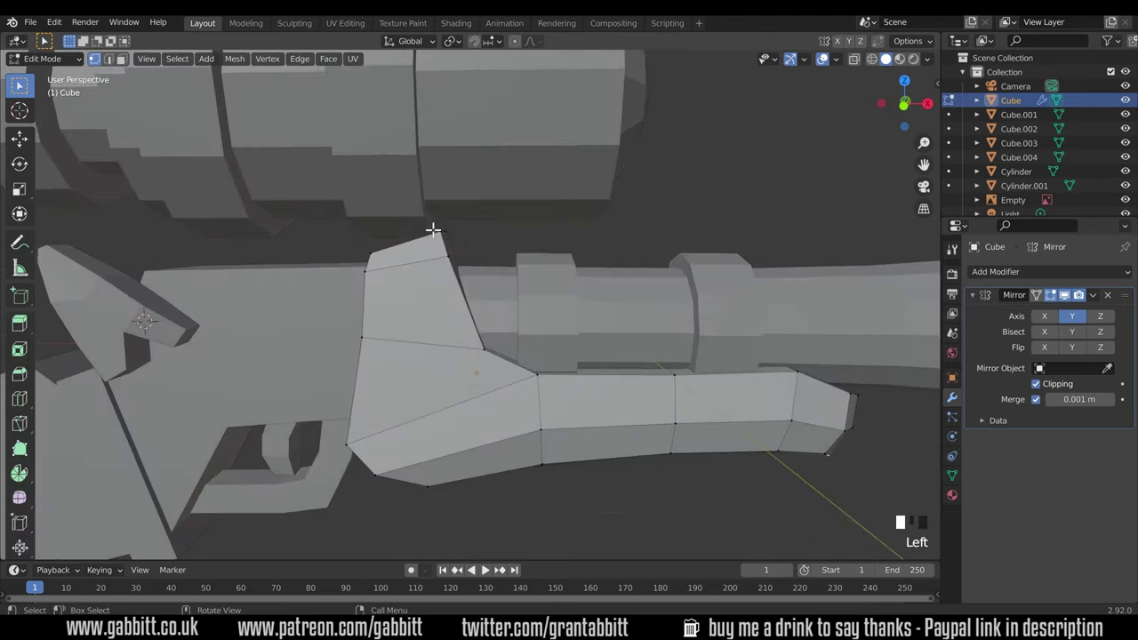
middle_drag(468, 262, 514, 288)
key(g)
key(g)
click(456, 273)
key(Tab)
scroll(516, 320, down, 6)
middle_drag(518, 354, 418, 314)
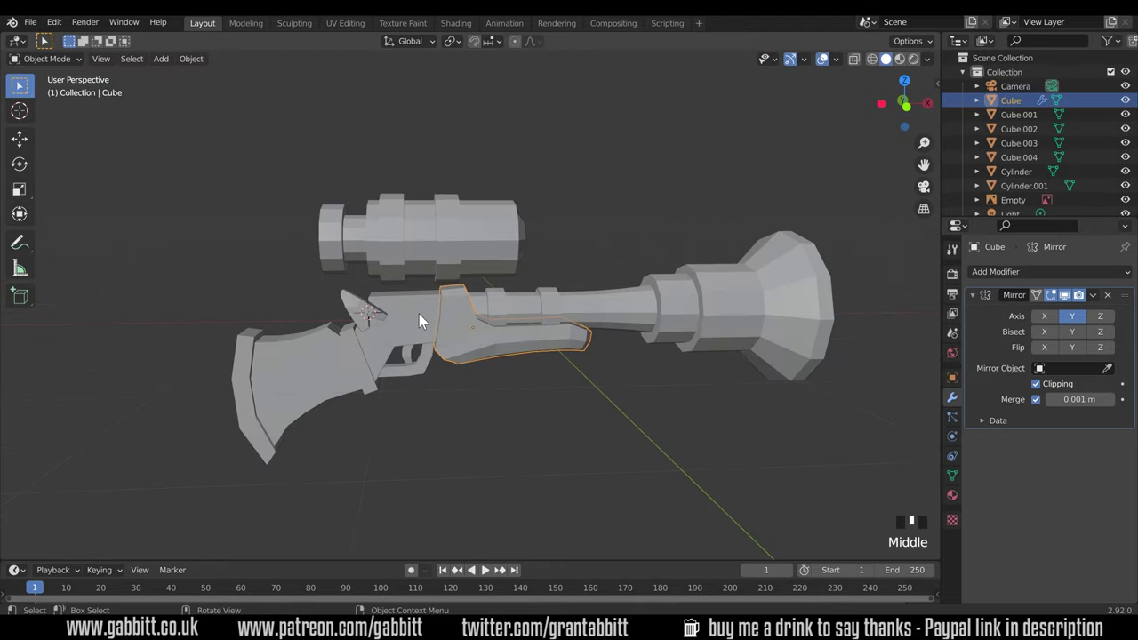
click(435, 330)
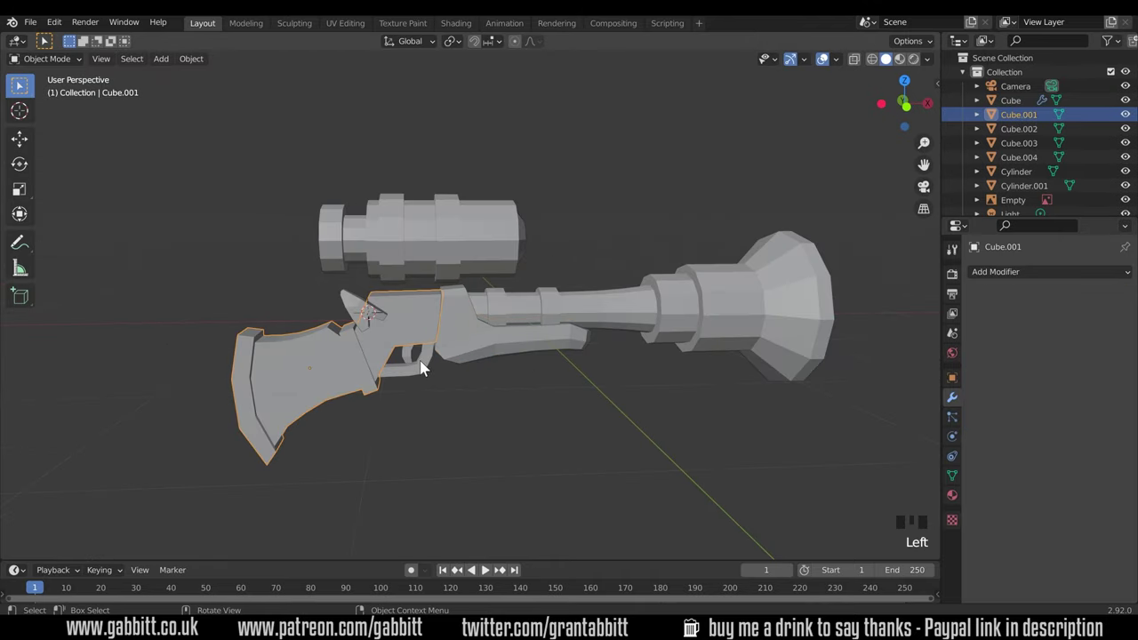
middle_drag(499, 404, 404, 204)
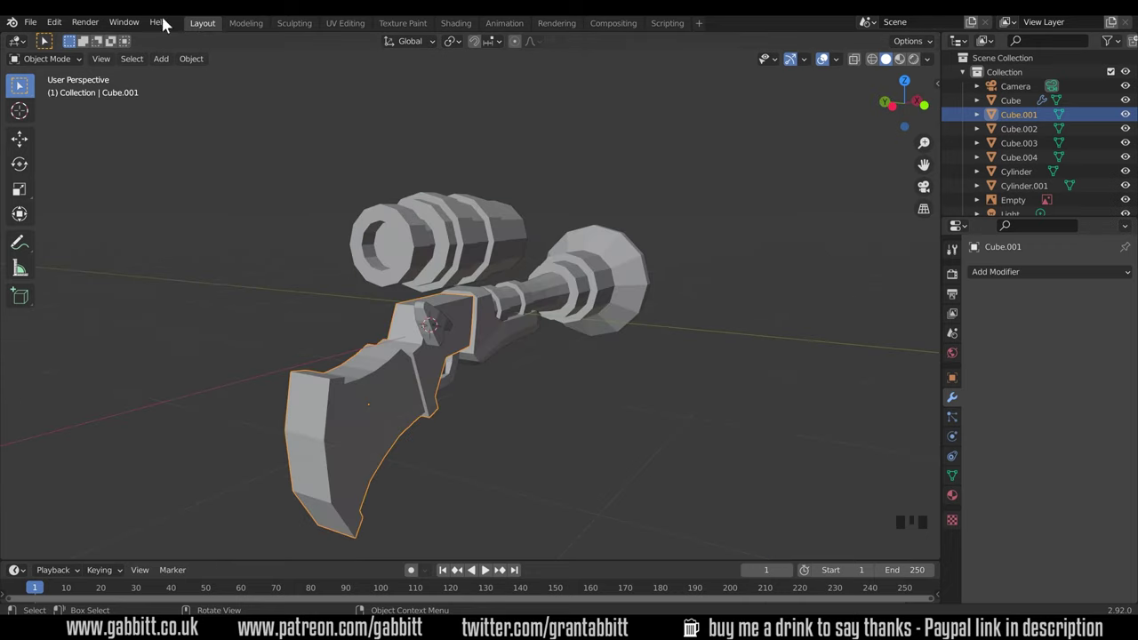
click(54, 23)
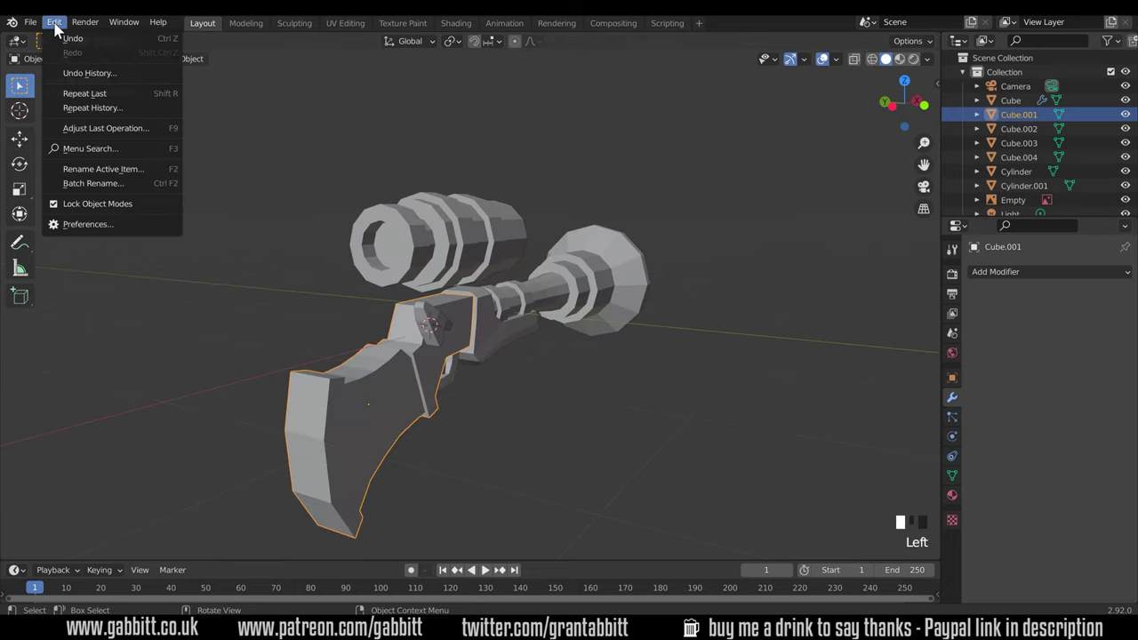
click(95, 226)
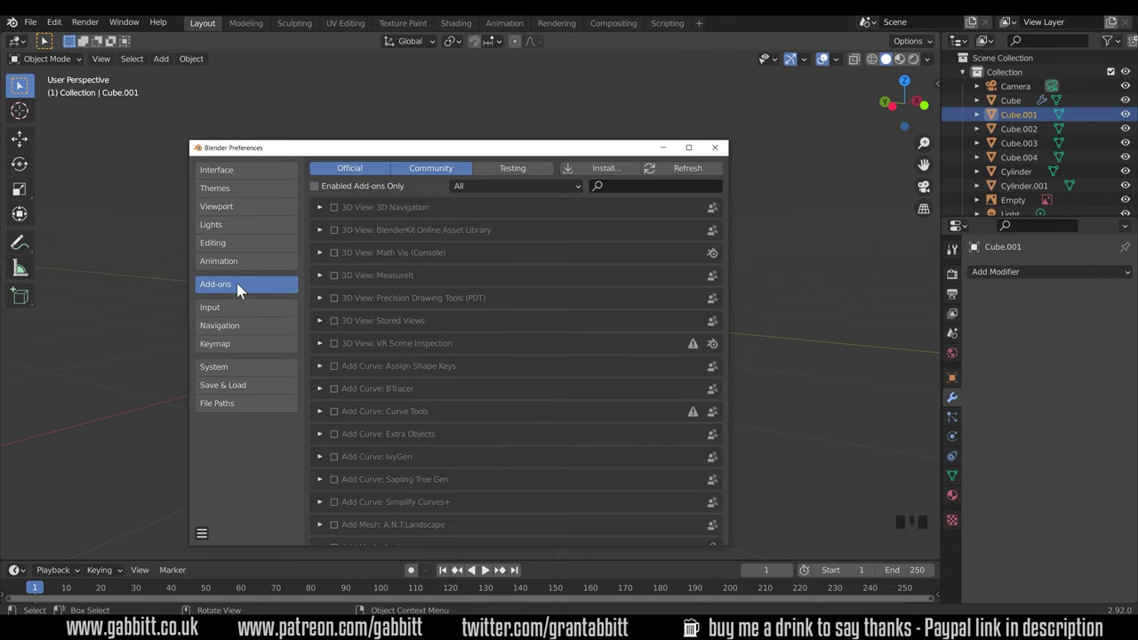
click(658, 186)
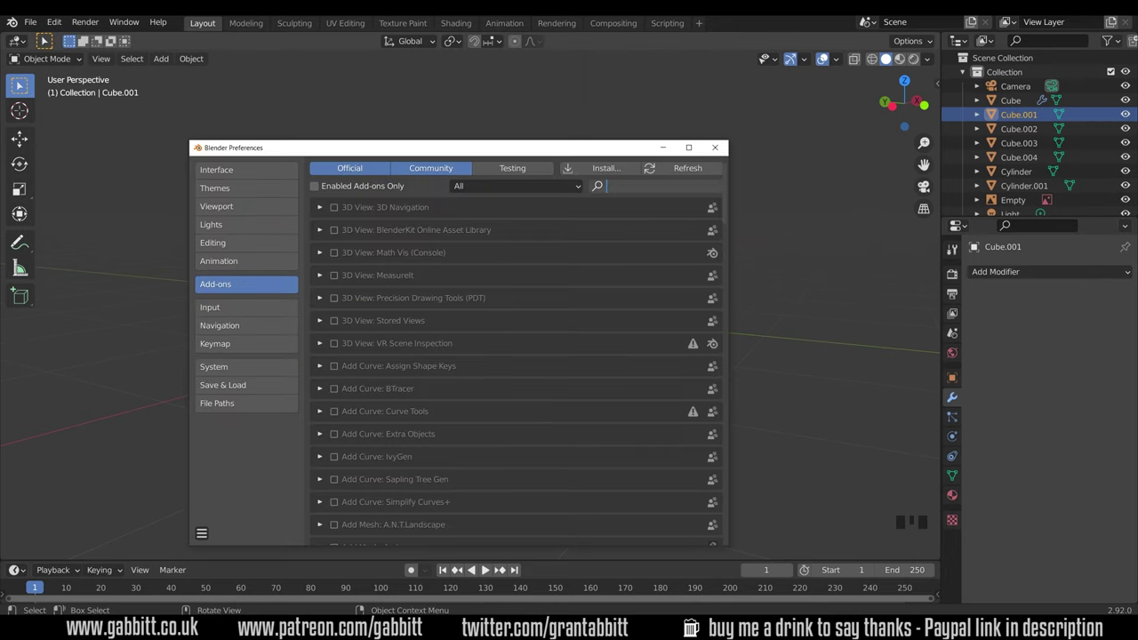
text(auto)
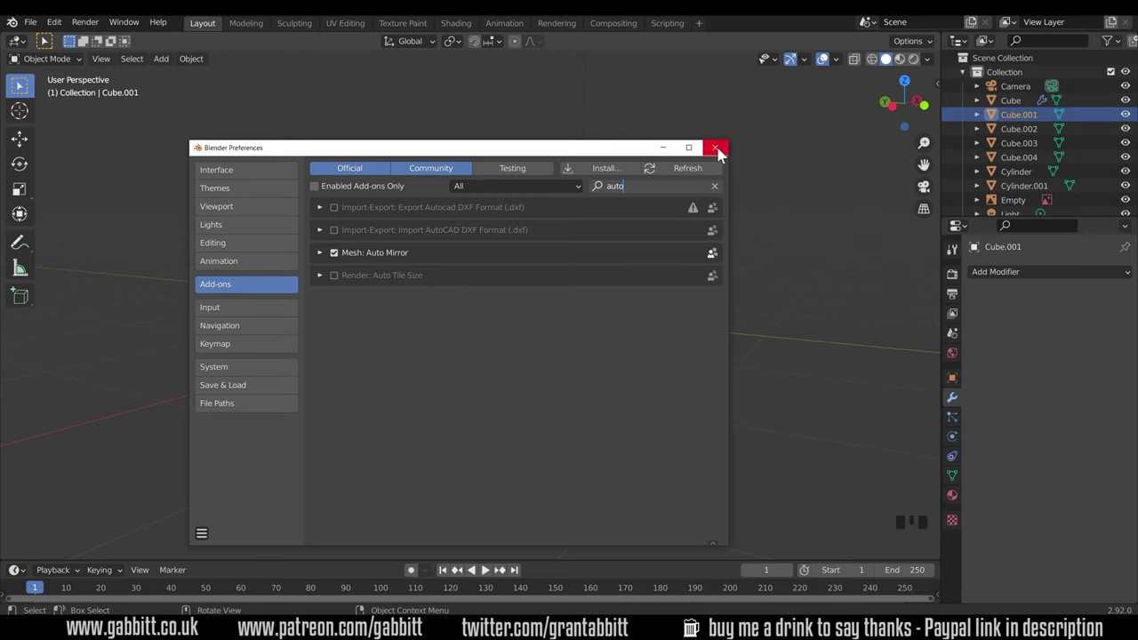
Step: Close Preferences and show the sidebar's Edit tools in the viewport
click(717, 148)
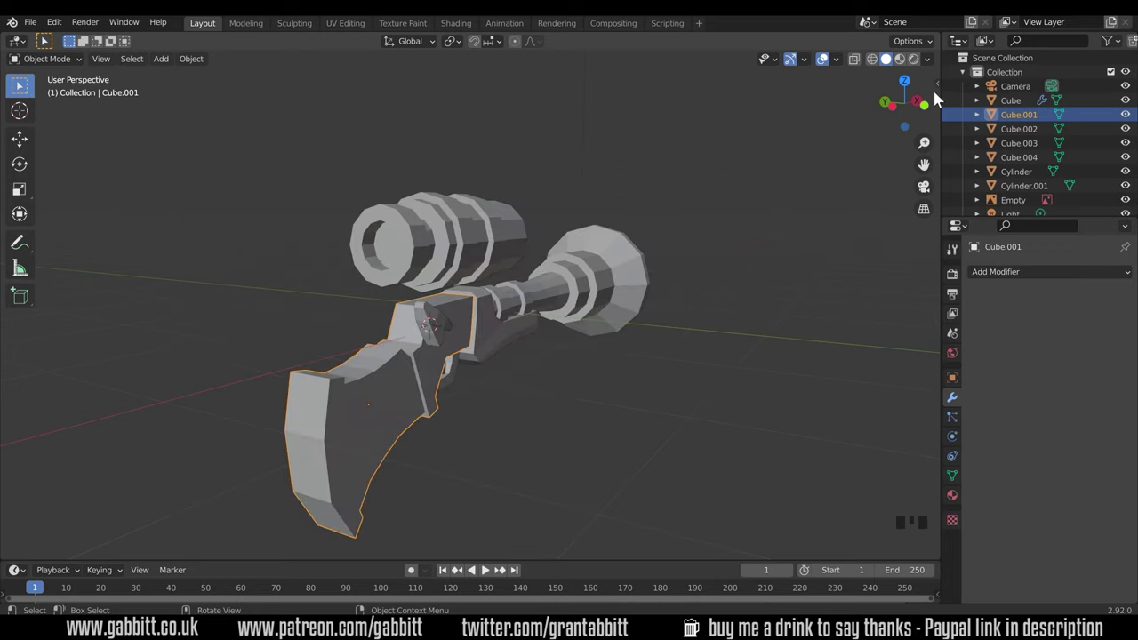
click(936, 84)
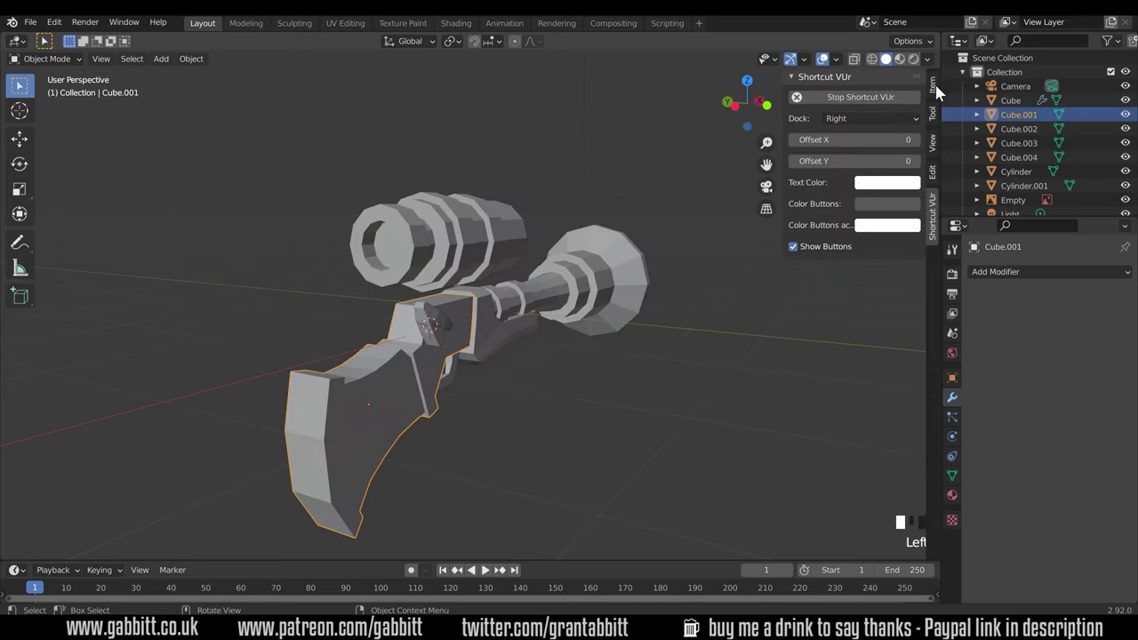
key(n)
key(n)
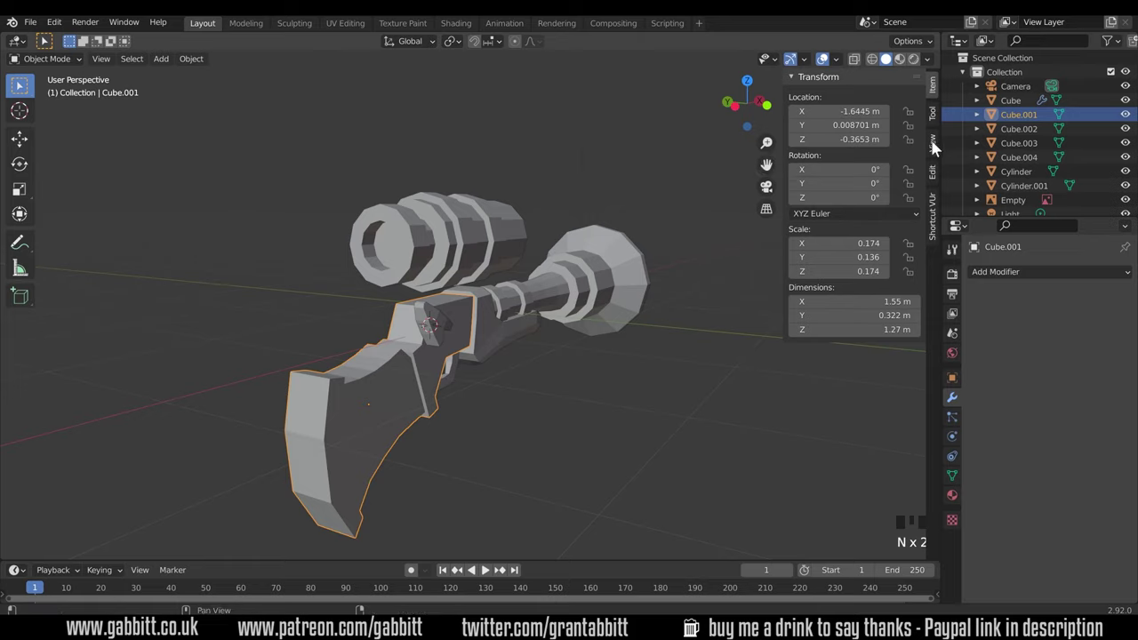
click(933, 172)
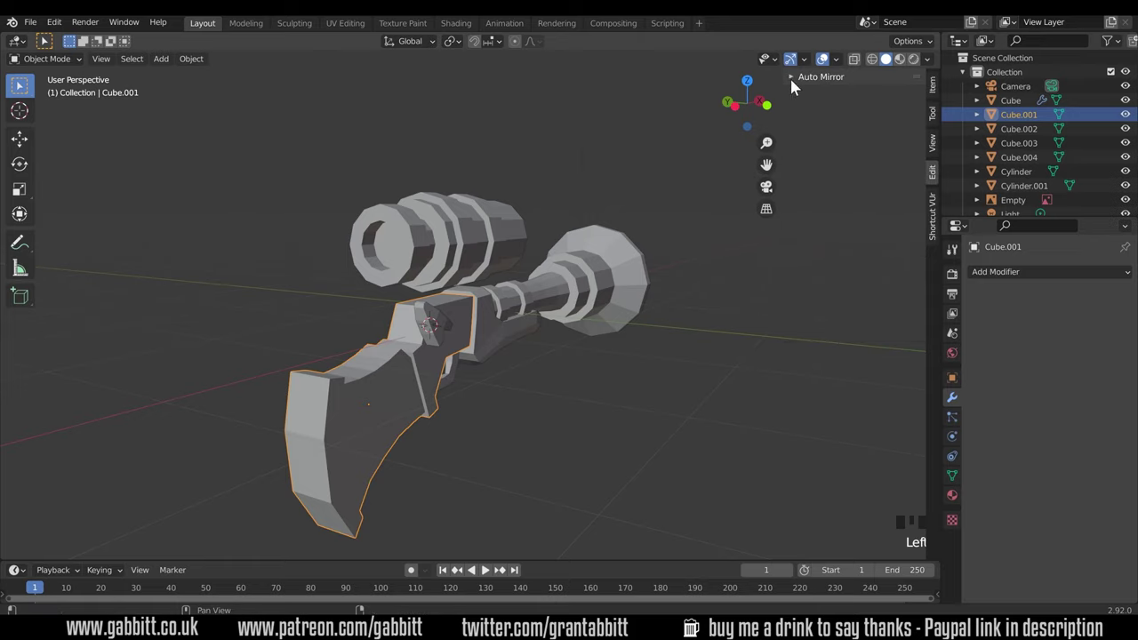
Step: Auto Mirror Cube.001 along Y, keeping the Negative side
click(789, 77)
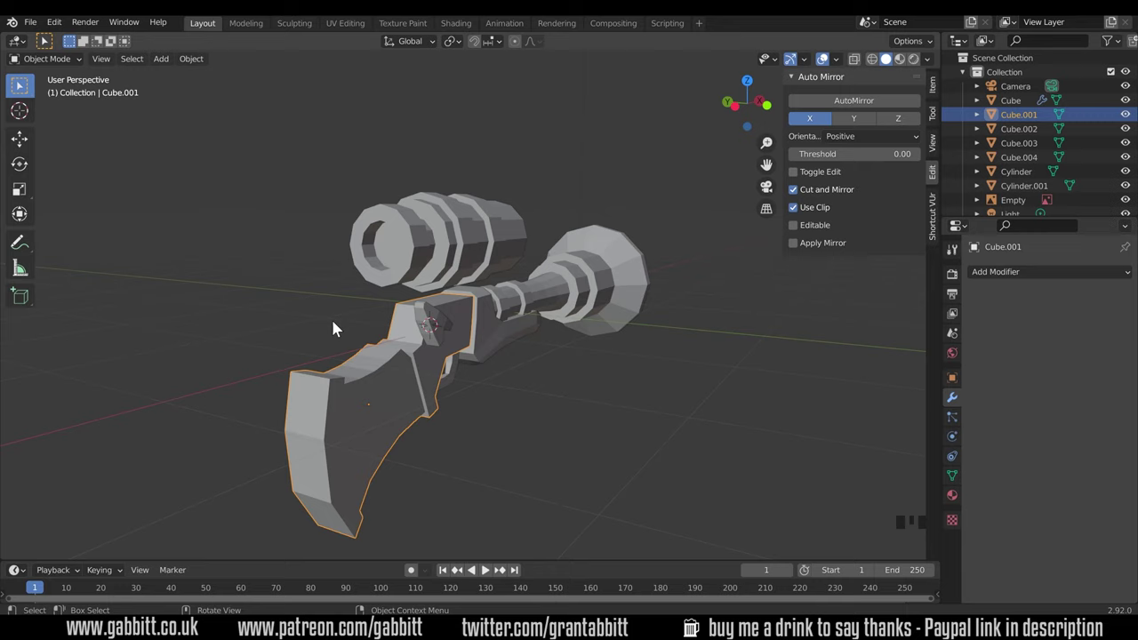
click(853, 121)
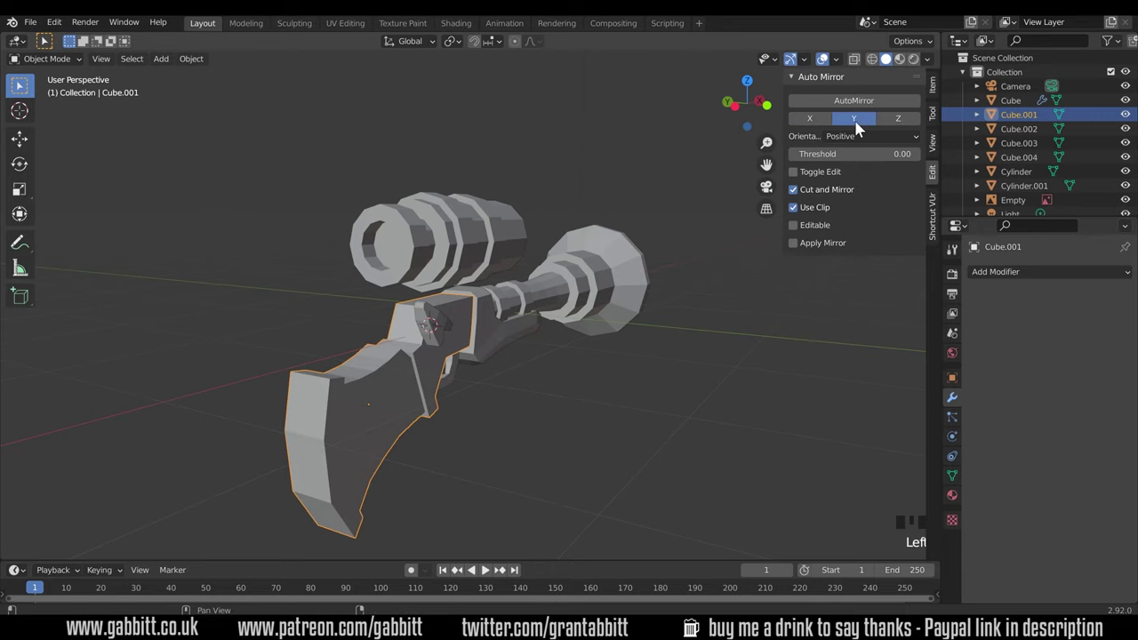
middle_drag(671, 212, 489, 248)
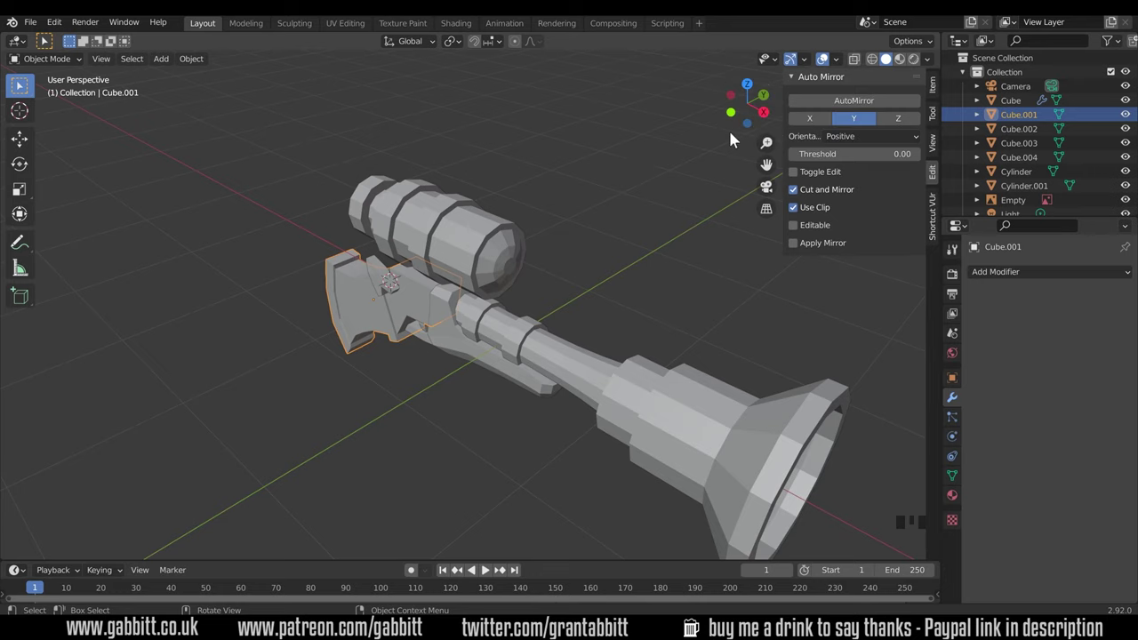
click(851, 137)
click(847, 161)
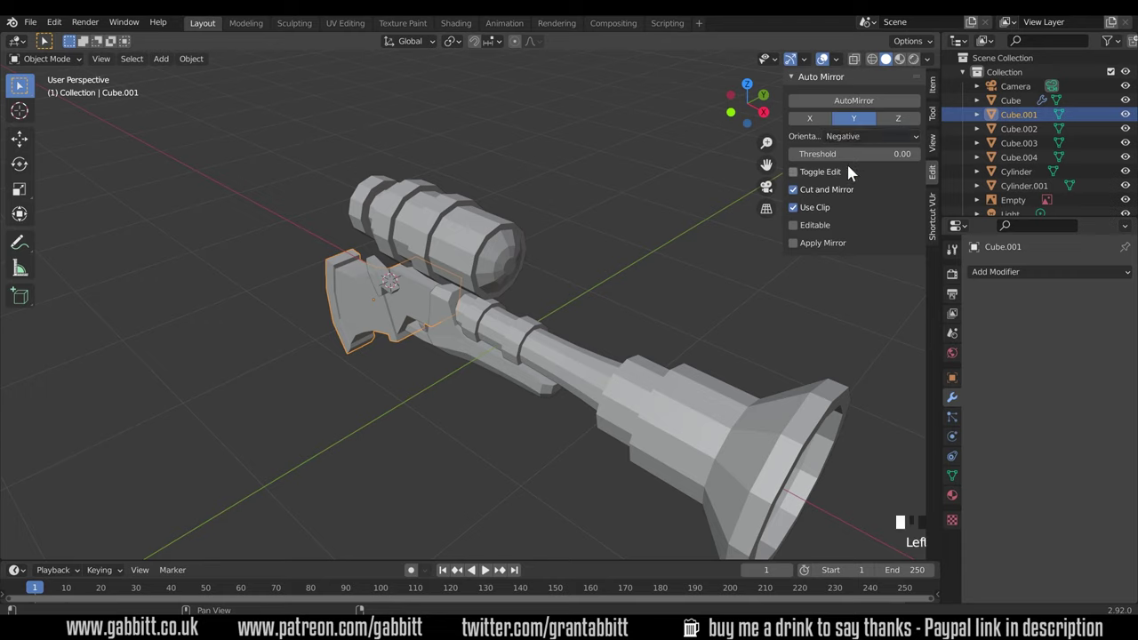
drag(722, 121, 702, 222)
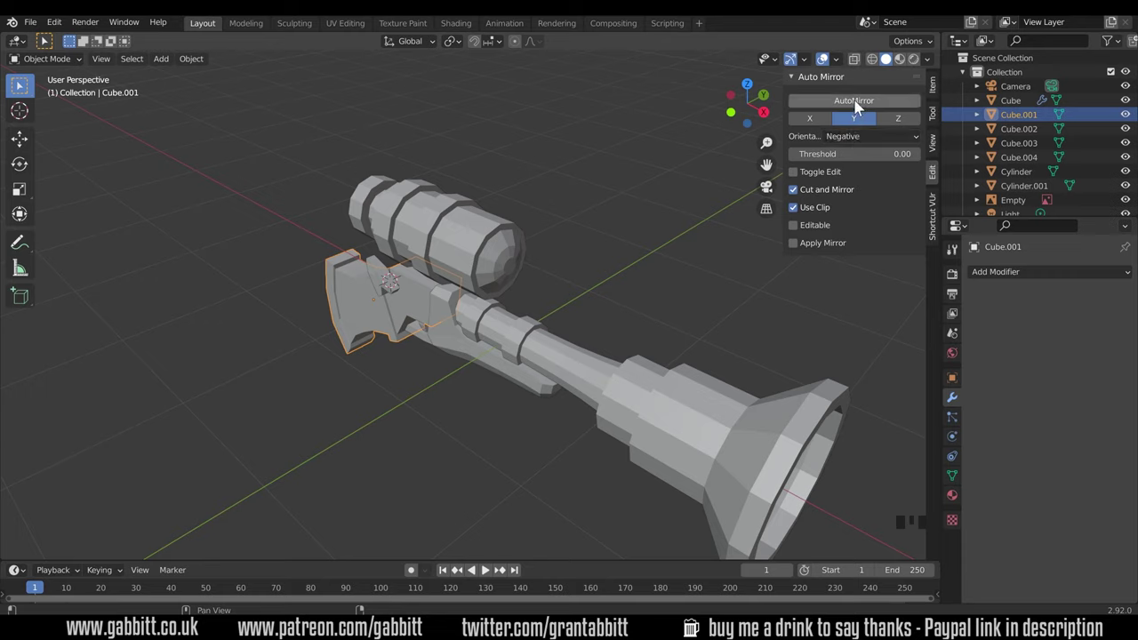
click(854, 102)
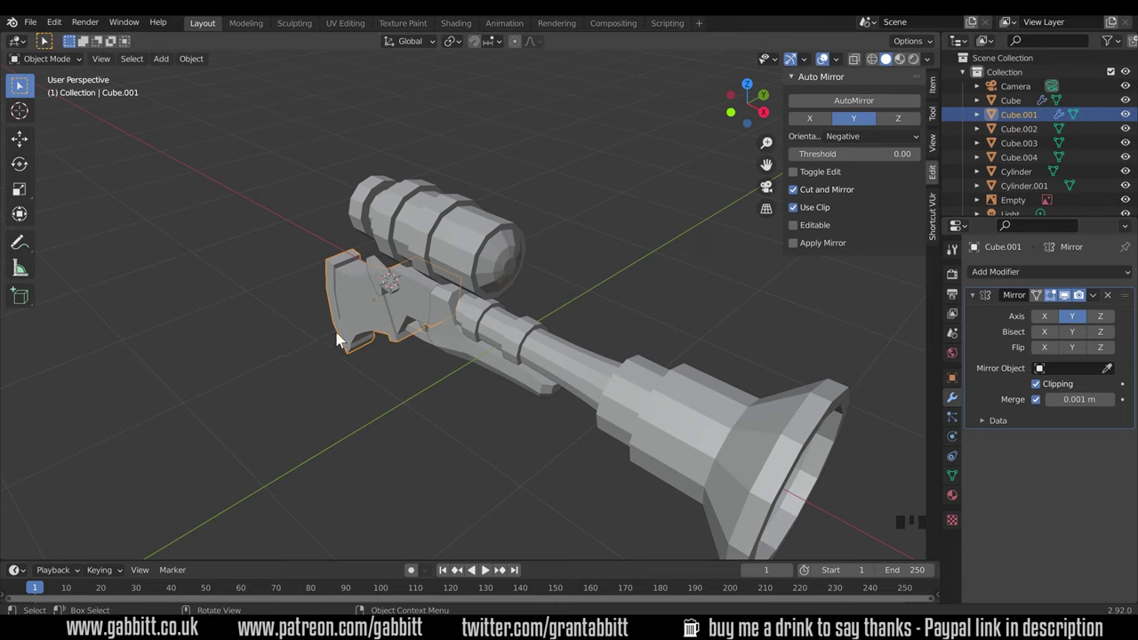
middle_drag(336, 338, 488, 333)
Step: In Edit Mode on the stock, edge-slide two of its edge loops
key(Tab)
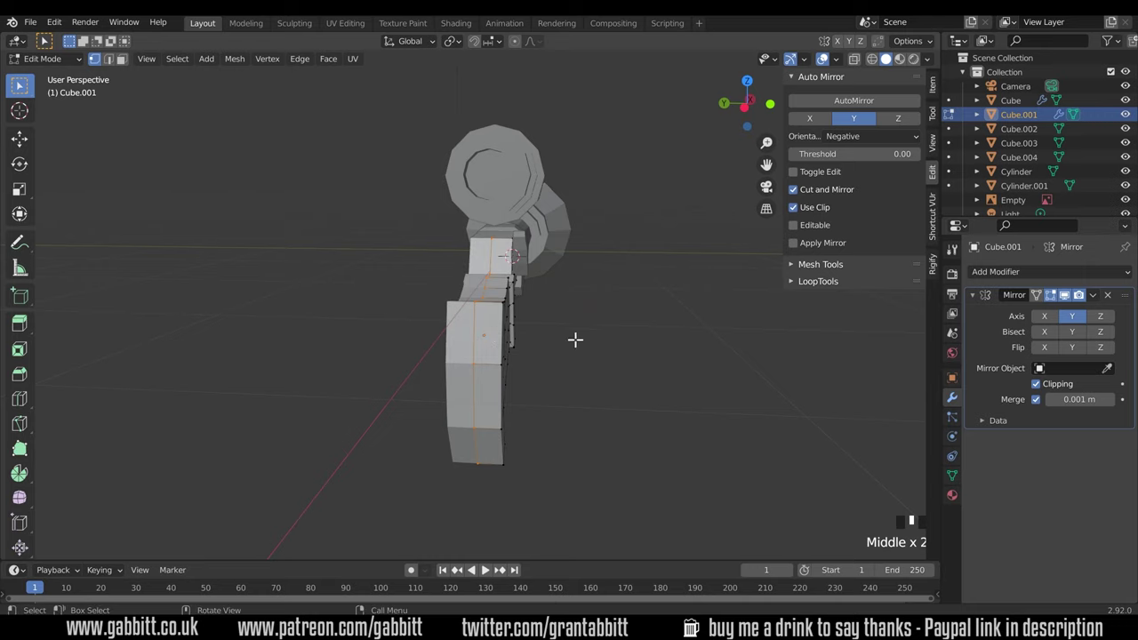
middle_drag(575, 340, 542, 368)
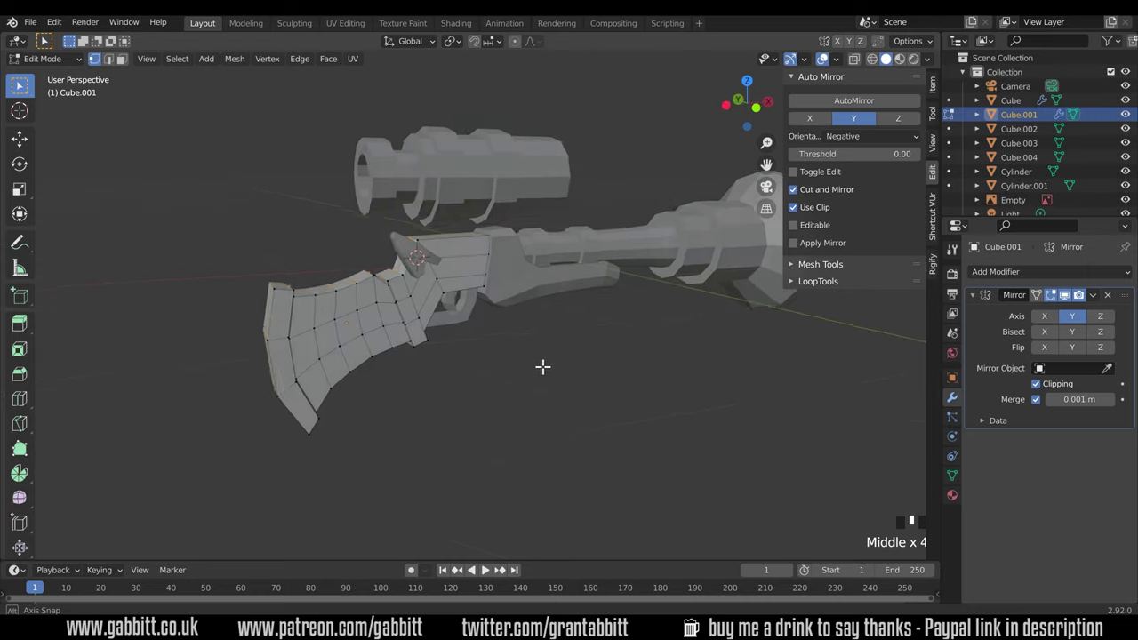
scroll(602, 399, up, 2)
middle_drag(602, 399, 581, 282)
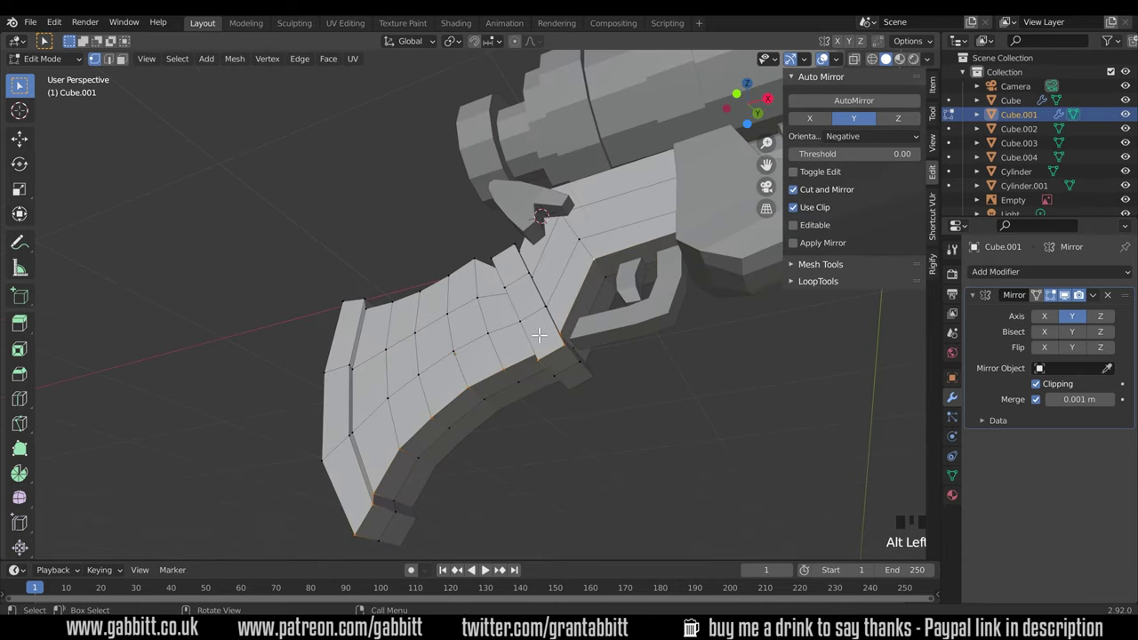
key(g)
key(g)
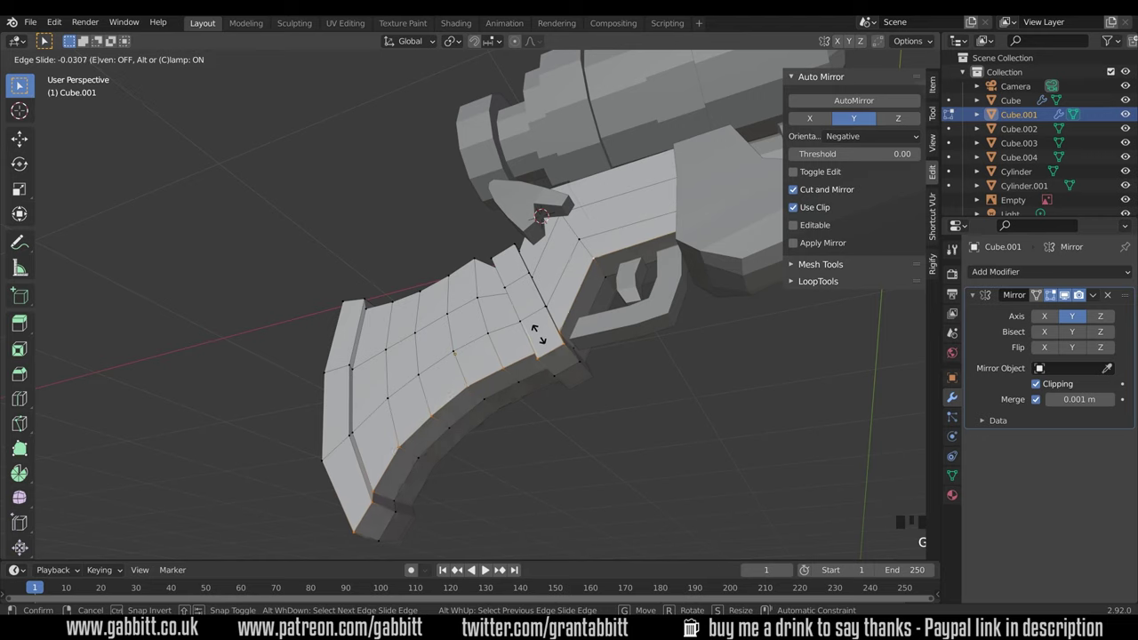
click(535, 330)
middle_drag(570, 330, 536, 338)
key(g)
key(g)
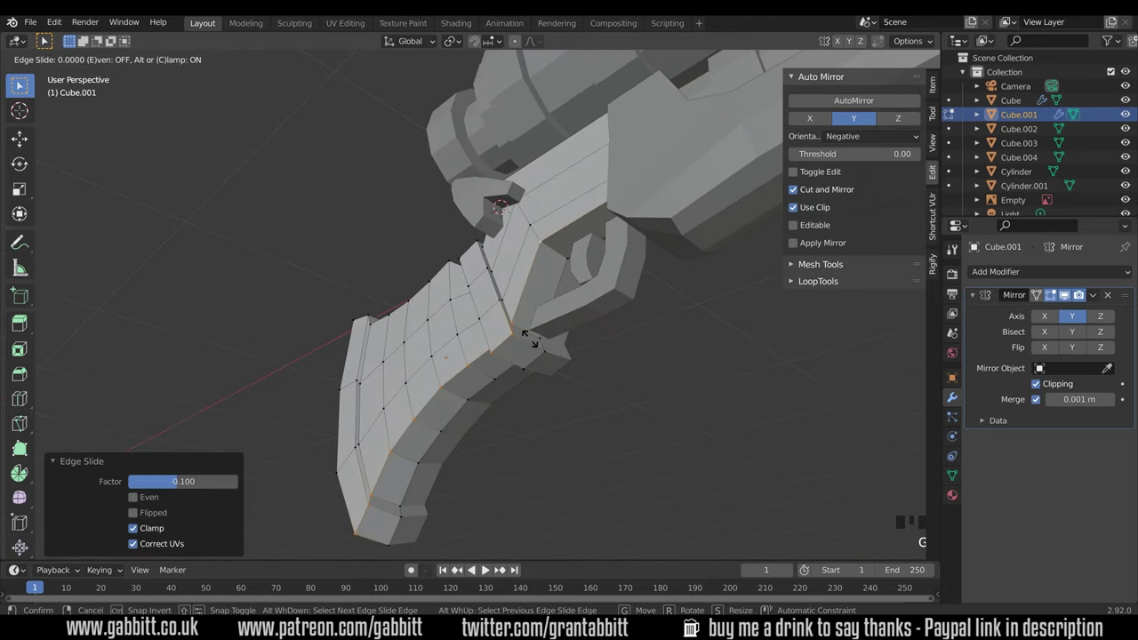
click(534, 332)
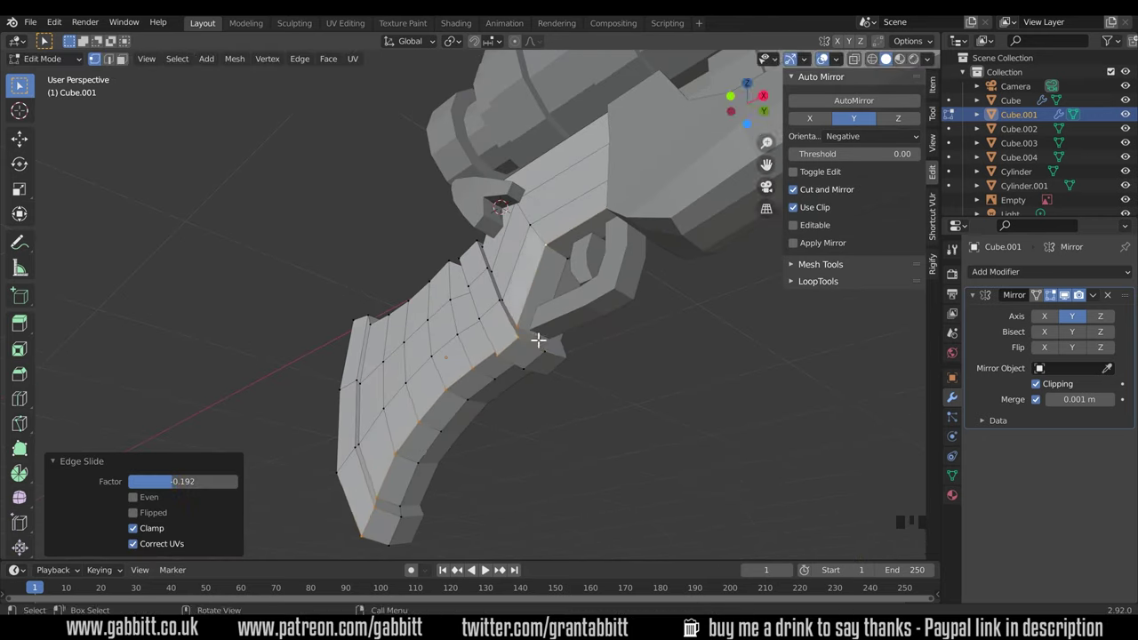
Step: Edge-slide two more loops along the stock's faces
middle_drag(533, 332, 666, 395)
key(g)
key(g)
click(477, 351)
key(g)
key(g)
click(490, 376)
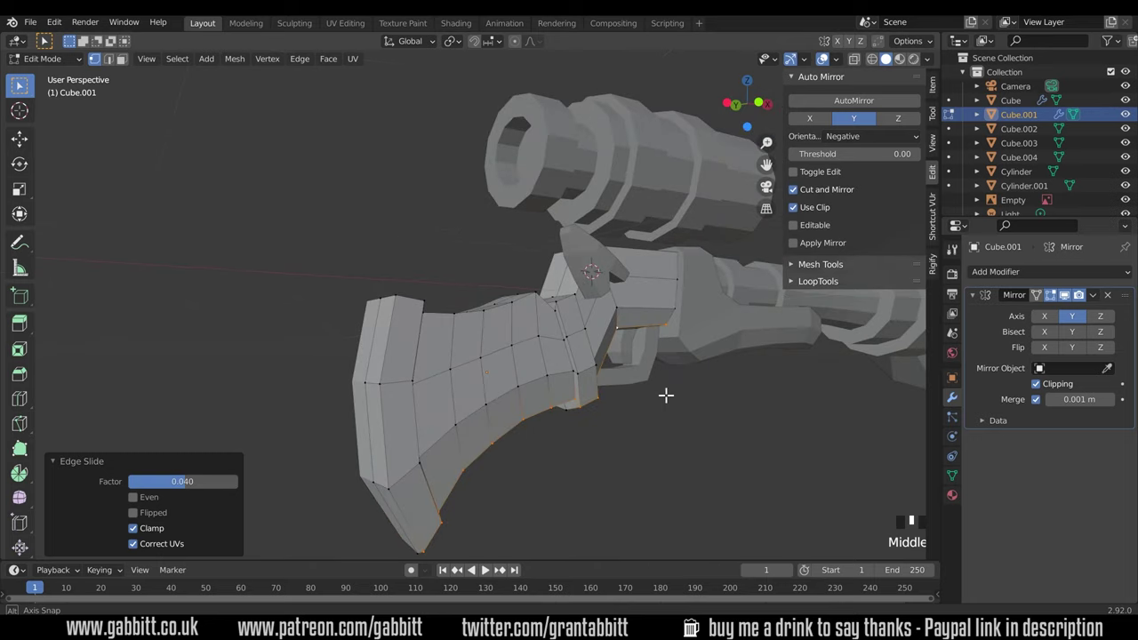
Step: Slide the stock's top edge loop, then select and frame the trigger guard Cube.002
alt+click(497, 308)
middle_drag(496, 309, 602, 408)
key(g)
key(g)
click(575, 327)
key(g)
key(g)
key(Tab)
click(460, 269)
key(KP_Decimal)
Step: In front view, move a trigger guard vertex 0.017847 m on X and −0.015101 m on Z
scroll(515, 369, down, 3)
middle_drag(500, 374, 544, 365)
key(Tab)
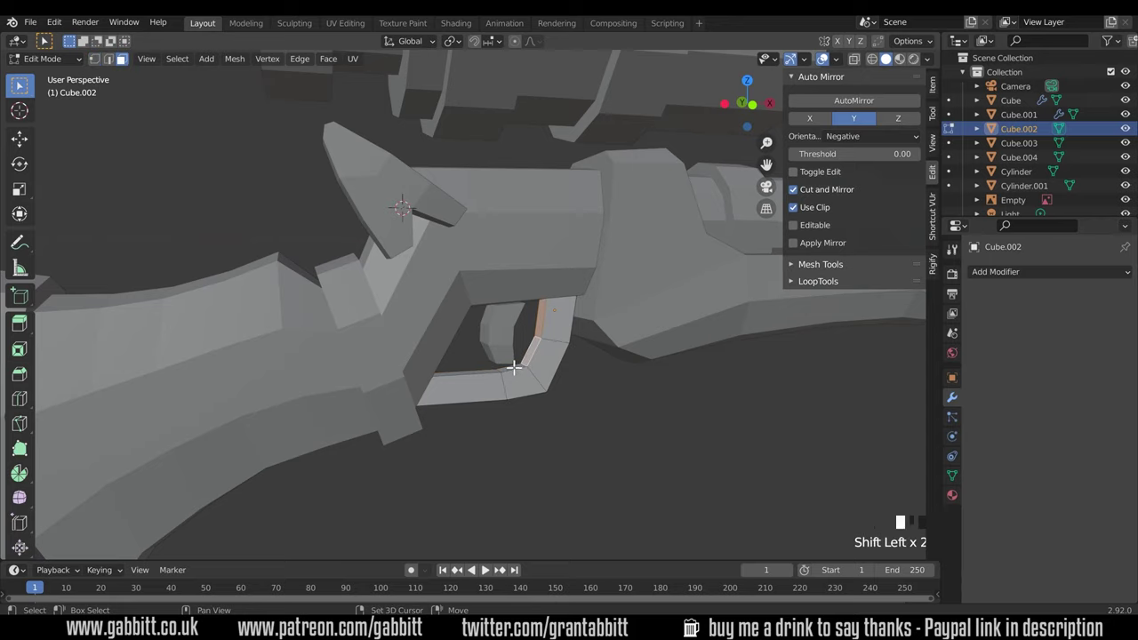
middle_drag(493, 370, 493, 354)
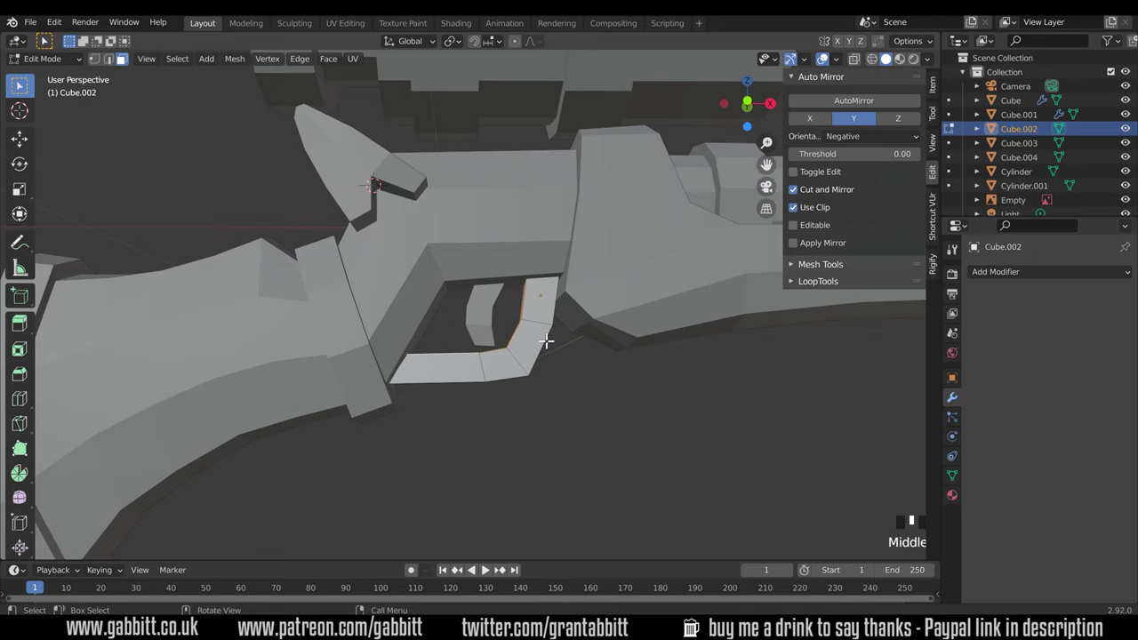
key(KP_1)
key(g)
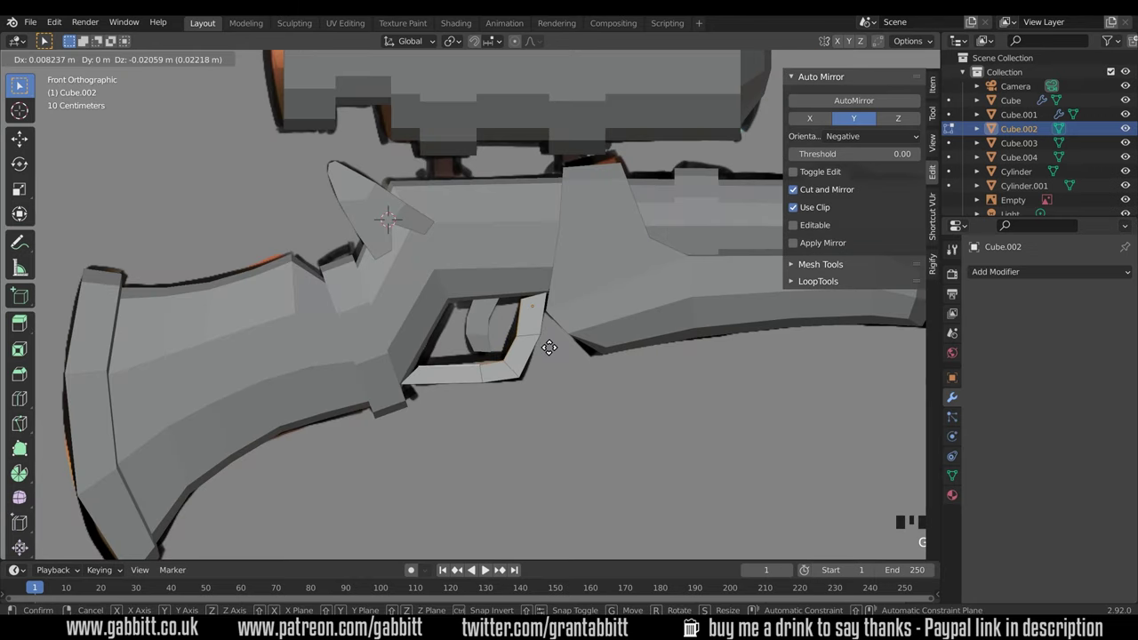
click(552, 346)
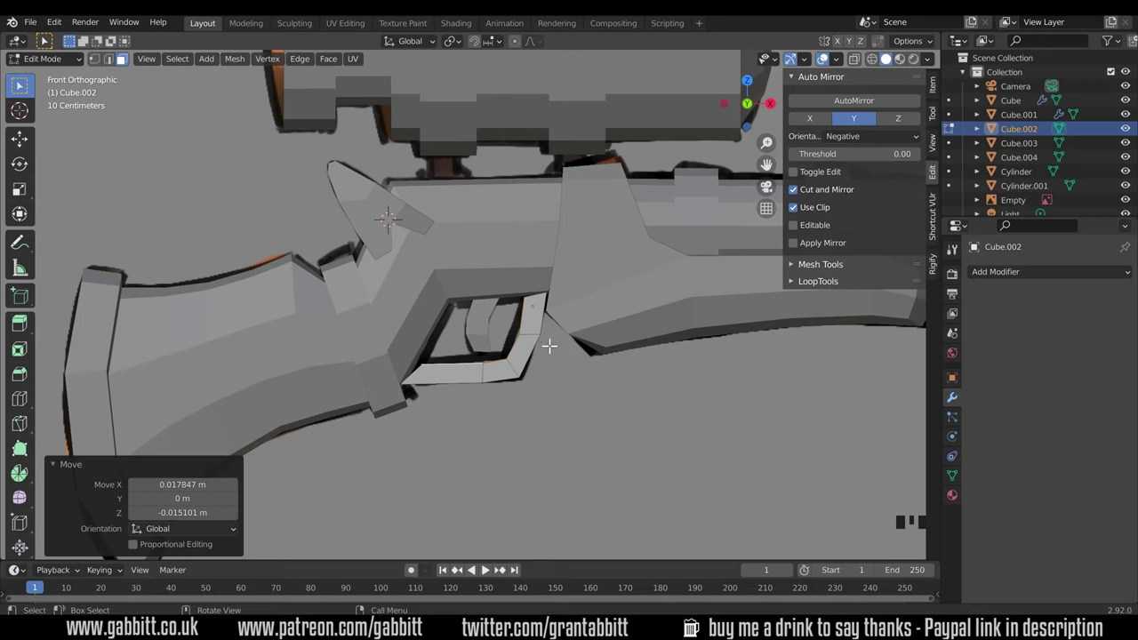
Step: Turn on X-ray and place a trigger guard vertex on the reference's guard outline
click(854, 60)
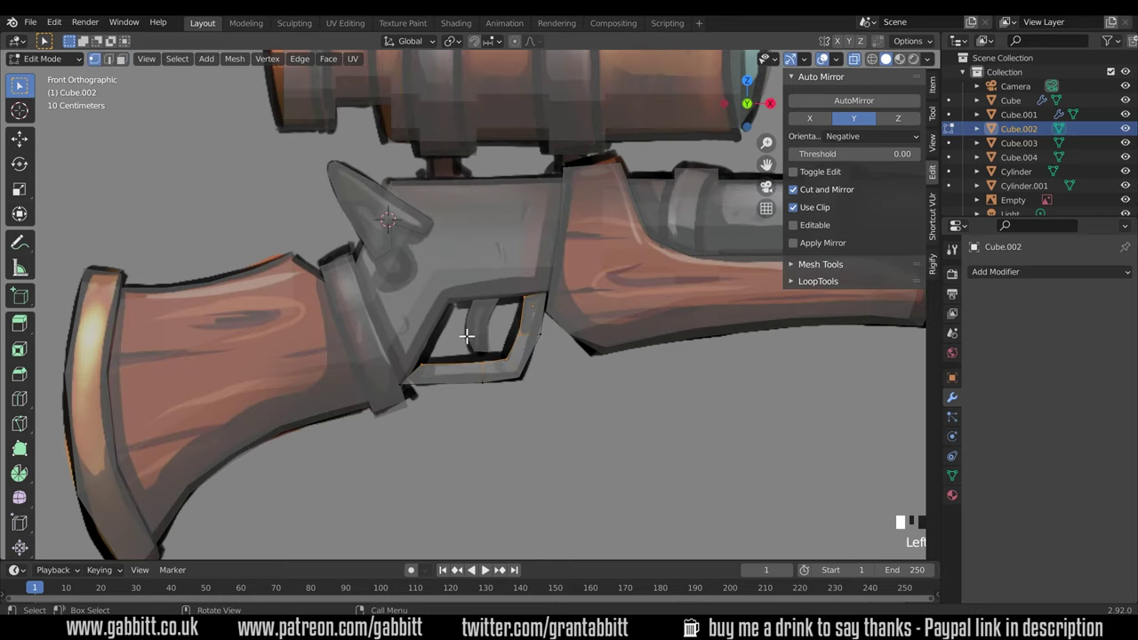
key(g)
key(g)
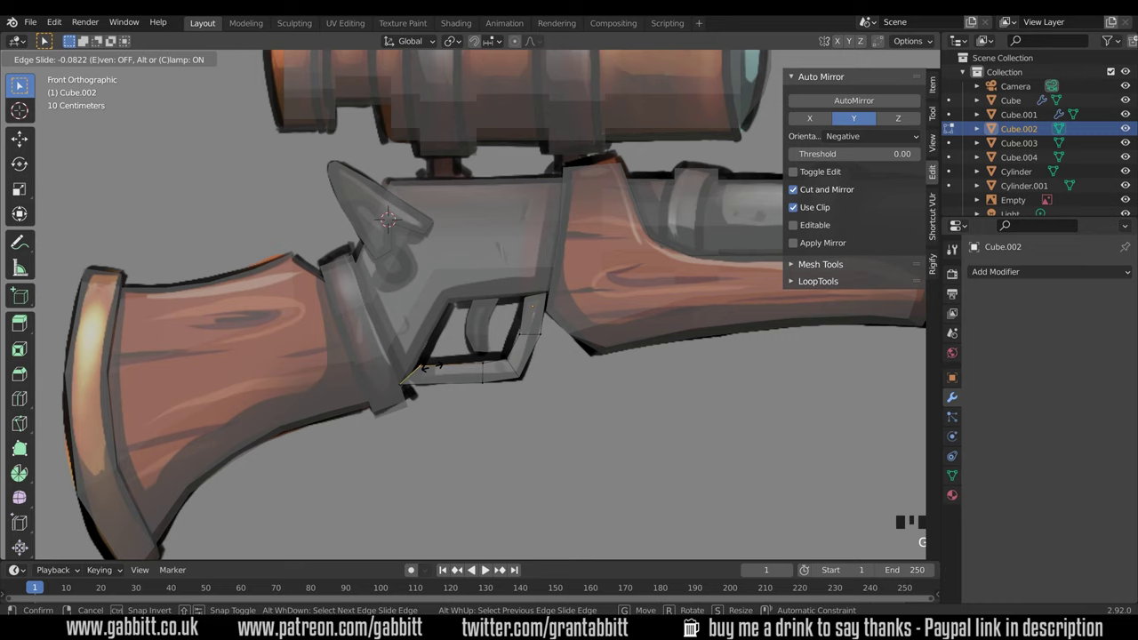
right_click(417, 362)
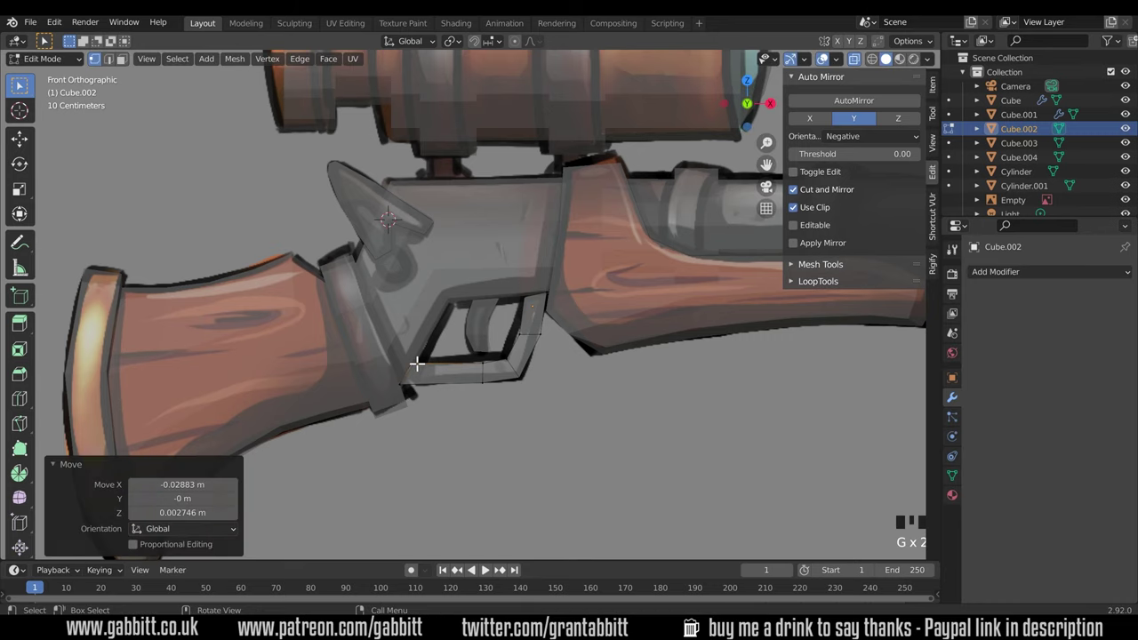
key(g)
click(534, 304)
Step: Move two of the guard's edge loops to follow the reference outline
alt+click(530, 335)
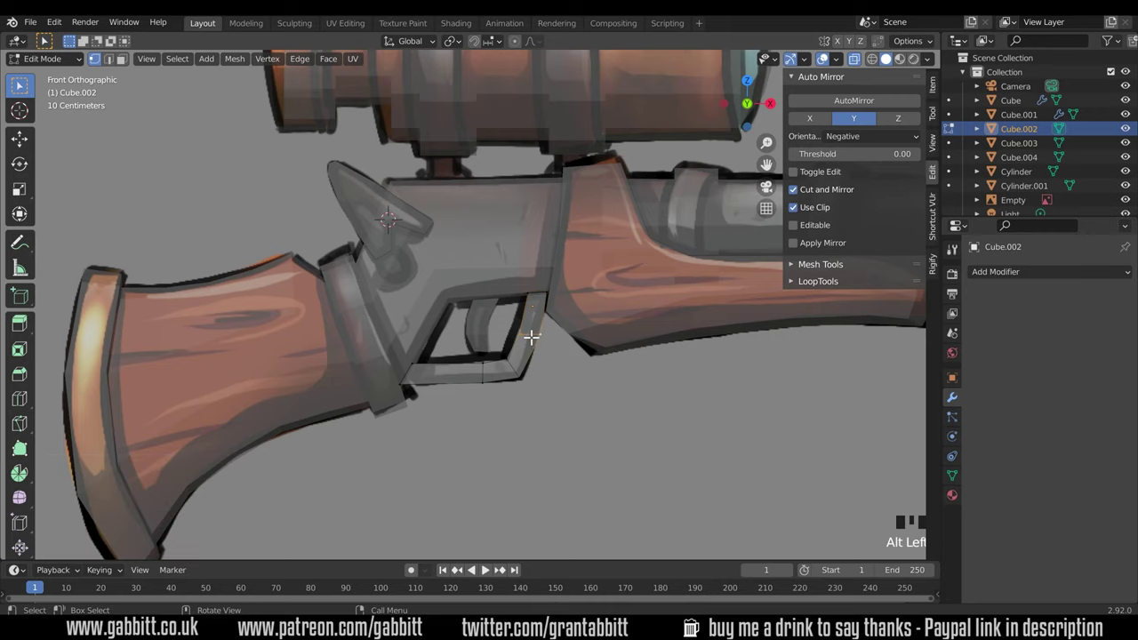
key(g)
click(535, 322)
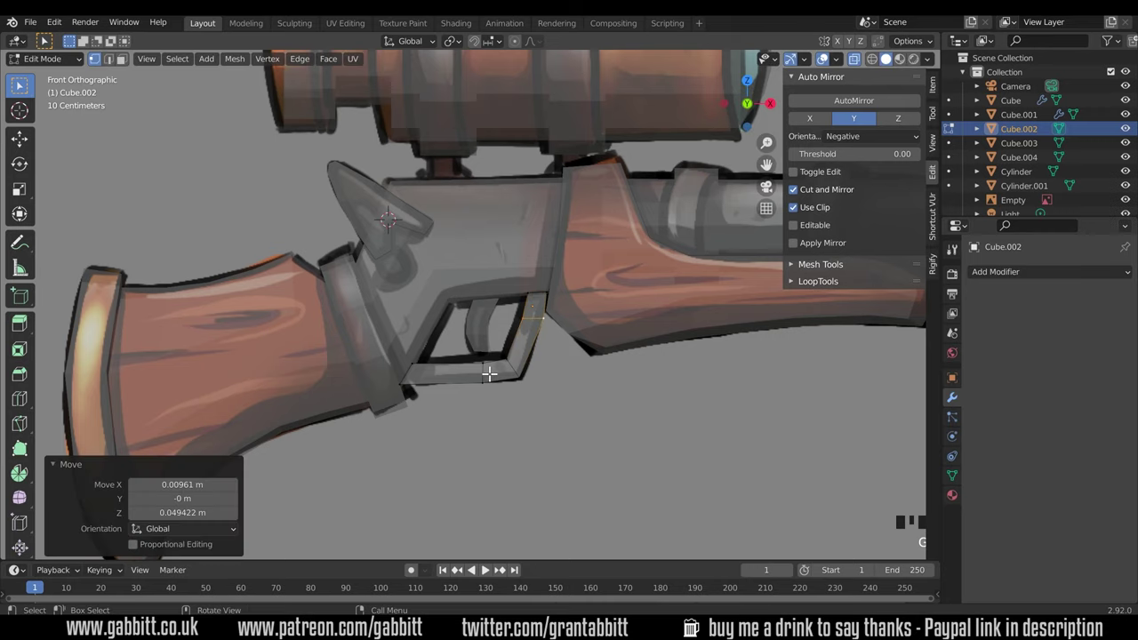
alt+click(486, 374)
key(g)
click(453, 373)
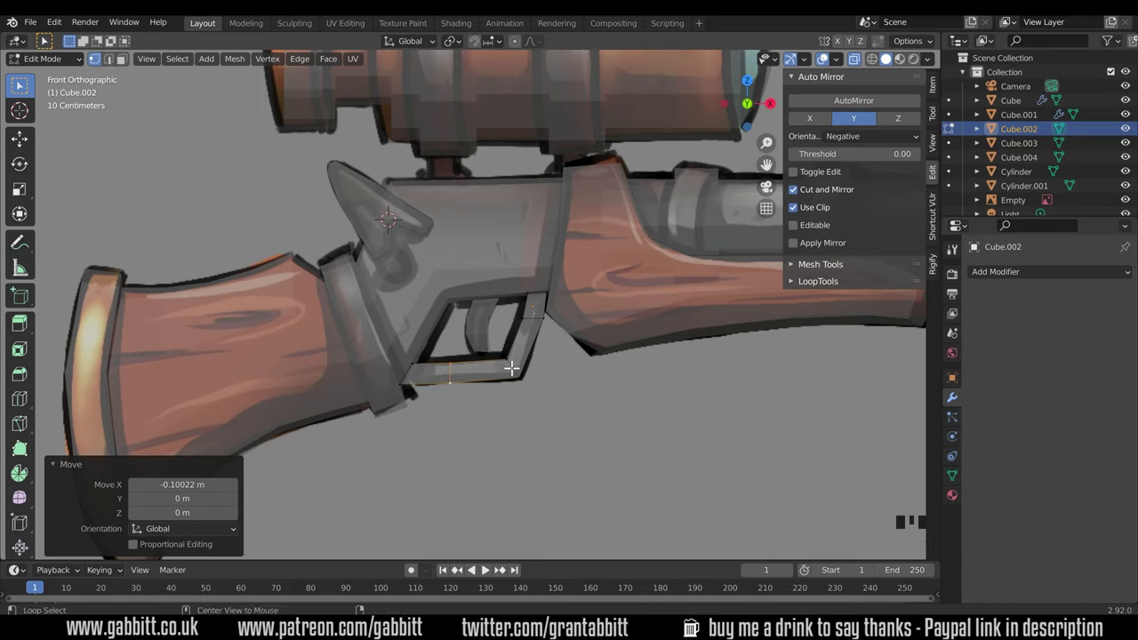
Step: Bevel the guard's front lower corner into a rounded curve
alt+click(512, 367)
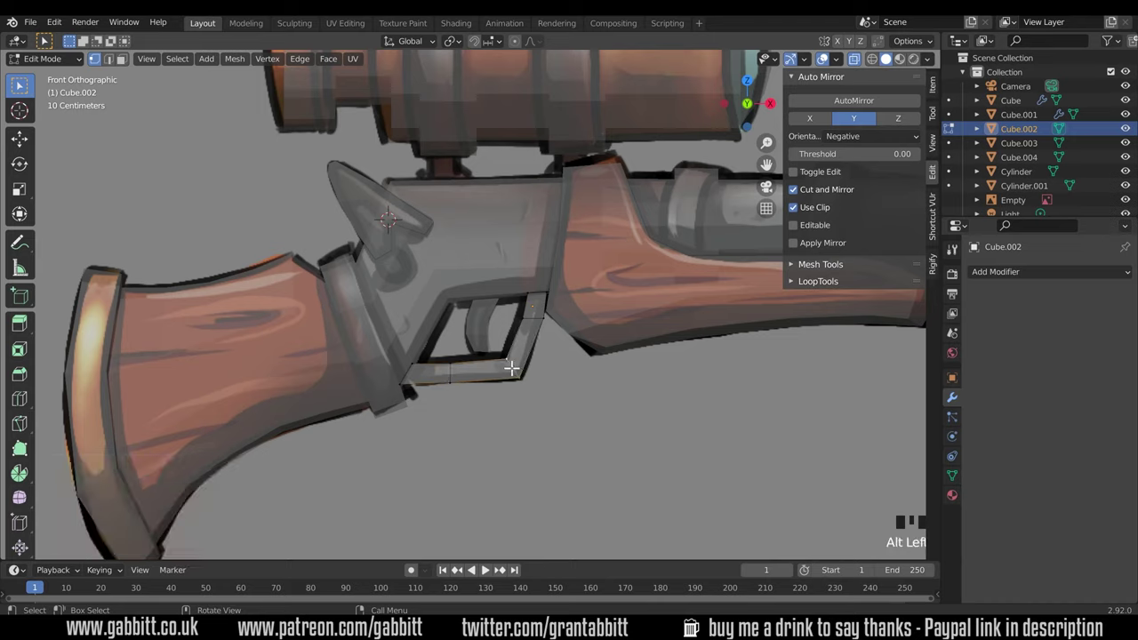
key(ctrl+b)
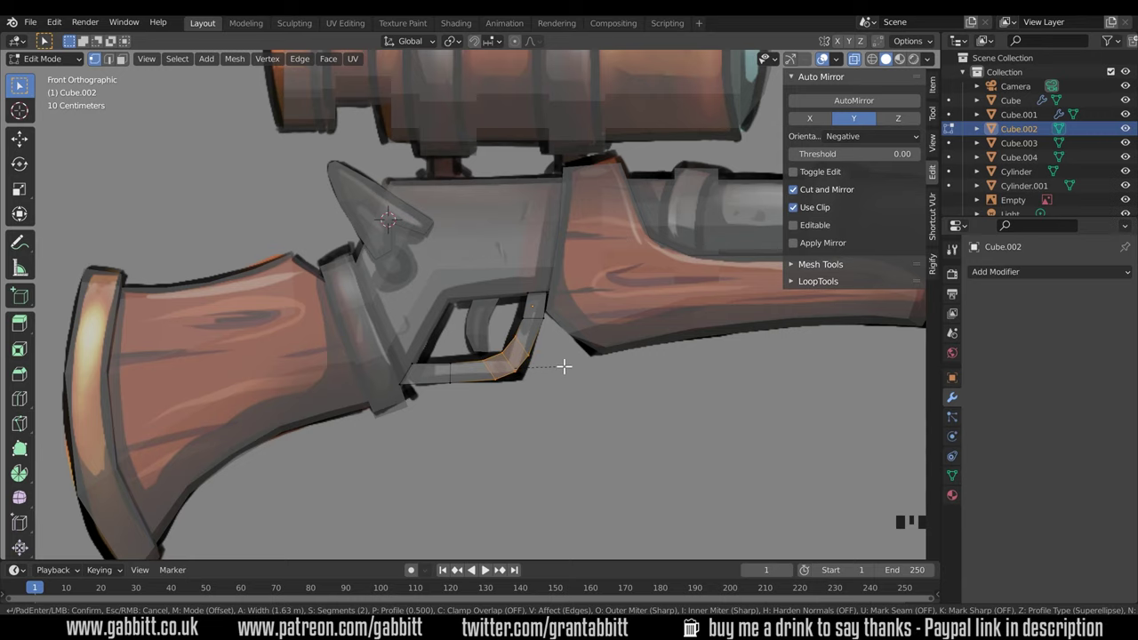
click(562, 366)
middle_drag(563, 366, 478, 323)
key(Tab)
scroll(530, 374, down, 3)
Step: Reposition the vertices at the guard's bend in front orthographic view
key(Tab)
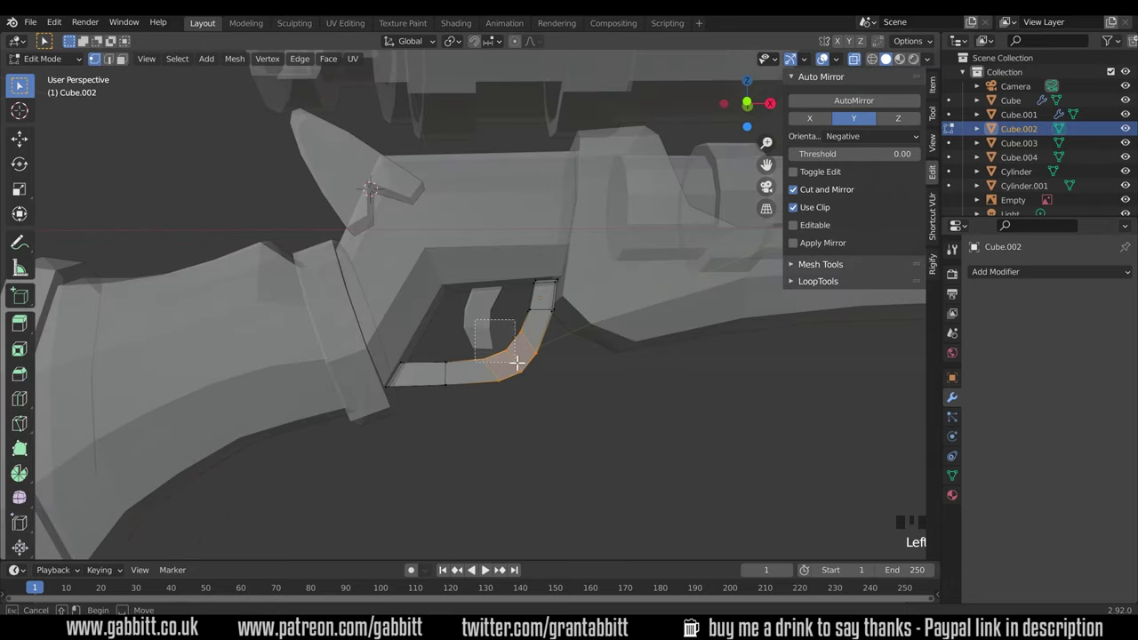
drag(526, 365, 526, 365)
key(KP_1)
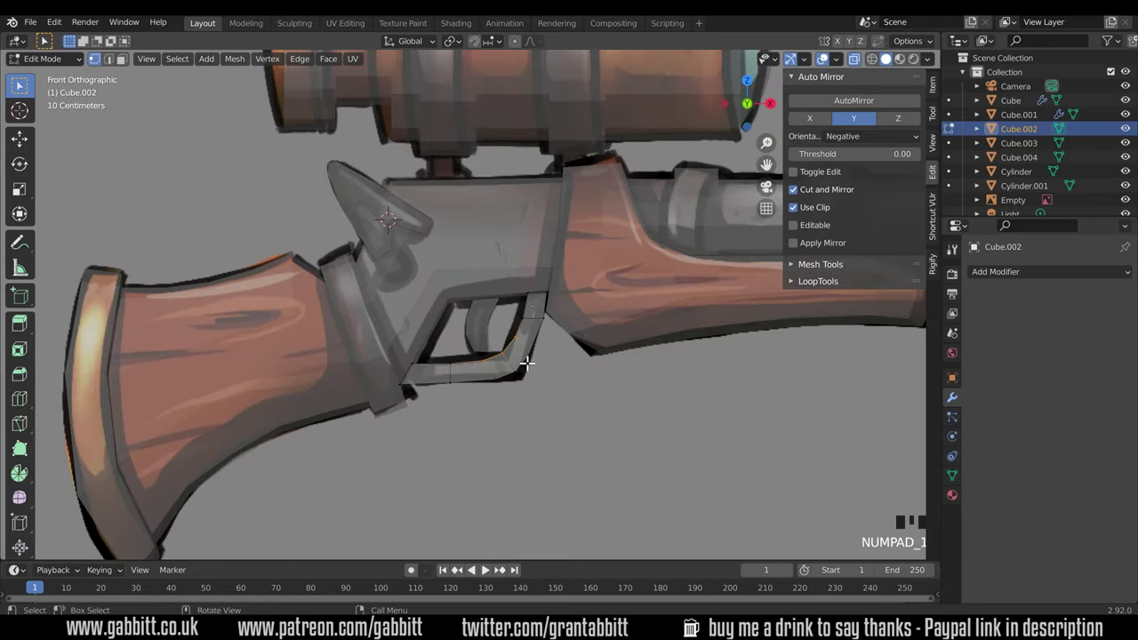
key(g)
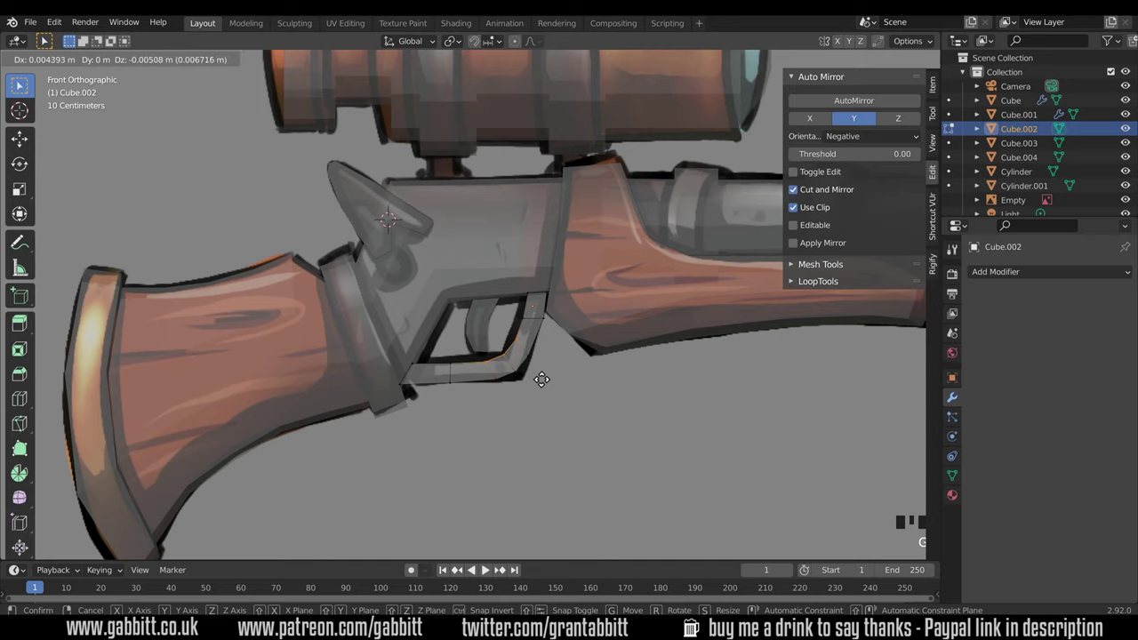
click(543, 380)
Step: Edge-slide another part of the bend to 0.186, ending in Object Mode
click(543, 362)
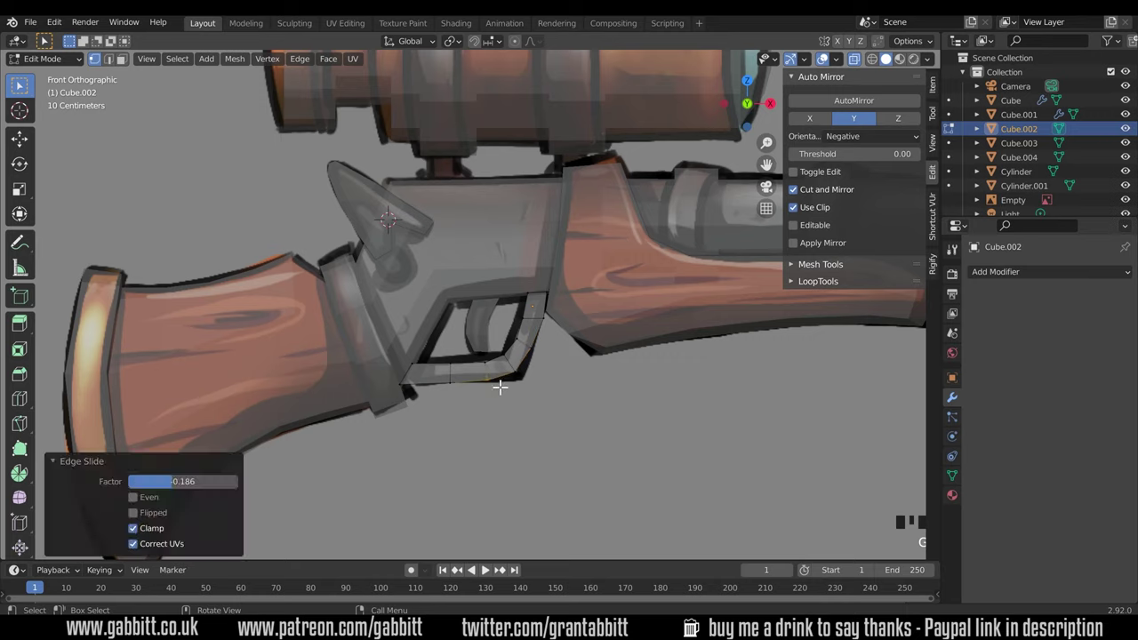
key(g)
key(g)
click(520, 377)
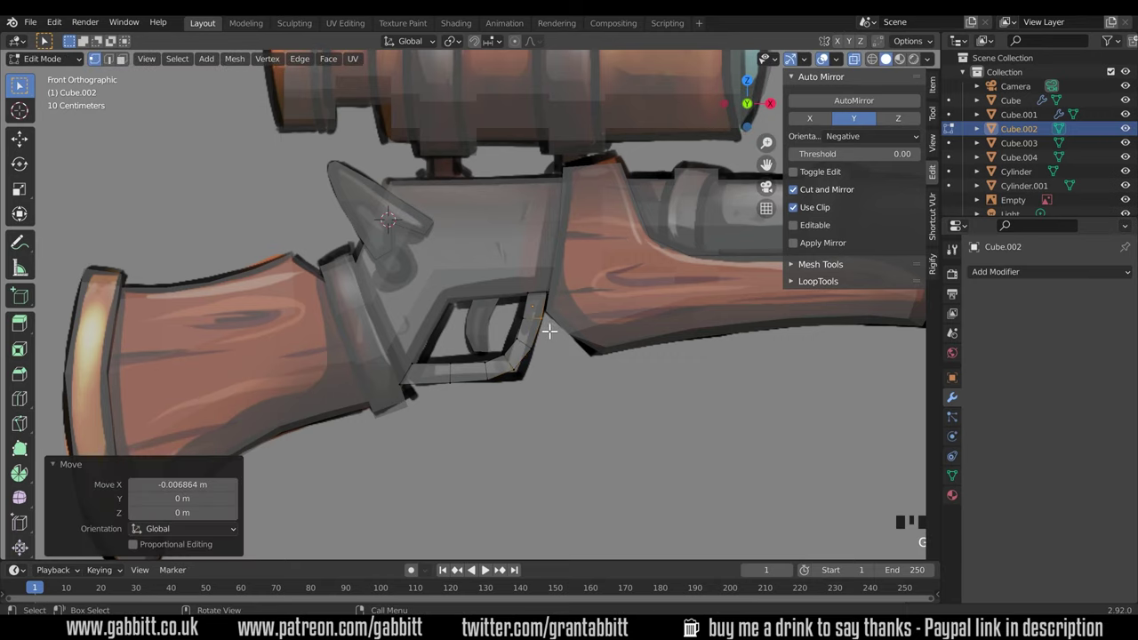
key(Tab)
middle_drag(460, 400, 465, 348)
key(Tab)
scroll(528, 347, up, 2)
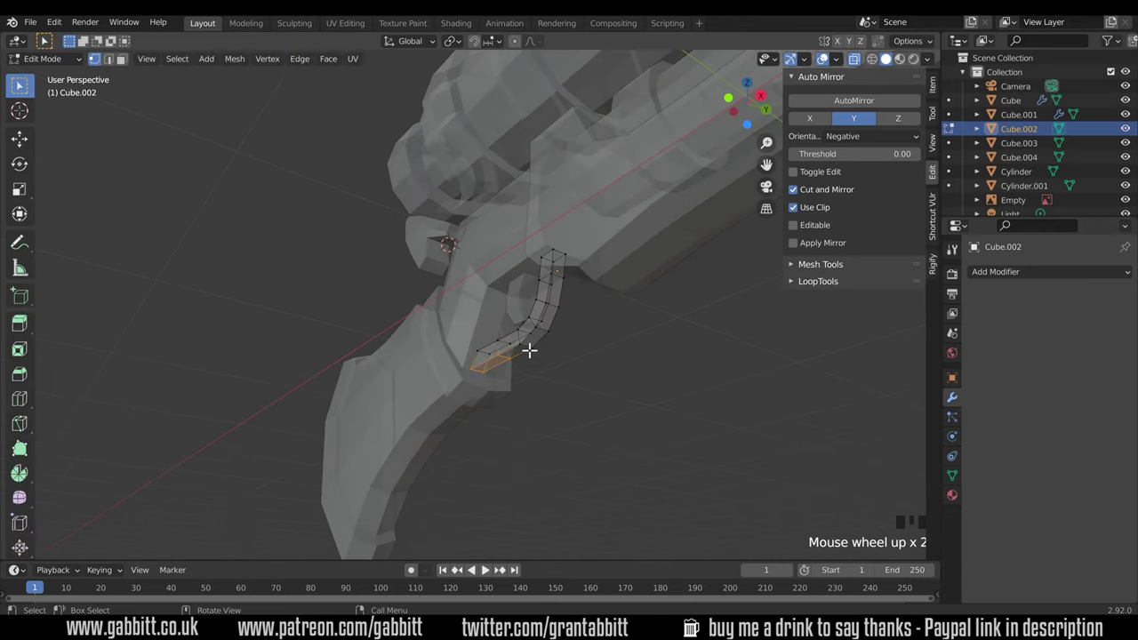
key(Tab)
Step: Stretch the trigger guard along Y by 1.389
key(g)
right_click(576, 351)
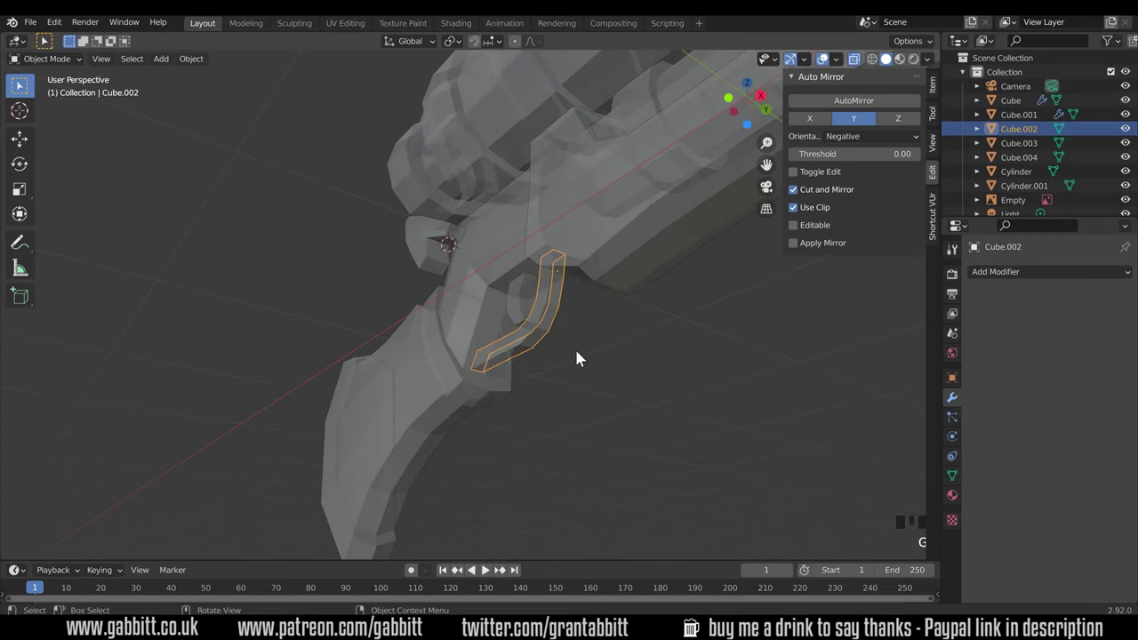
key(s)
key(y)
click(628, 352)
middle_drag(628, 352, 550, 333)
Step: Select the small ring piece Cube.003 and narrow it along Y
key(Tab)
click(547, 331)
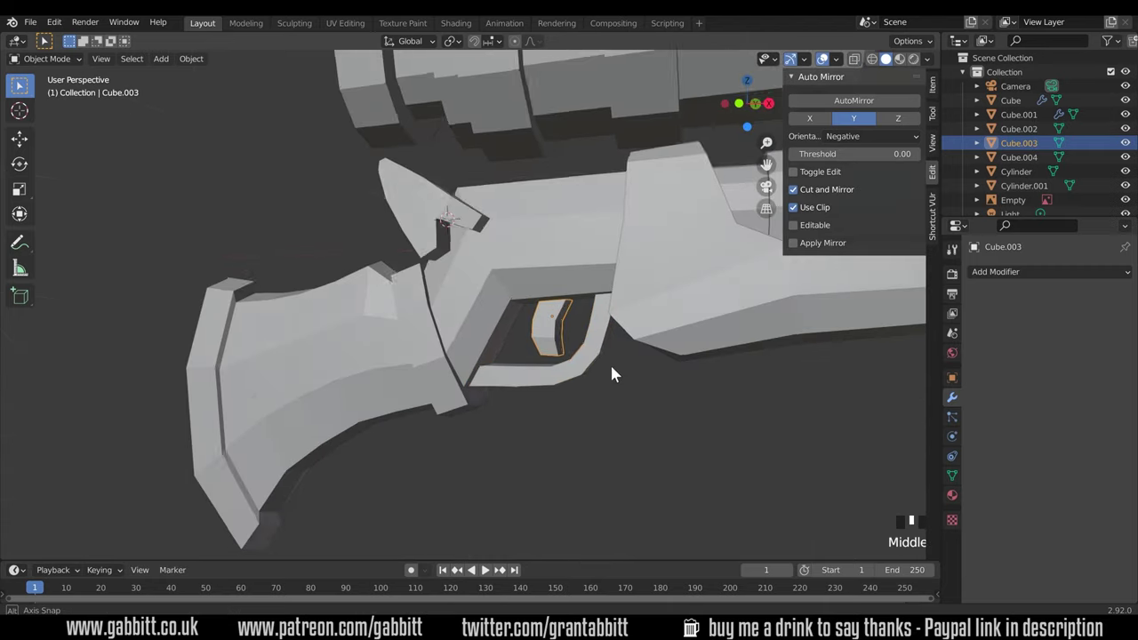
middle_drag(610, 363, 717, 318)
key(s)
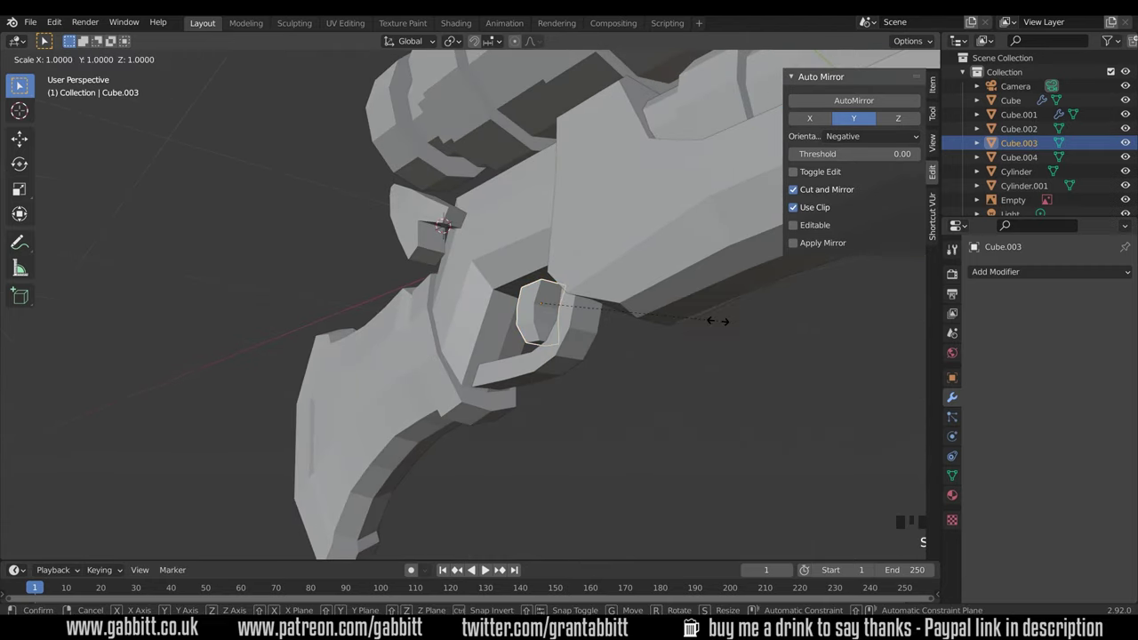
key(y)
click(652, 333)
middle_drag(651, 333, 803, 389)
Step: Select the flint block Cube.004 and start a loop cut in Edit Mode
key(Tab)
scroll(645, 374, down, 4)
scroll(570, 402, up, 4)
middle_drag(570, 402, 570, 297)
key(Tab)
click(518, 338)
key(Tab)
key(ctrl+r)
Step: Add a centred loop cut to flint block Cube.004 and nudge the fin vertices
click(598, 258)
right_click(599, 258)
alt+middle_click(543, 307)
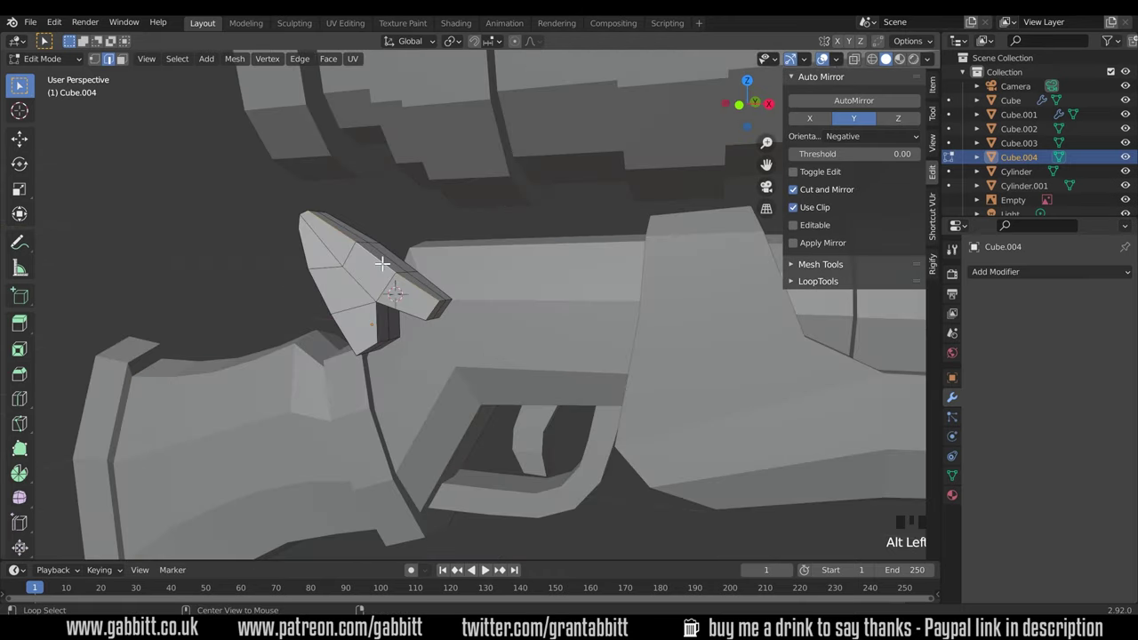
middle_drag(381, 263, 509, 344)
key(g)
click(358, 289)
Step: Edge-slide the flint's loops, including the one near the tip, to factor 0.114
key(g)
key(g)
click(576, 283)
key(g)
key(g)
click(504, 295)
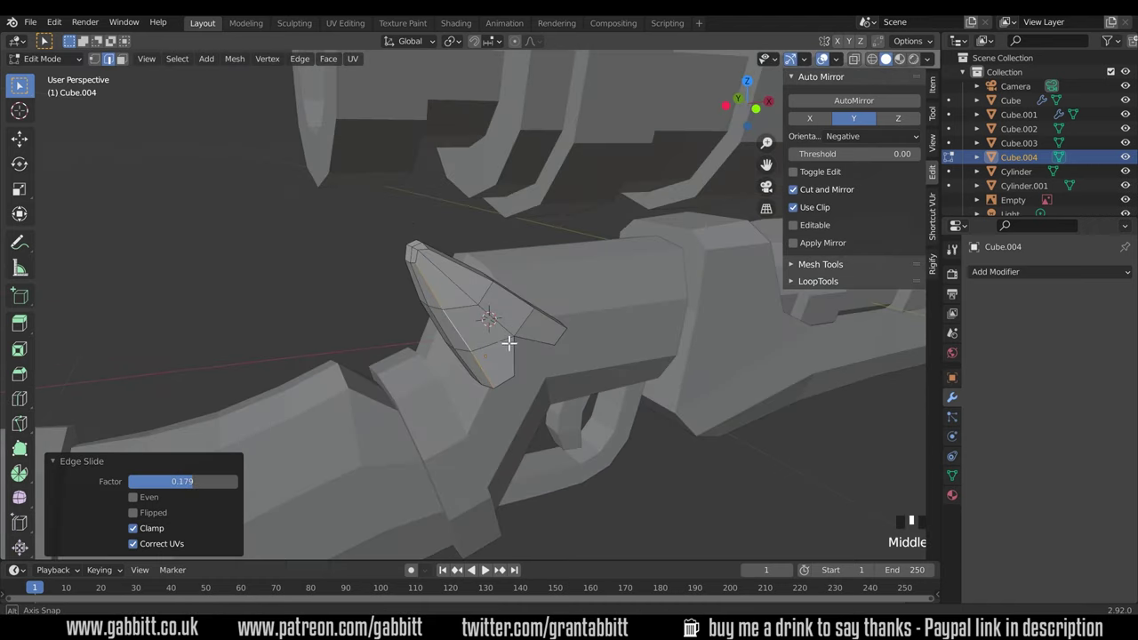
shift+click(416, 257)
key(g)
key(g)
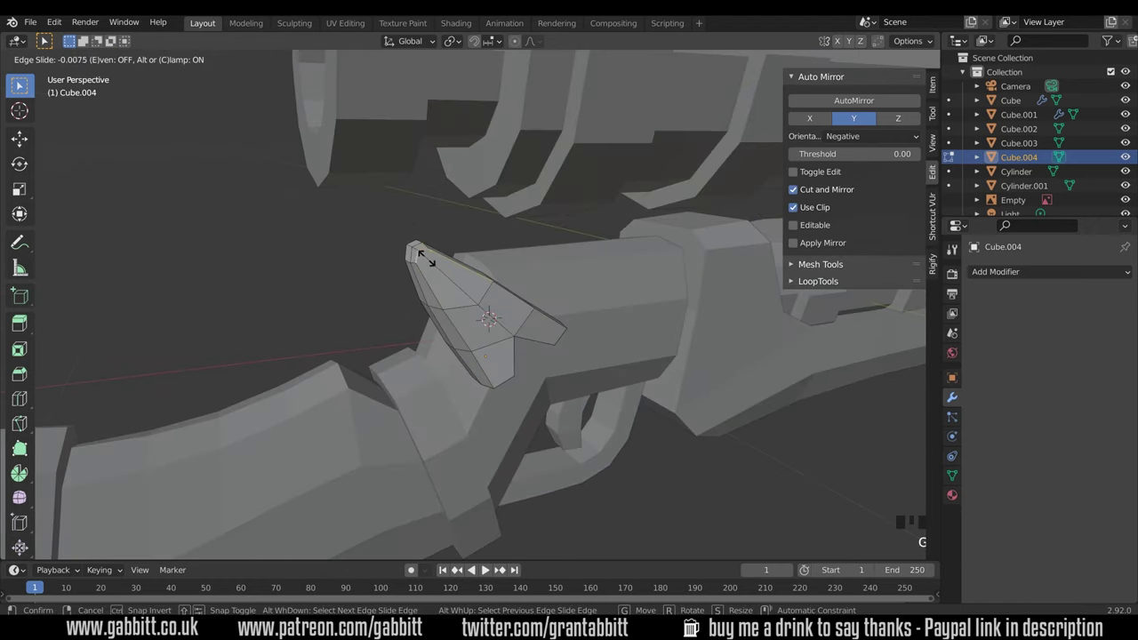
click(431, 260)
Step: Shape the fin to a point and raise a tip vertex 0.003647 m on Z
middle_drag(431, 260, 632, 231)
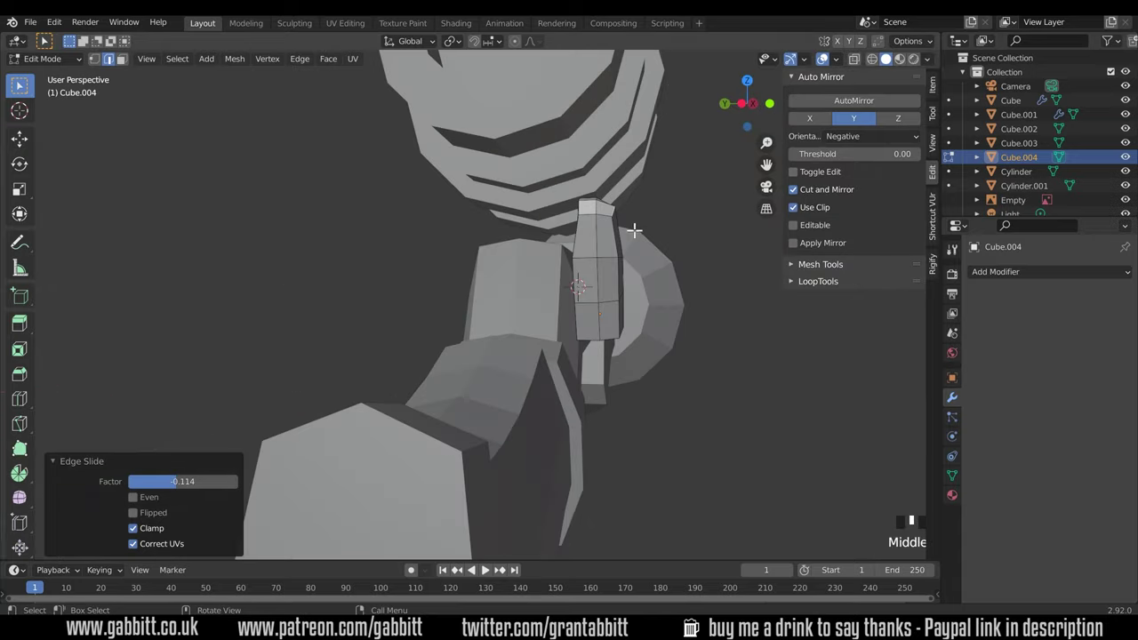
key(g)
click(653, 264)
alt+drag(652, 264, 469, 287)
middle_drag(469, 287, 478, 292)
key(g)
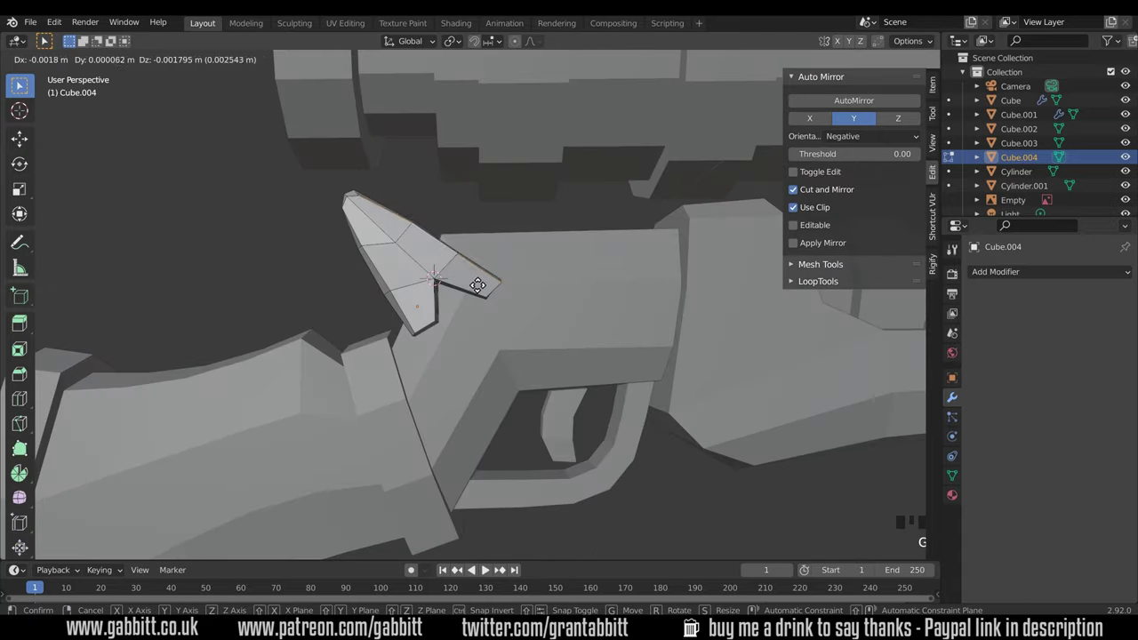
click(400, 211)
key(1)
key(g)
click(361, 195)
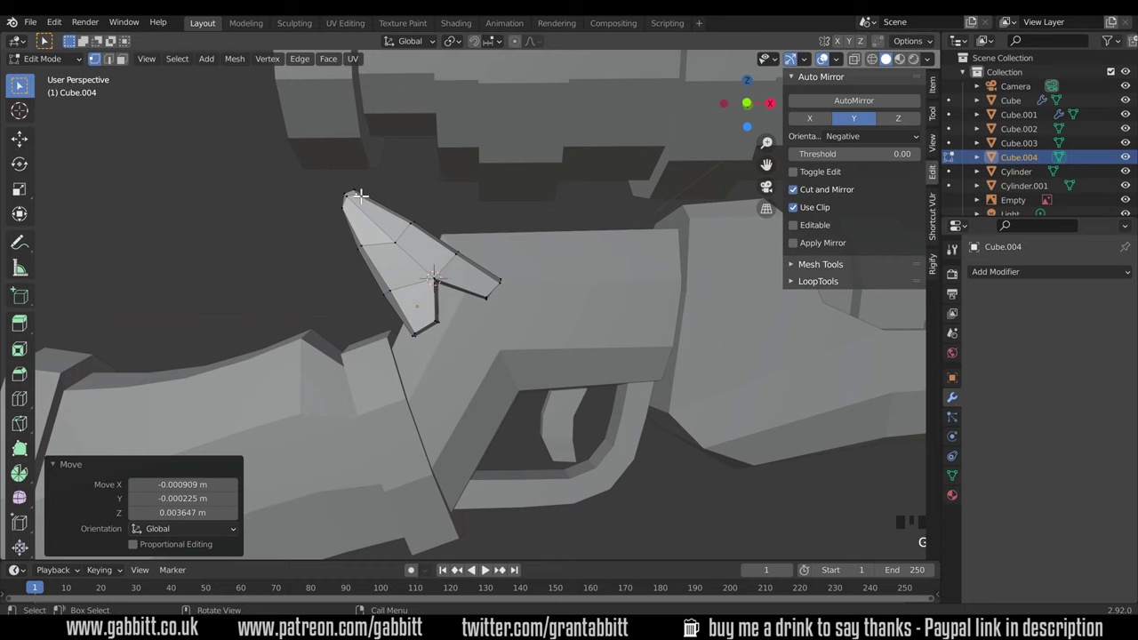
Step: Mirror the flint across Y with AutoMirror and return to Object Mode
click(868, 107)
middle_drag(555, 269, 375, 343)
key(Tab)
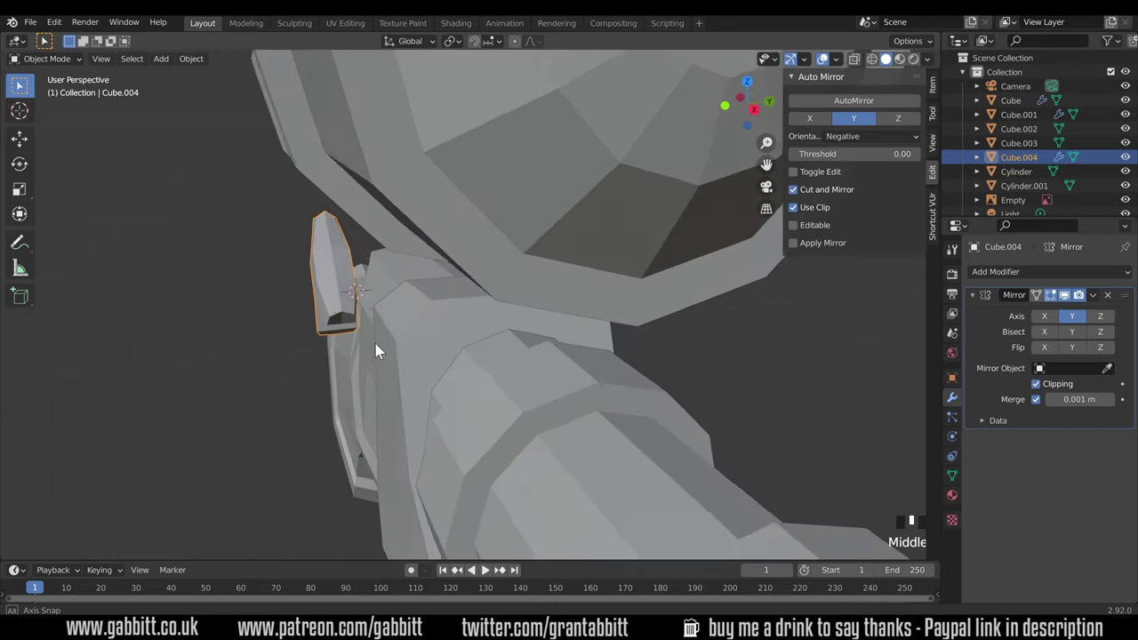
Step: Scale the flint to 0.891 along Y
key(s)
key(y)
click(447, 276)
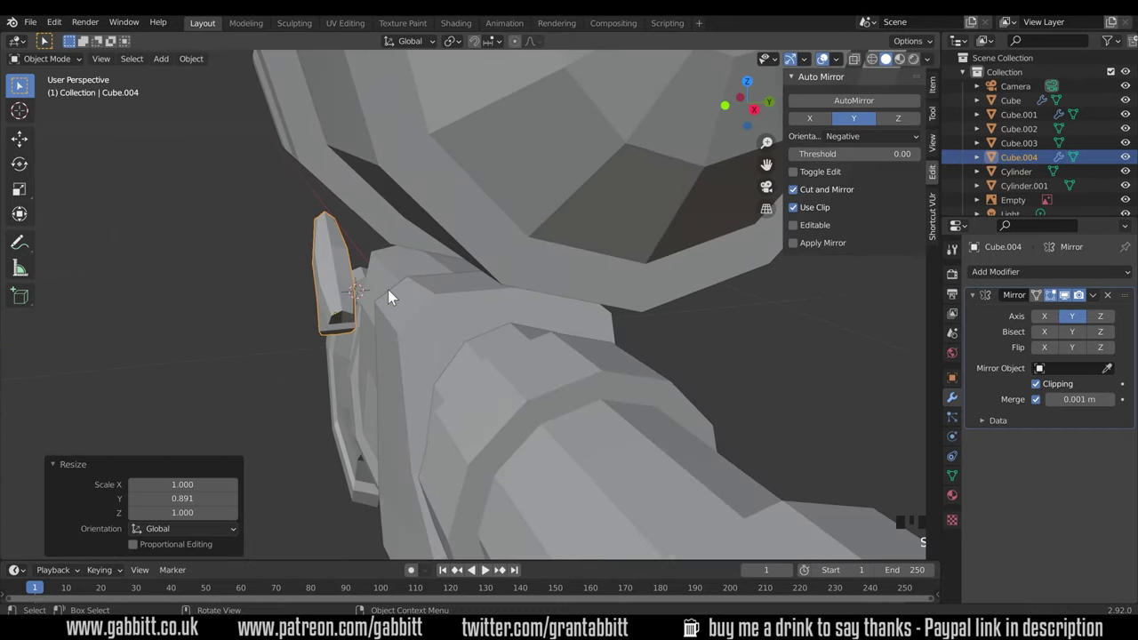
Step: Shift the flint 0.022547 m along Y and view the whole gun side-on
key(g)
key(y)
click(401, 286)
middle_drag(401, 285, 517, 288)
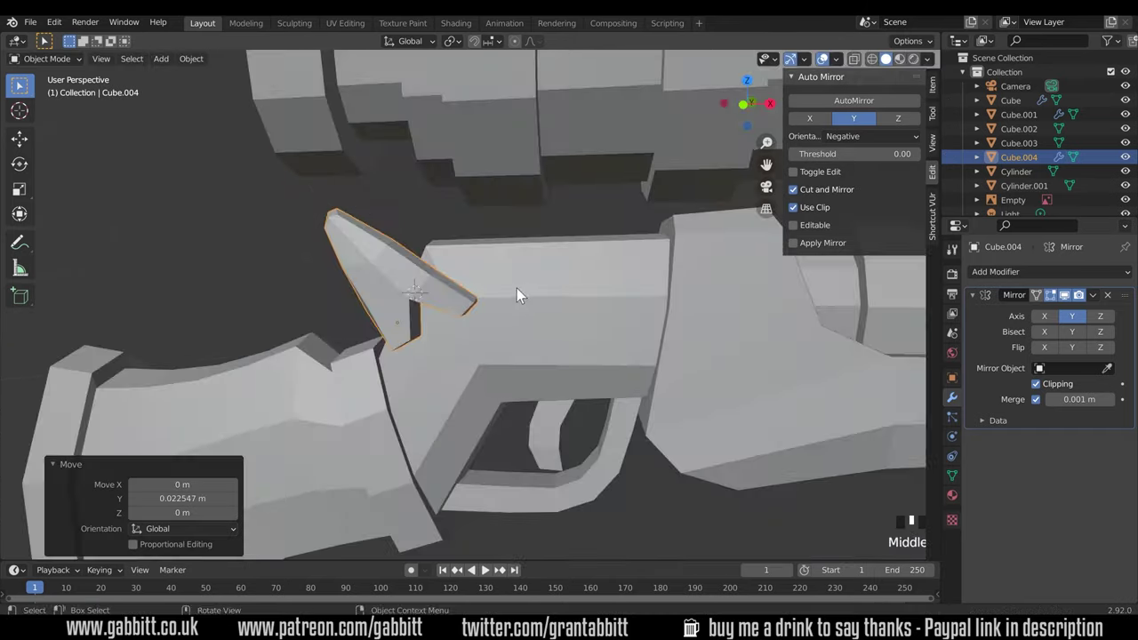
scroll(619, 251, down, 8)
scroll(537, 346, up, 3)
middle_drag(537, 346, 498, 307)
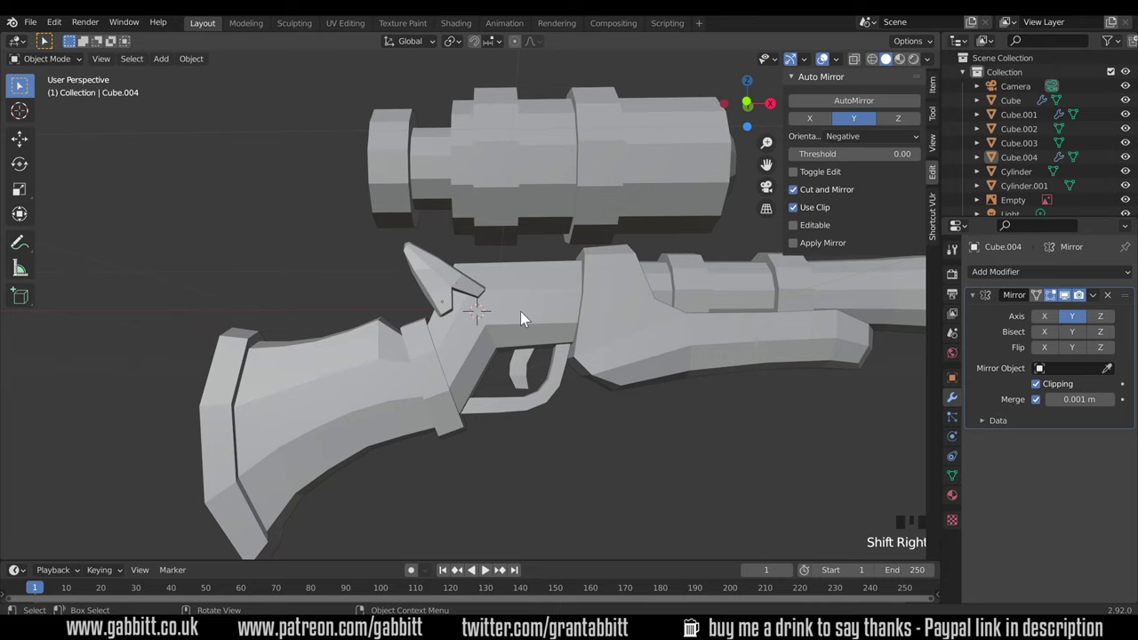
Step: Add a new cube and shrink it to 0.041 scale
key(shift+a)
click(578, 327)
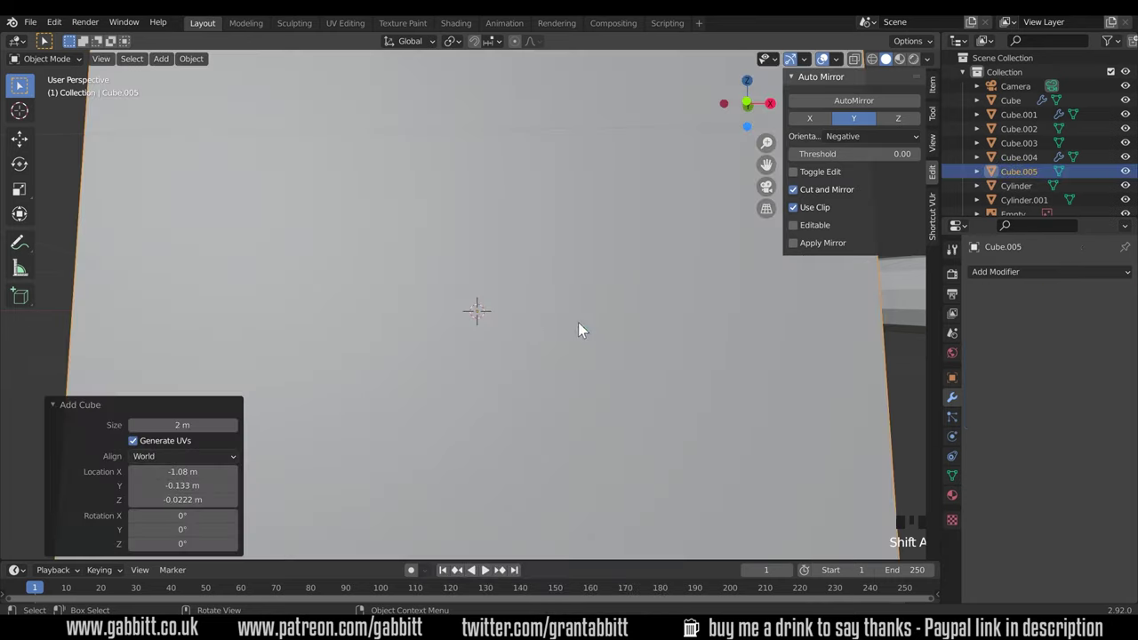
key(s)
click(492, 319)
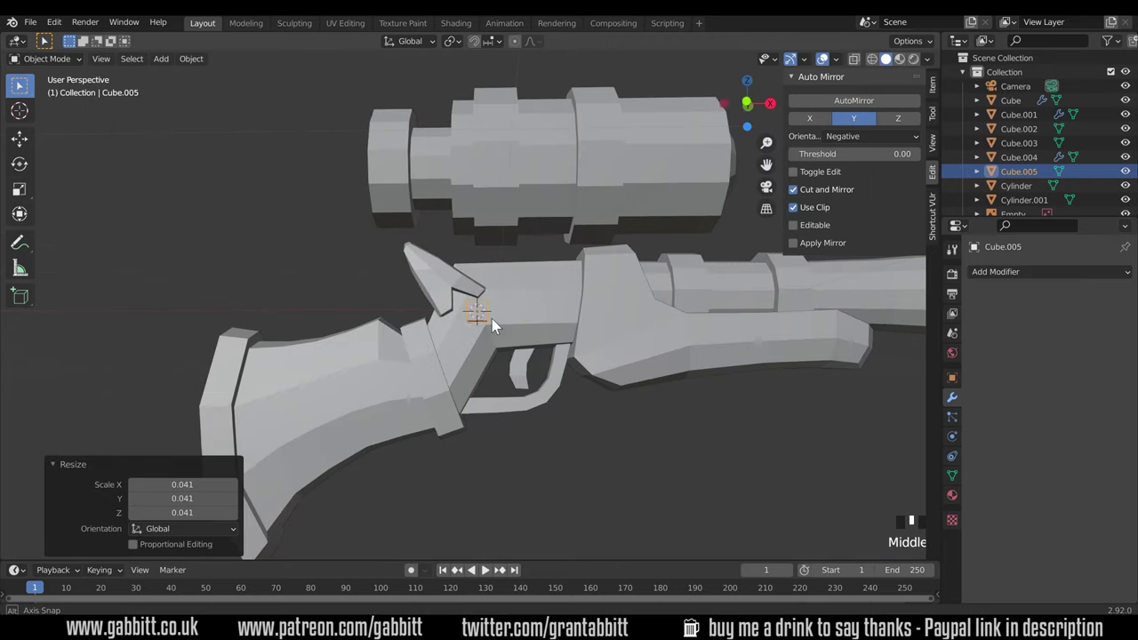
middle_drag(492, 318, 525, 336)
Step: In front view, move the cube's upper vertices to form an angled striker plate matching the reference
key(Tab)
key(KP_1)
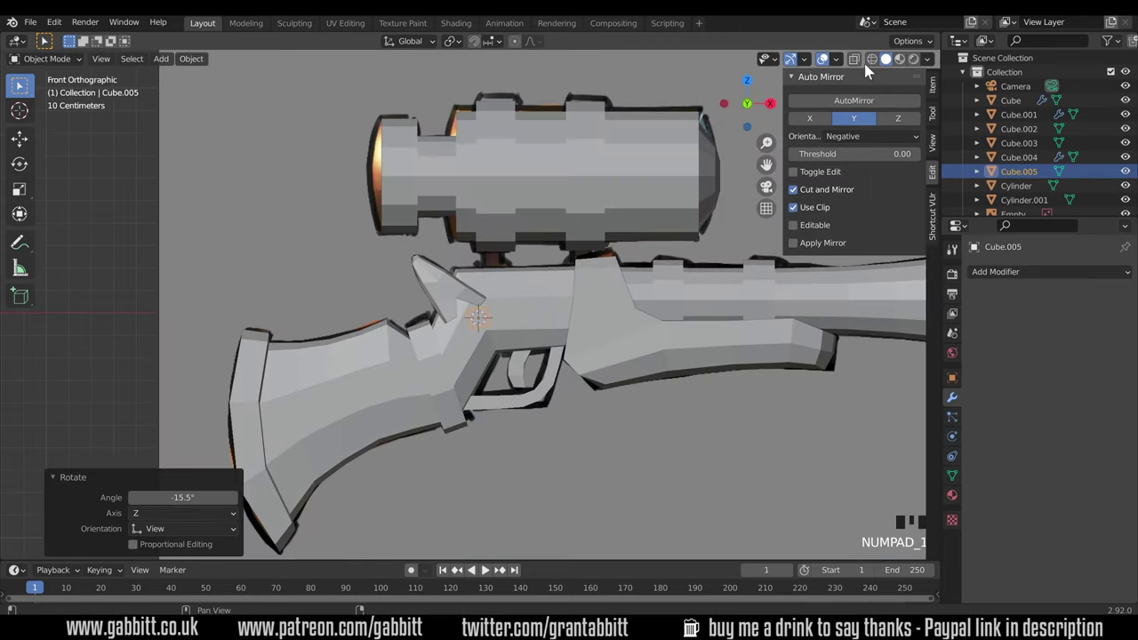
scroll(522, 347, up, 4)
key(b)
drag(483, 293, 522, 346)
key(g)
click(514, 312)
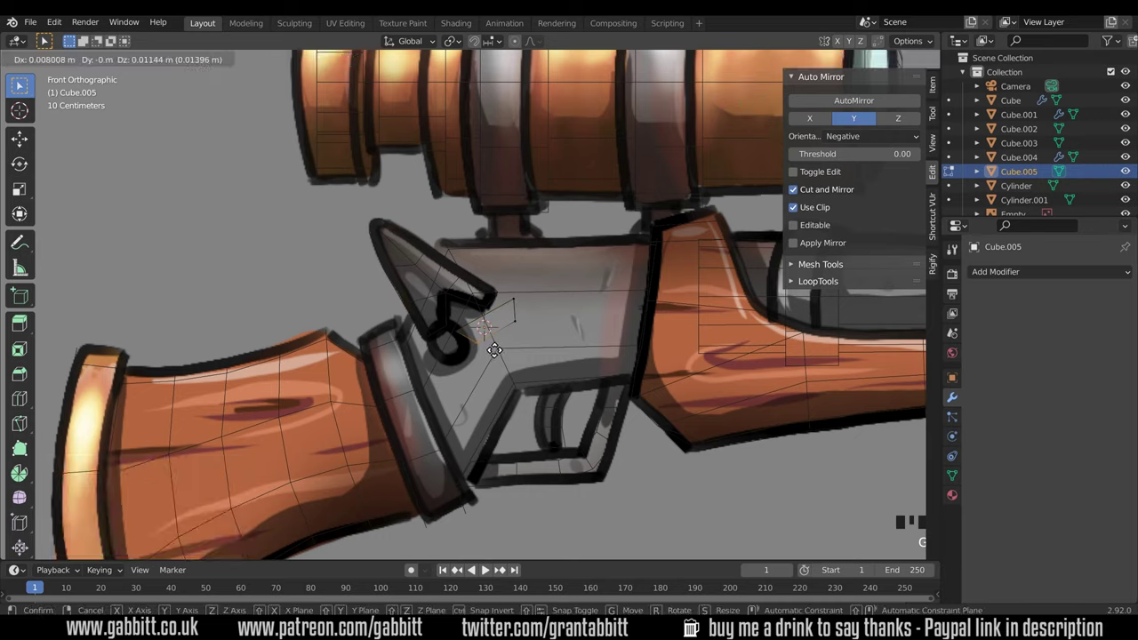
key(Tab)
Step: Move the striker plate -0.042493 m along Y
middle_drag(631, 386, 470, 347)
key(g)
key(y)
click(341, 351)
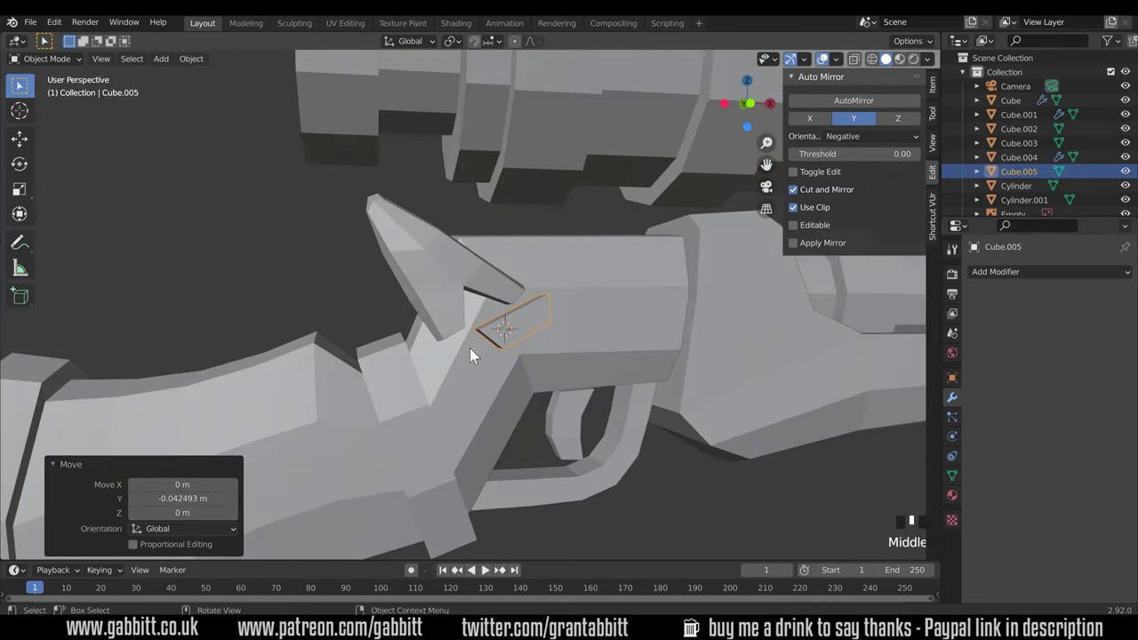
Step: Place the 3D cursor below the flint and add a 6-vertex cylinder there
shift+right_click(458, 351)
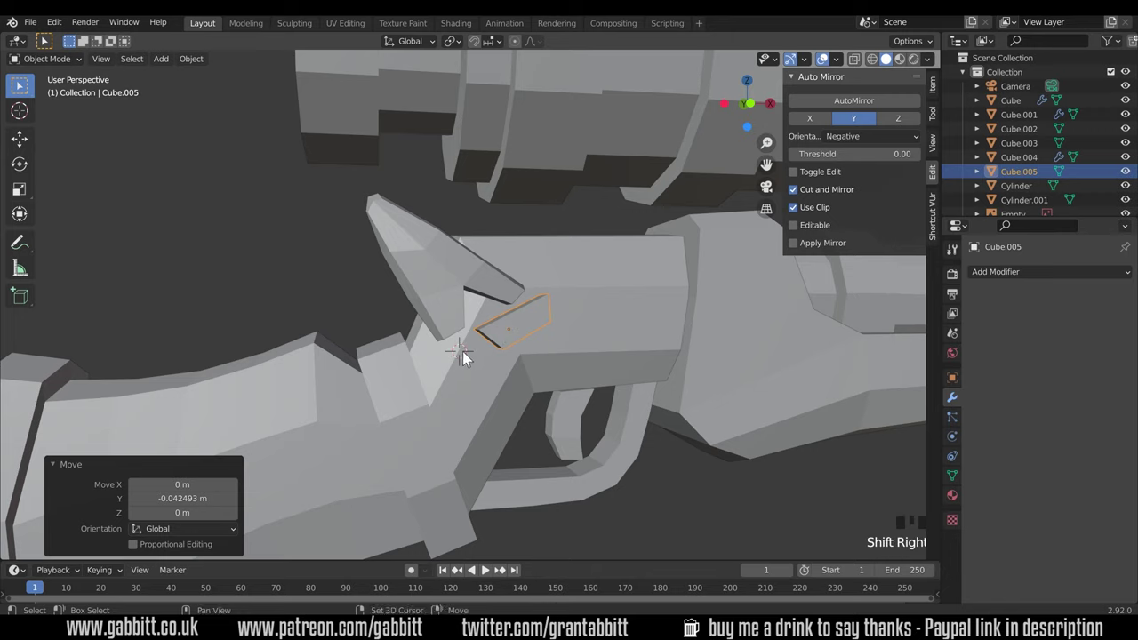
key(shift+a)
mouse_move(487, 334)
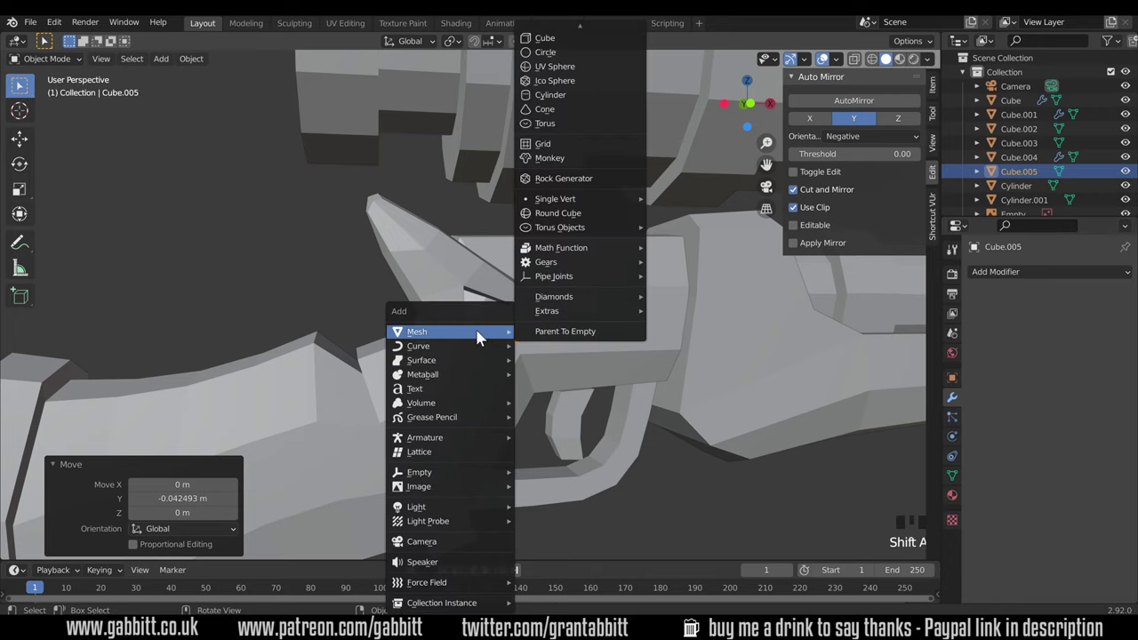
click(580, 96)
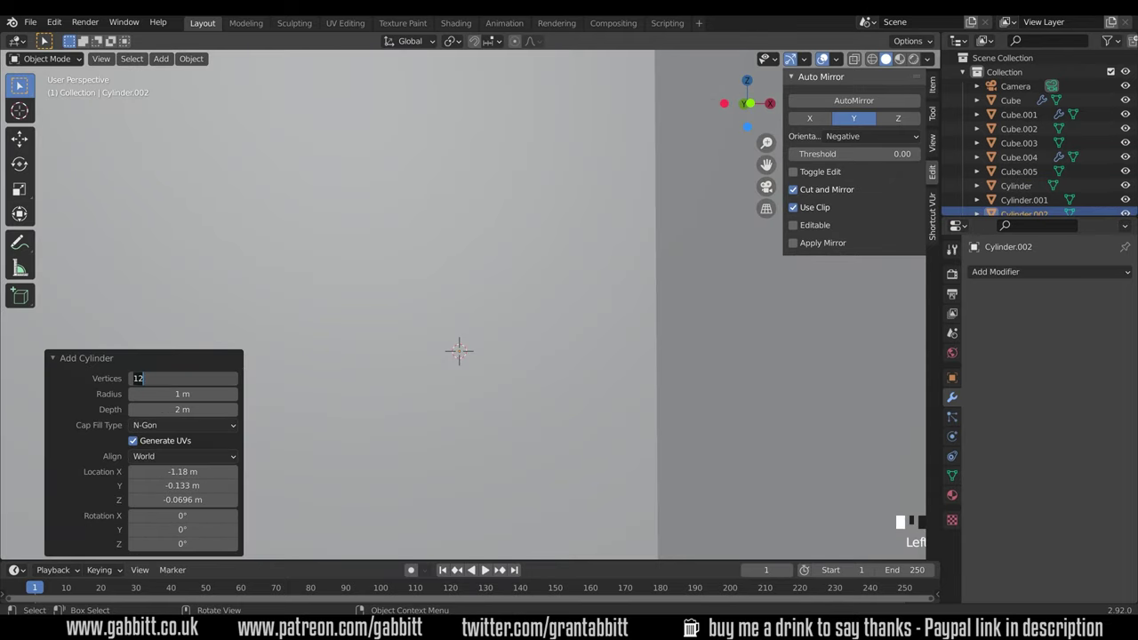
text(6)
key(Return)
Step: Scale the cylinder to 0.045 and rotate it 90° around X
scroll(544, 309, down, 12)
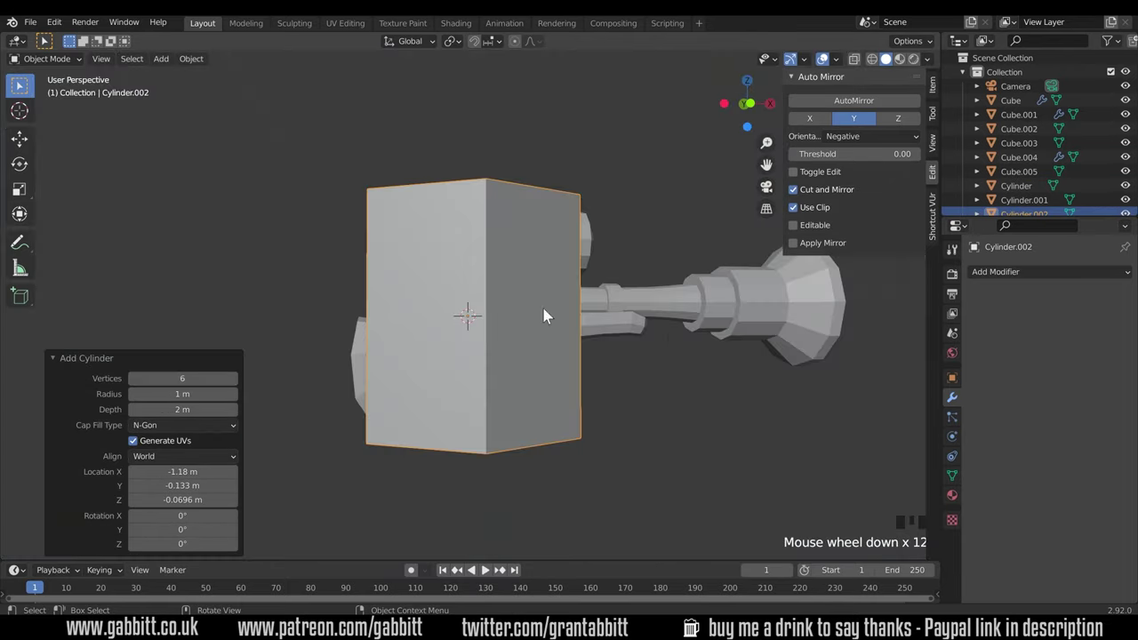
key(s)
click(469, 325)
key(KP_1)
scroll(471, 333, up, 6)
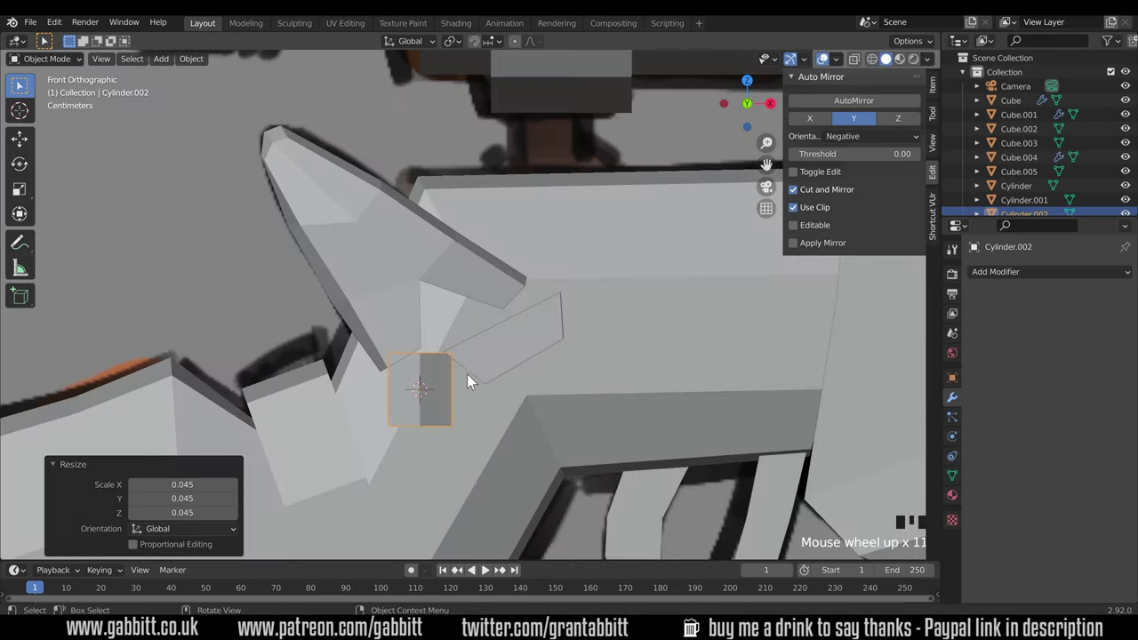
shift+middle_drag(467, 374, 500, 306)
key(r)
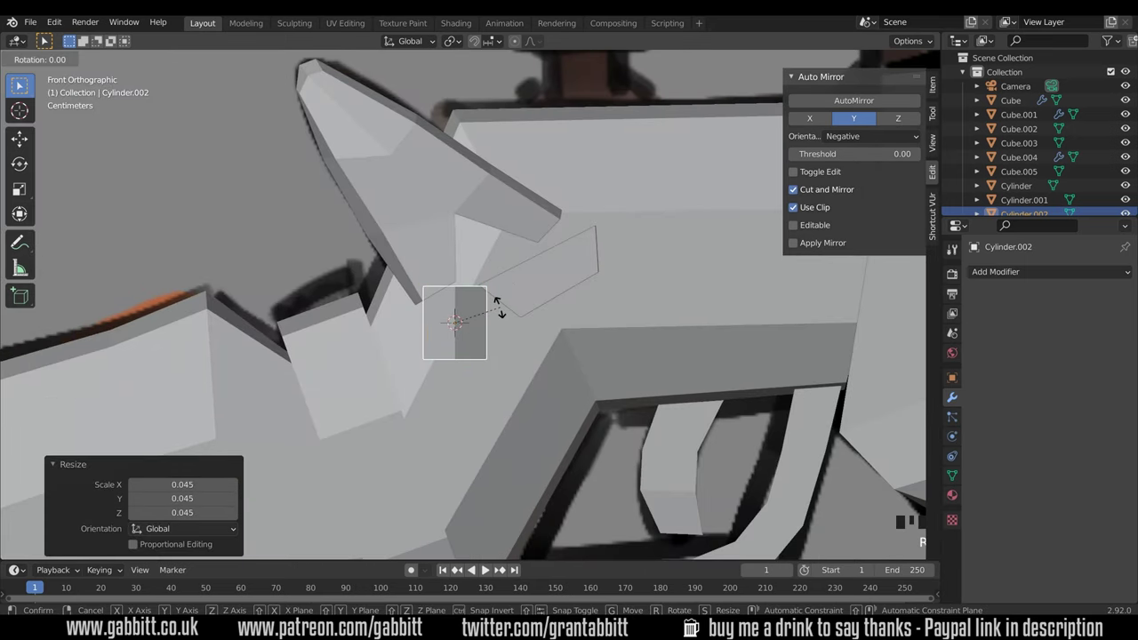
key(x)
key(9)
key(0)
key(Return)
Step: Scale the hexagonal pin by 0.868 and move it 0.007575 m on X, 0.012623 m on Z
key(s)
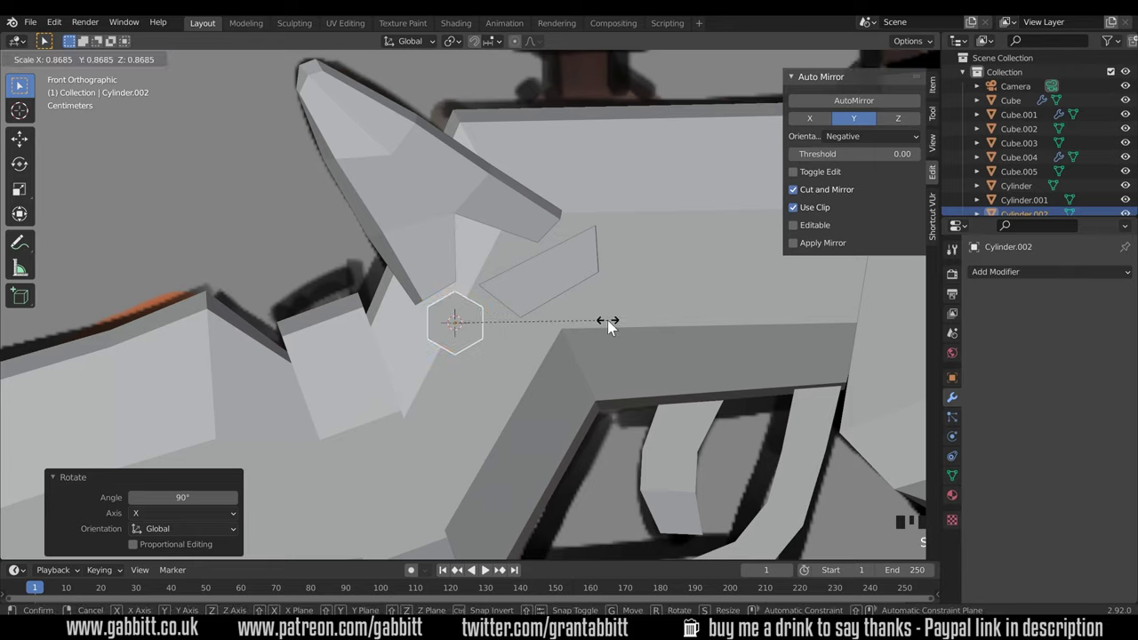
click(608, 320)
mouse_move(607, 320)
middle_down()
mouse_move(494, 343)
mouse_move(680, 344)
mouse_move(602, 340)
middle_up()
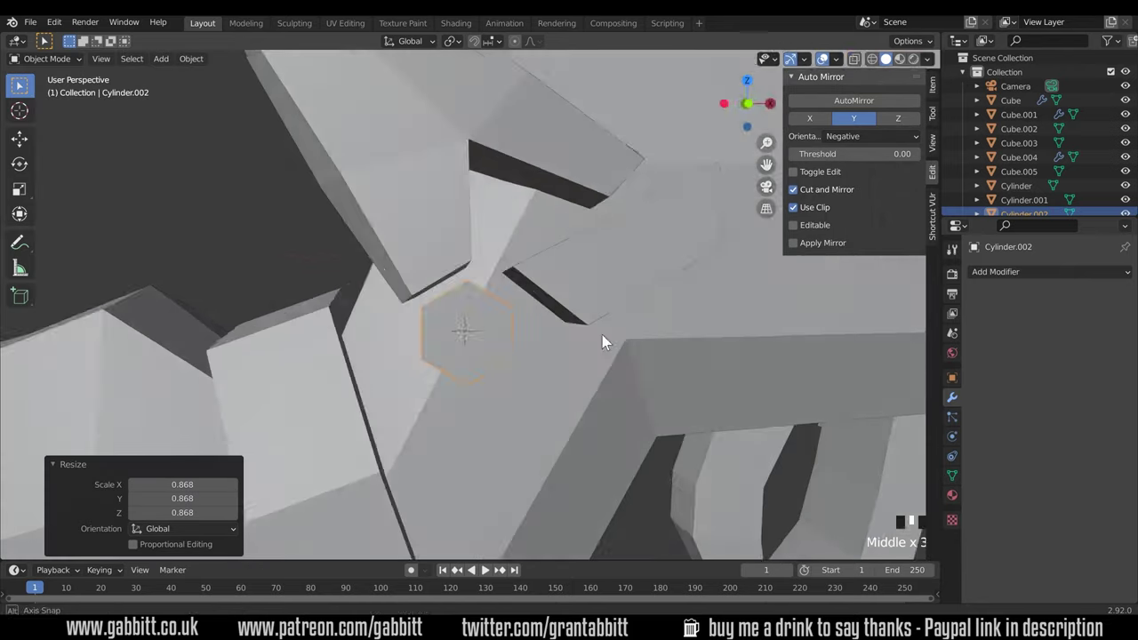
key(g)
click(483, 308)
middle_drag(483, 309, 706, 388)
key(KP_1)
Step: Reset the 3D cursor near the flint and inspect the striker plate from below
shift+right_click(699, 437)
middle_drag(795, 468, 648, 415)
scroll(759, 436, down, 1)
scroll(554, 392, up, 5)
click(610, 336)
middle_drag(610, 337, 589, 342)
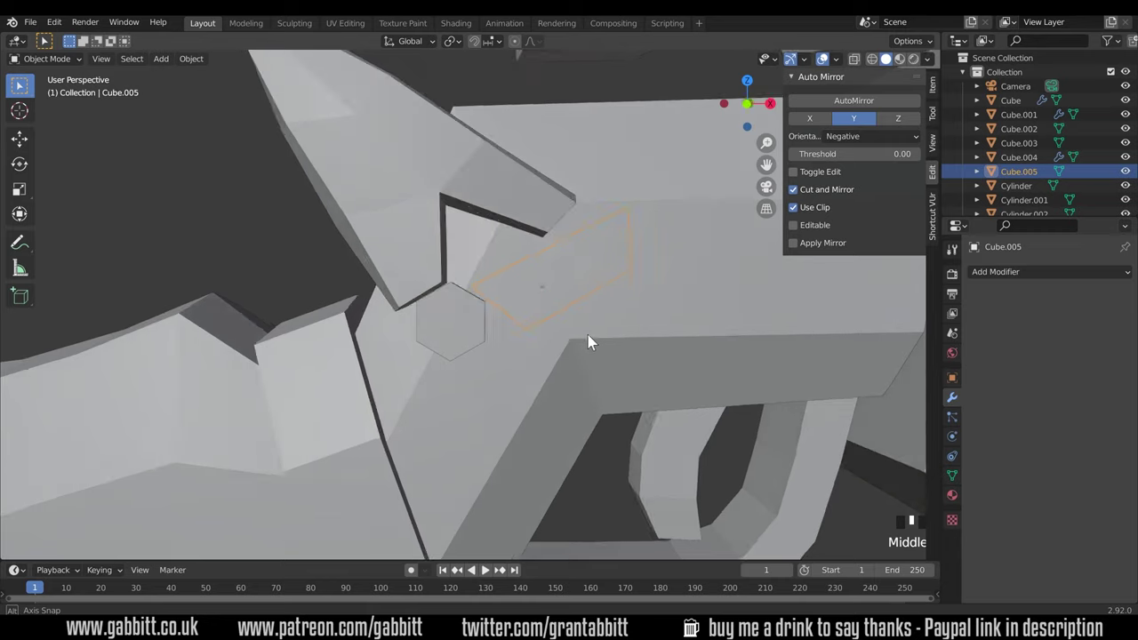
scroll(602, 359, down, 5)
click(631, 452)
middle_drag(630, 451, 520, 426)
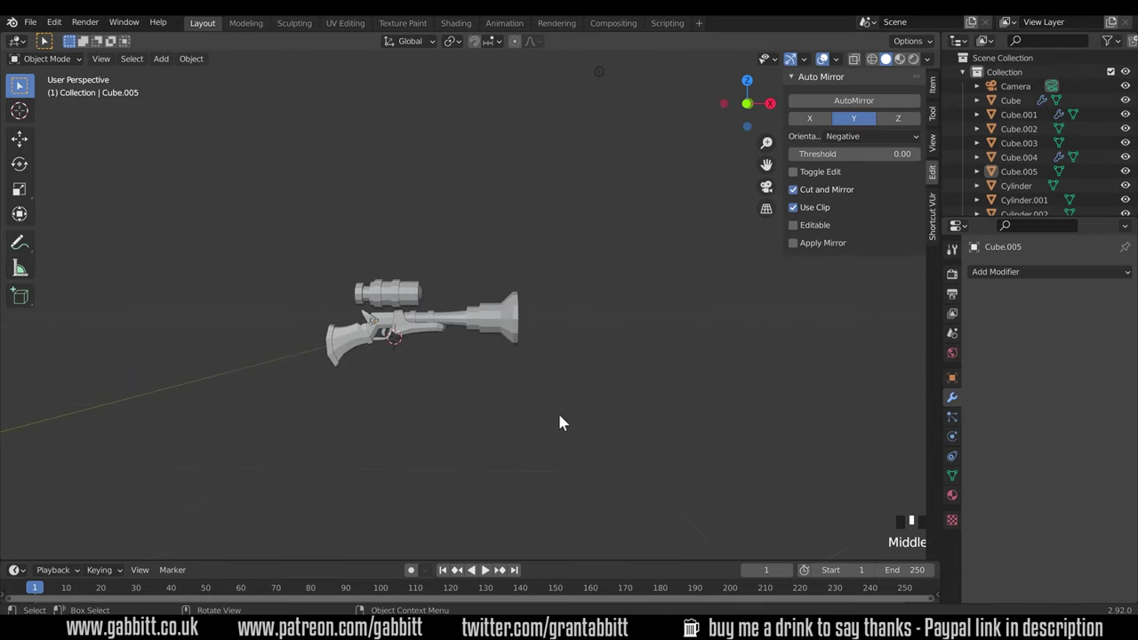
Step: Duplicate the reference-image empty and offset the copy 5.4776 m along X beside the model
key(KP_1)
click(449, 363)
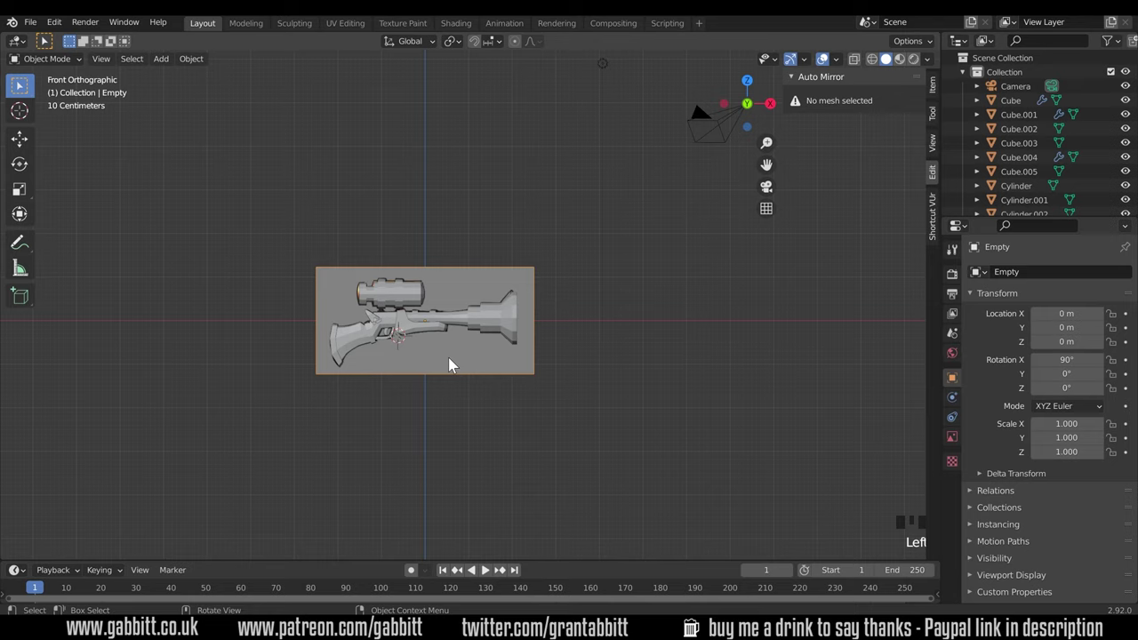
key(shift+d)
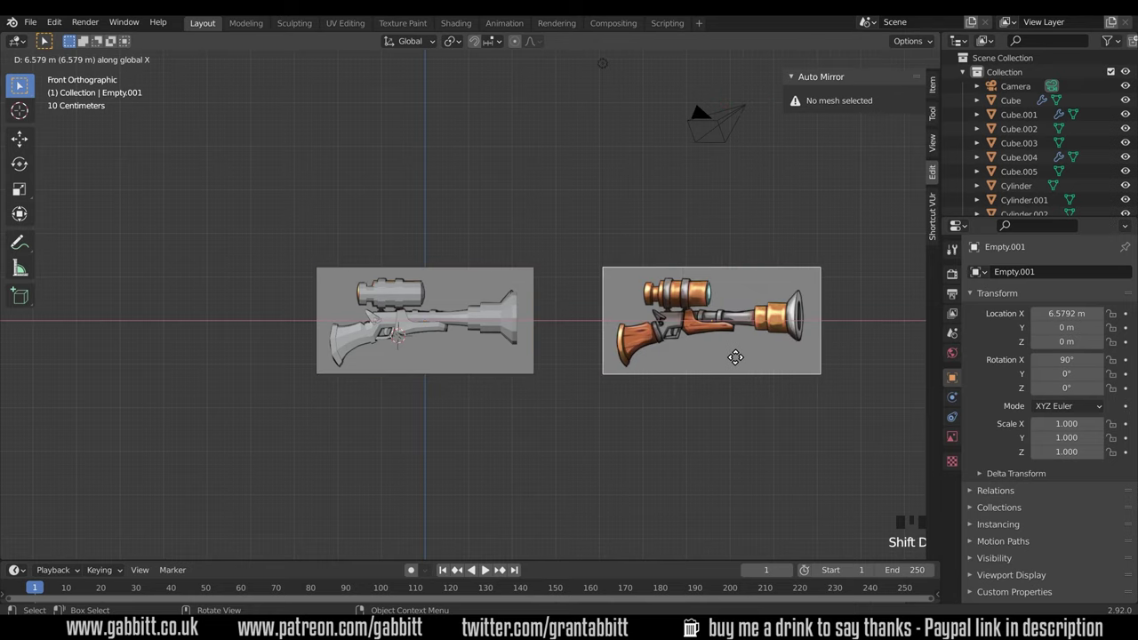
click(680, 366)
scroll(632, 419, up, 3)
shift+middle_drag(632, 419, 560, 415)
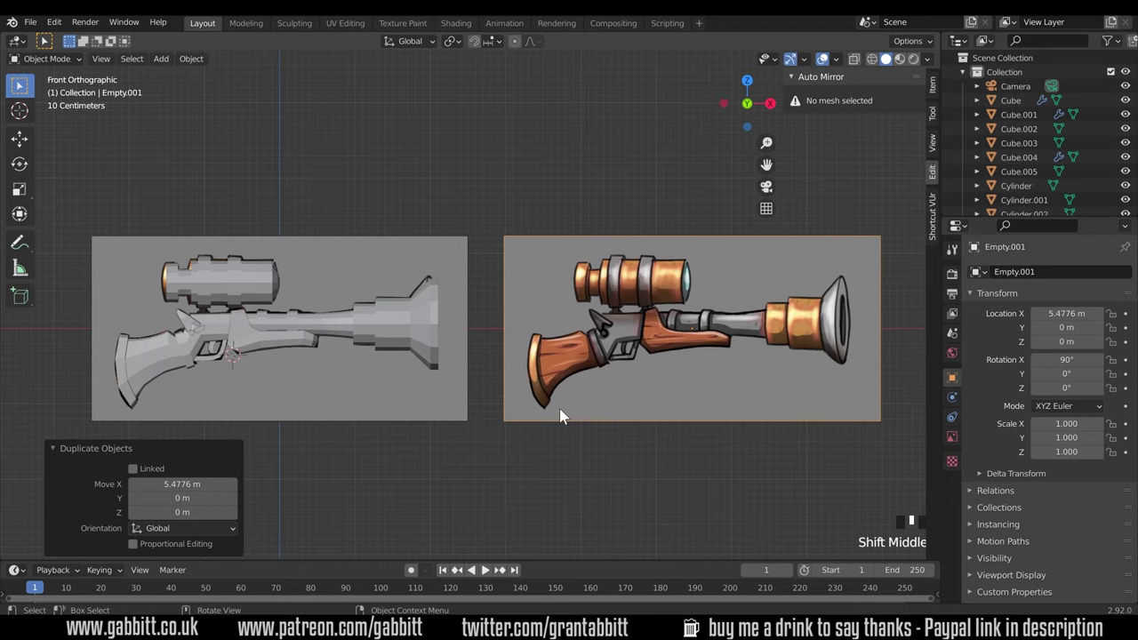